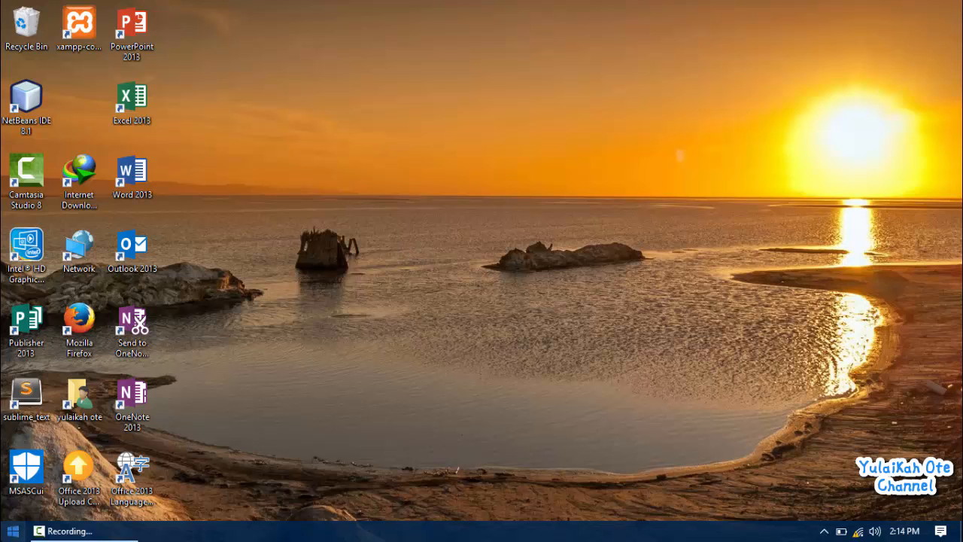
# Open File Explorer and go to the DOKUMEN SAYA folder on the D: drive.
pyautogui.click(13, 530)
pyautogui.click(127, 251)
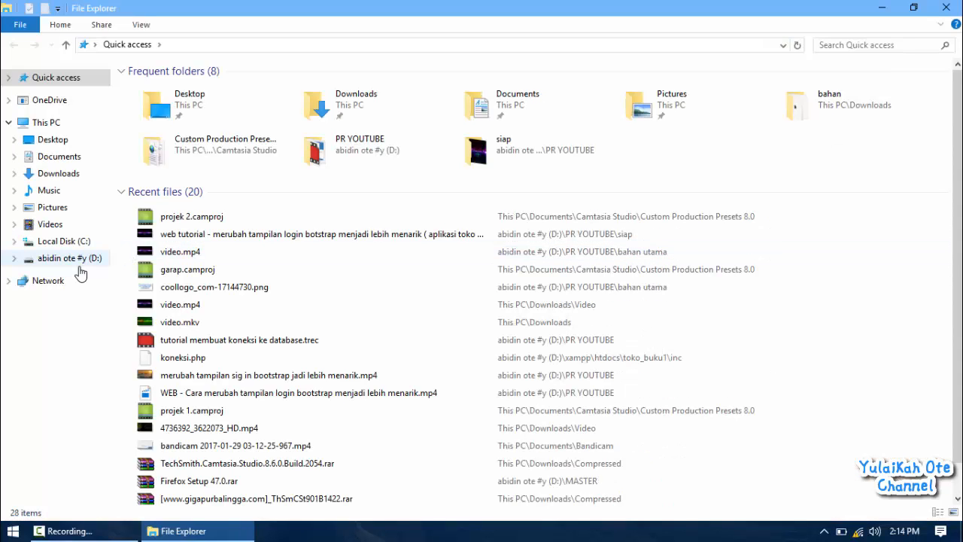
pyautogui.click(75, 261)
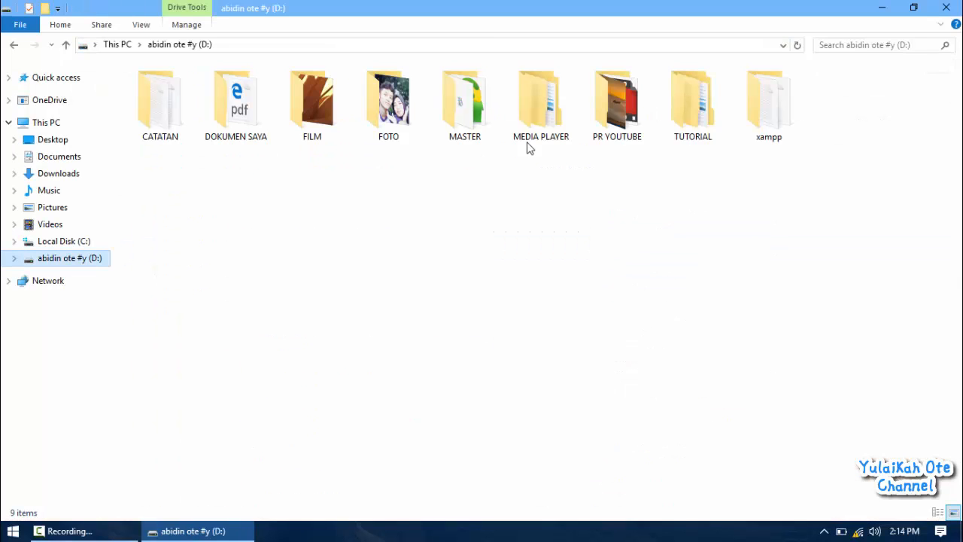
pyautogui.click(582, 125)
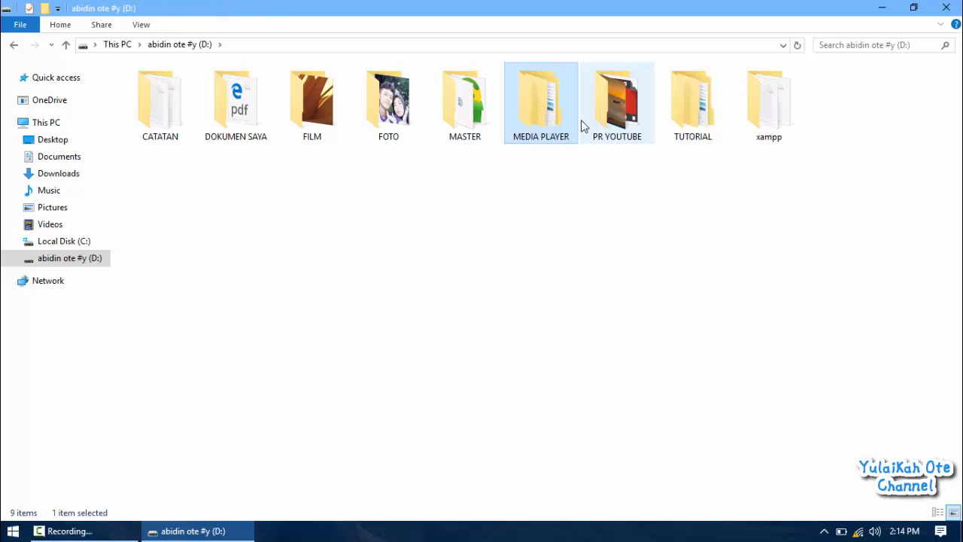
pyautogui.press('Right')
pyautogui.press('Left')
pyautogui.press('Left')
pyautogui.press('Left')
pyautogui.press('Left')
pyautogui.press('Left')
pyautogui.press('Left')
pyautogui.press('Left')
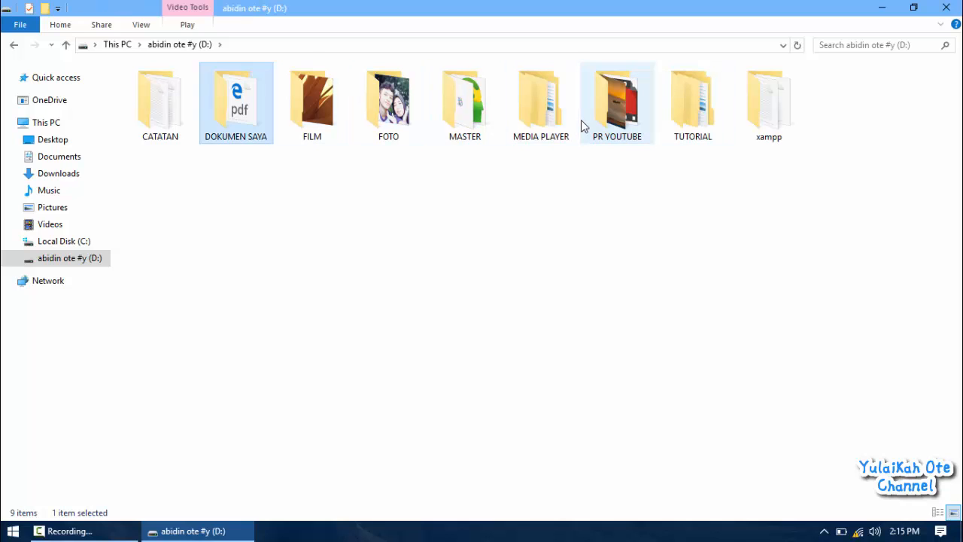
pyautogui.press('Right')
pyautogui.press('Return')
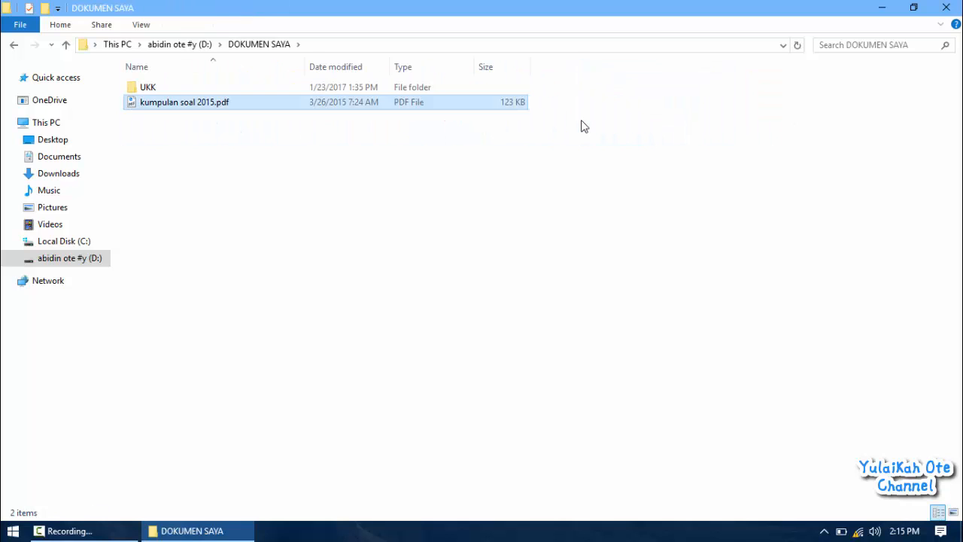
# Open the document 2072-P2-SPK-Rekayasa Perangkat Lunak.docx from the UKK subfolder in Word.
pyautogui.press('Up')
pyautogui.press('Return')
pyautogui.press('Down')
pyautogui.press('Down')
pyautogui.press('Down')
pyautogui.press('Down')
pyautogui.press('Down')
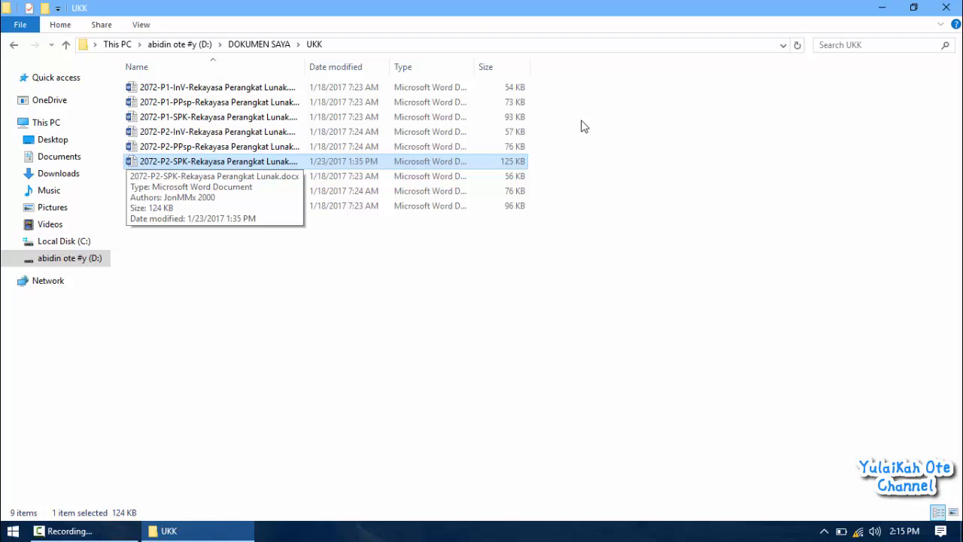
pyautogui.press('Return')
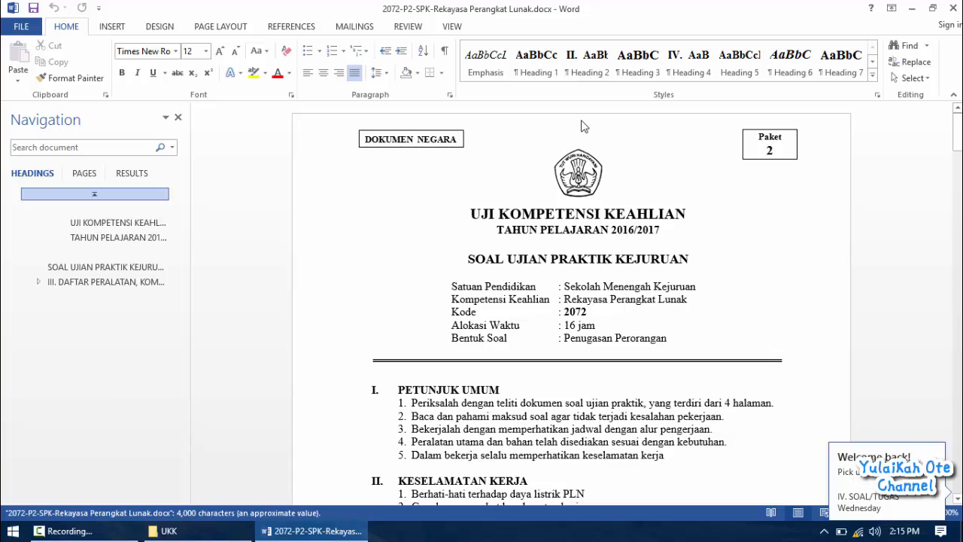
# Look through the exam document down to the Conceptual data Model diagram under section V, GAMBAR KERJA, and select the diagram.
pyautogui.click(582, 287)
pyautogui.press('Down')
pyautogui.press('Down')
pyautogui.press('Down')
pyautogui.press('Down')
pyautogui.press('Down')
pyautogui.press('Down')
pyautogui.press('Down')
pyautogui.press('Down')
pyautogui.press('Down')
pyautogui.press('Down')
pyautogui.press('Down')
pyautogui.press('Down')
pyautogui.press('Down')
pyautogui.press('Down')
pyautogui.press('Down')
pyautogui.press('Down')
pyautogui.press('Down')
pyautogui.press('Down')
pyautogui.press('Down')
pyautogui.press('Down')
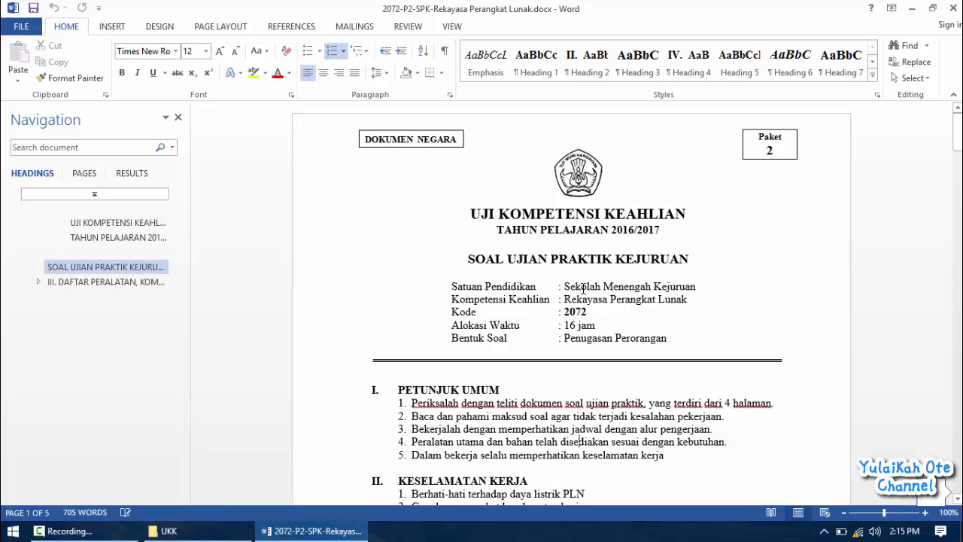
pyautogui.press('Down')
pyautogui.press('Down')
pyautogui.press('Down')
pyautogui.press('Down')
pyautogui.press('Down')
pyautogui.press('Down')
pyautogui.press('Down')
pyautogui.press('Down')
pyautogui.press('Down')
pyautogui.press('Down')
pyautogui.press('Down')
pyautogui.press('Down')
pyautogui.press('Down')
pyautogui.press('Down')
pyautogui.press('Down')
pyautogui.press('Down')
pyautogui.press('Down')
pyautogui.press('Down')
pyautogui.press('Down')
pyautogui.press('Down')
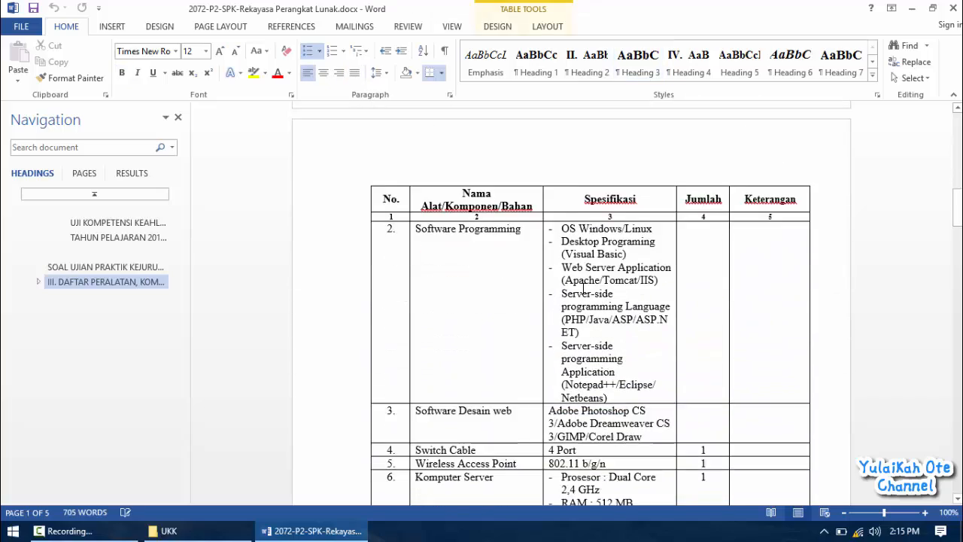
pyautogui.press('Down')
pyautogui.press('Down')
pyautogui.press('Down')
pyautogui.press('Down')
pyautogui.press('Down')
pyautogui.press('Down')
pyautogui.press('Down')
pyautogui.press('Down')
pyautogui.press('Down')
pyautogui.press('Down')
pyautogui.press('Down')
pyautogui.press('Down')
pyautogui.press('Down')
pyautogui.press('Down')
pyautogui.press('Down')
pyautogui.press('Down')
pyautogui.press('Down')
pyautogui.press('Down')
pyautogui.press('Down')
pyautogui.press('Down')
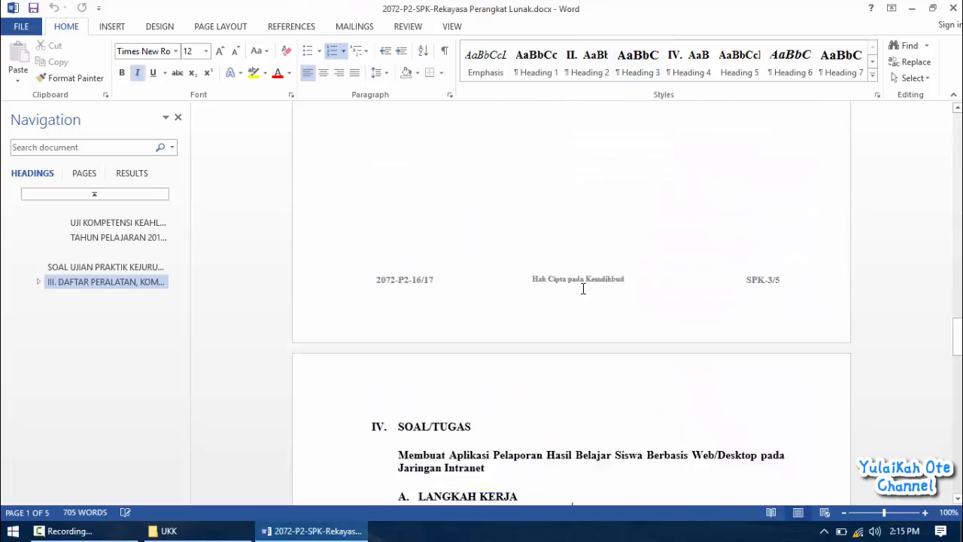
pyautogui.press('Down')
pyautogui.press('Down')
pyautogui.press('Down')
pyautogui.press('Down')
pyautogui.press('Down')
pyautogui.press('Down')
pyautogui.press('Down')
pyautogui.press('Down')
pyautogui.press('Down')
pyautogui.press('Down')
pyautogui.press('Down')
pyautogui.press('Down')
pyautogui.press('Down')
pyautogui.press('Down')
pyautogui.press('Down')
pyautogui.press('Down')
pyautogui.press('Down')
pyautogui.press('Down')
pyautogui.press('Down')
pyautogui.press('Down')
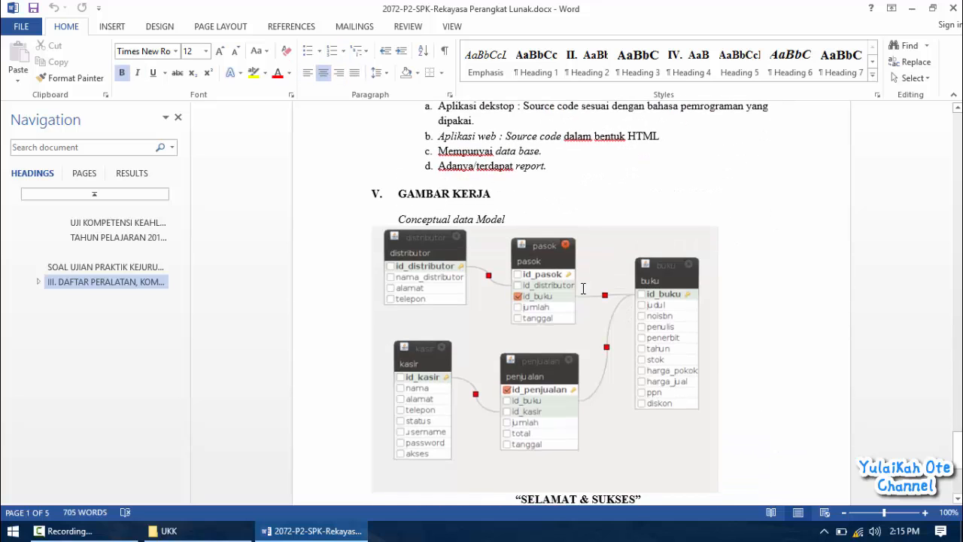
pyautogui.click(583, 289)
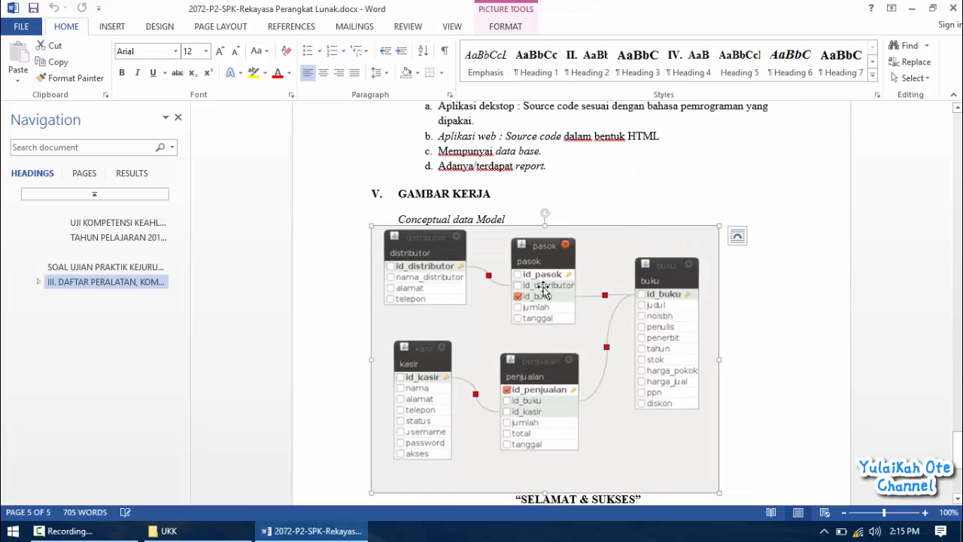
pyautogui.doubleClick(541, 289)
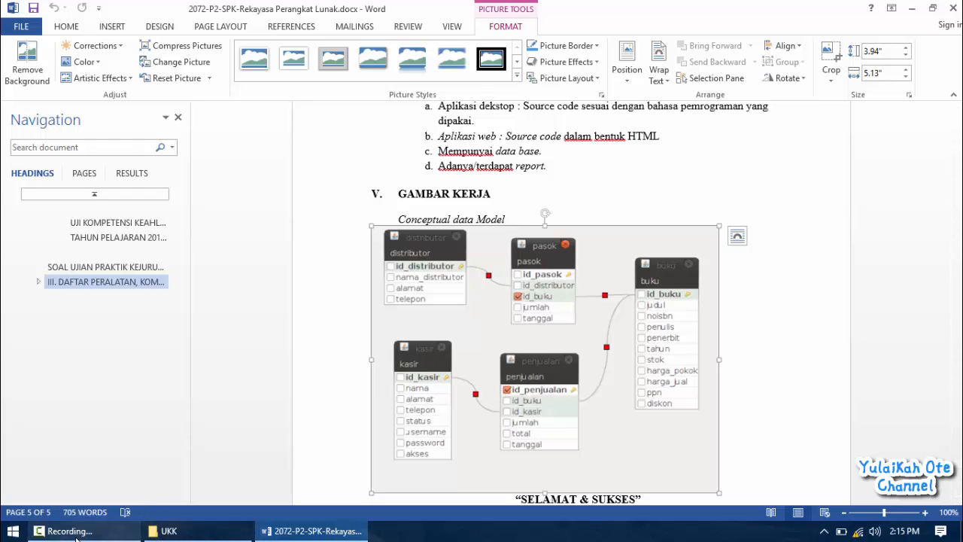
# Switch to a new Mozilla Firefox window and enter localhost/ as the start of the address.
pyautogui.click(13, 530)
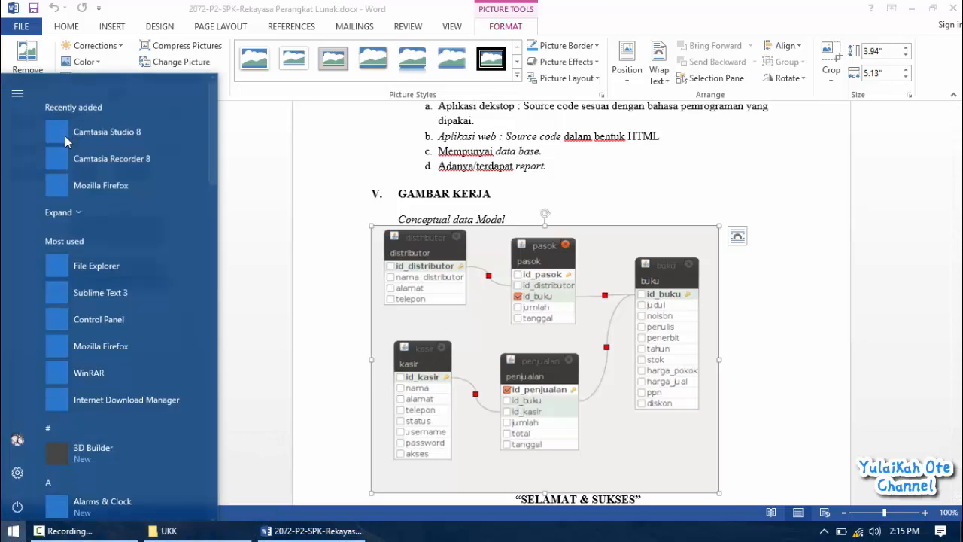
pyautogui.click(75, 159)
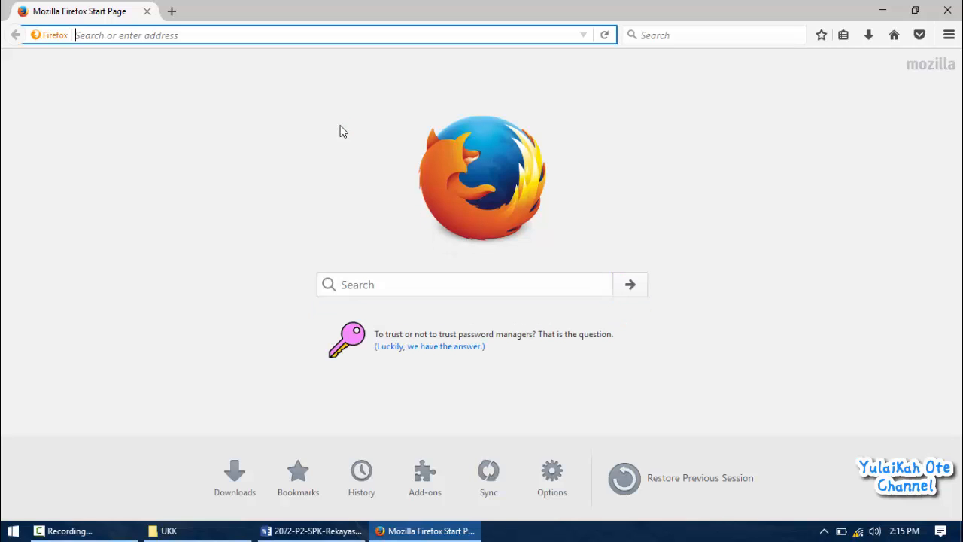
pyautogui.write('localhost/')
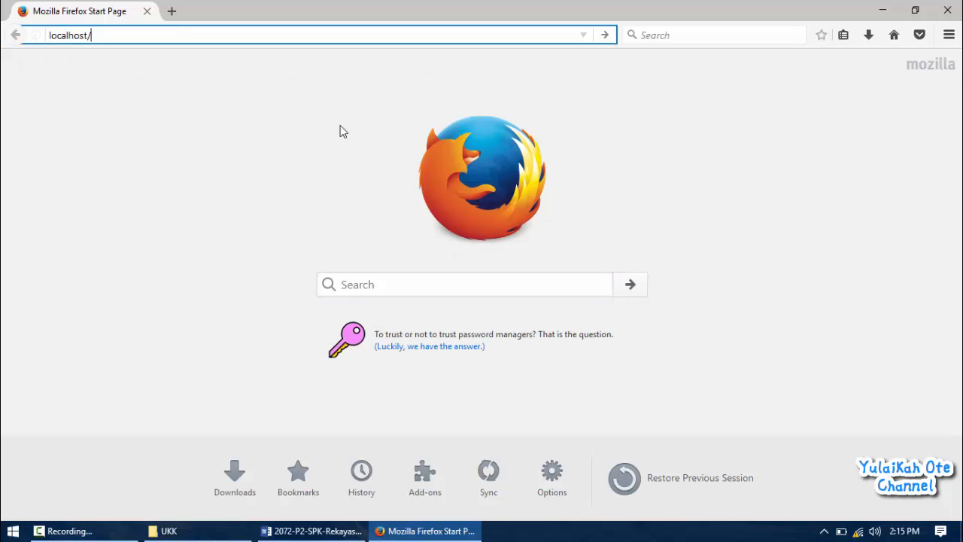
# Open the XAMPP Control Panel to check whether Apache and MySQL are running, and close it.
pyautogui.press('super')
pyautogui.write('xa')
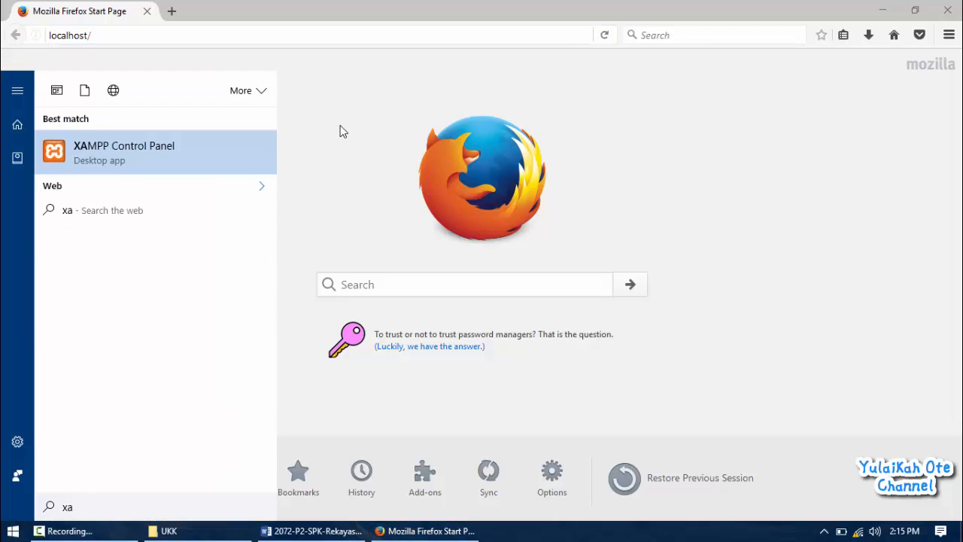
pyautogui.press('Return')
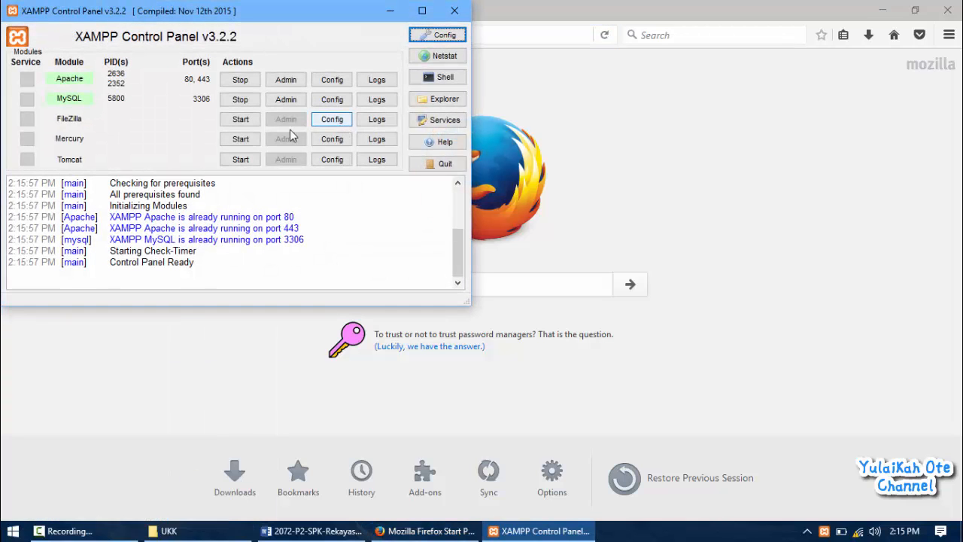
pyautogui.click(455, 10)
# Complete the address as localhost/phpmyadmin and load it, checking the Word data model during loading.
pyautogui.click(429, 32)
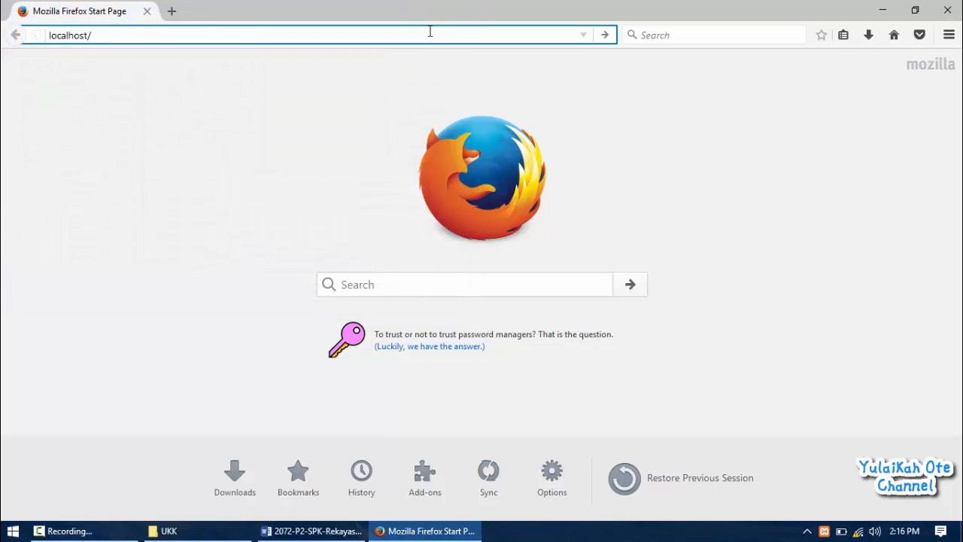
pyautogui.write('phpmyadmin')
pyautogui.press('Return')
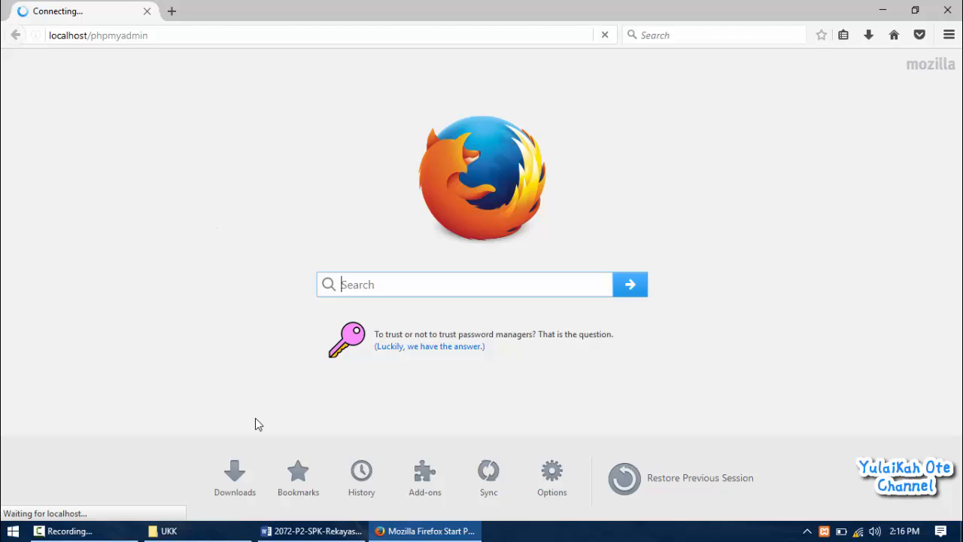
pyautogui.click(311, 530)
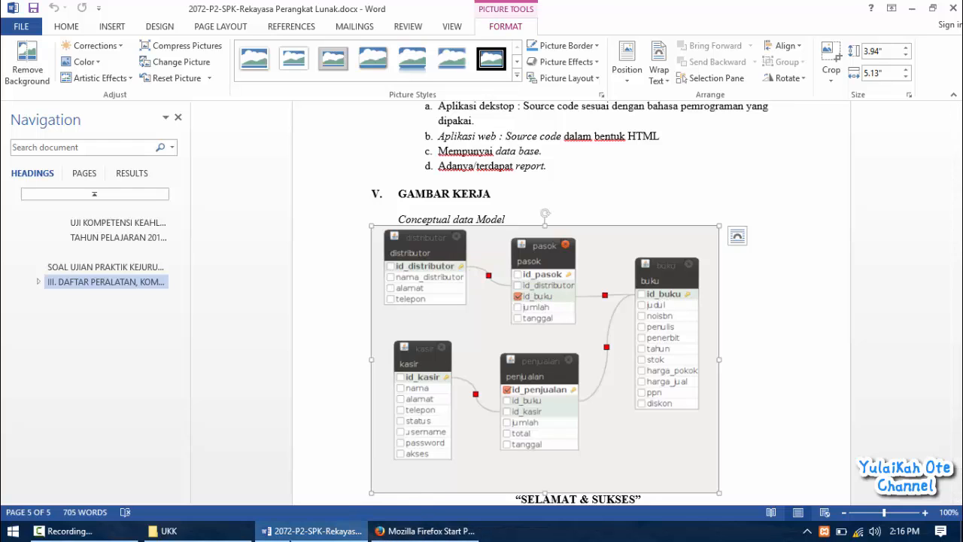
pyautogui.click(389, 533)
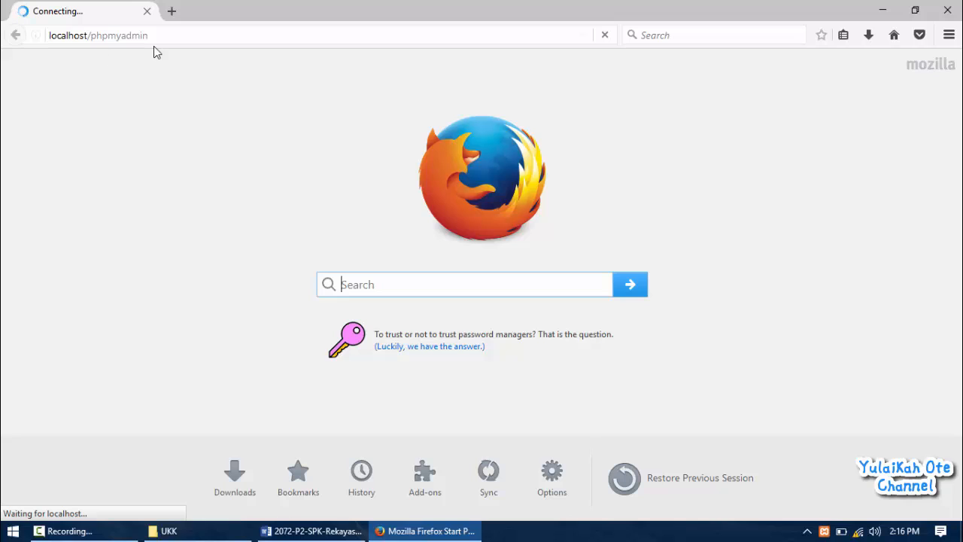
# Turn off Wi-Fi and reload the localhost/phpmyadmin/ page.
pyautogui.click(858, 532)
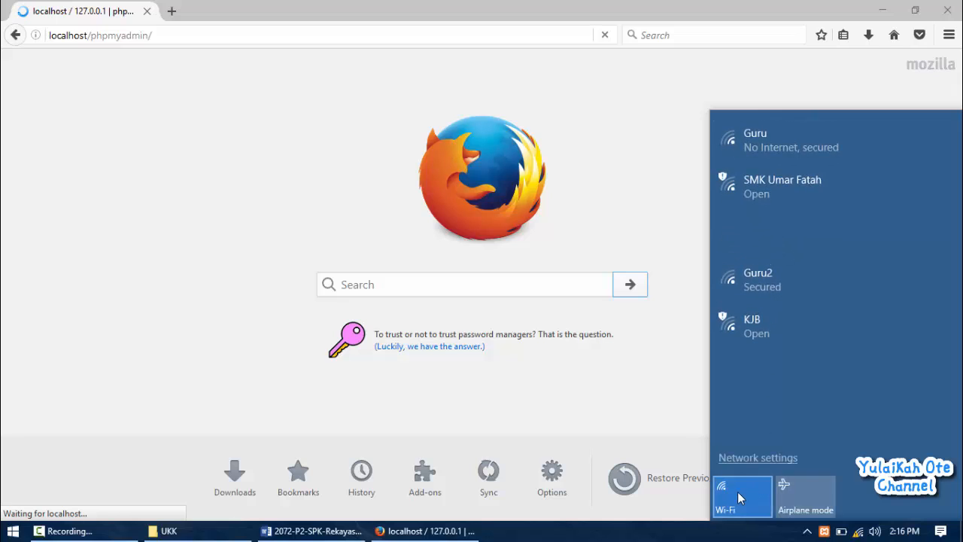
pyautogui.click(738, 492)
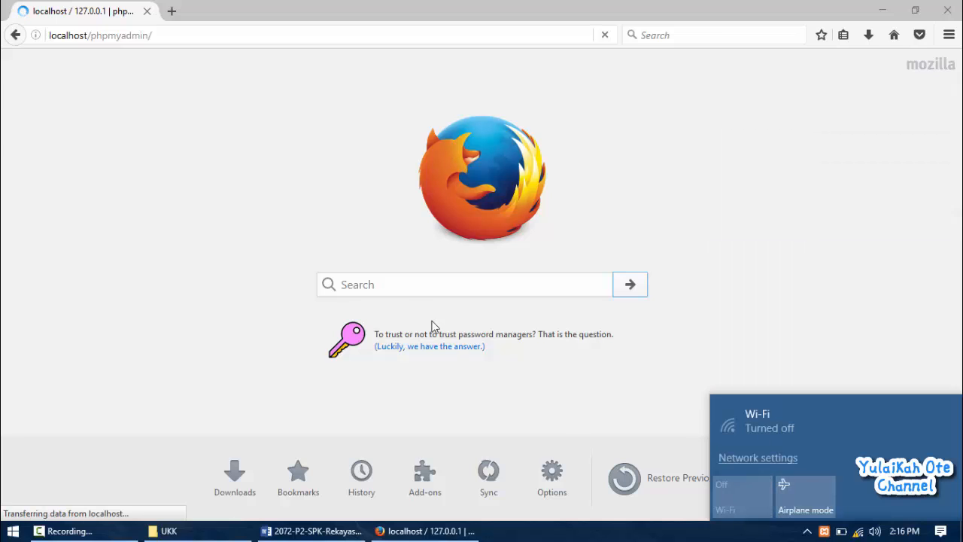
pyautogui.click(85, 63)
pyautogui.click(175, 34)
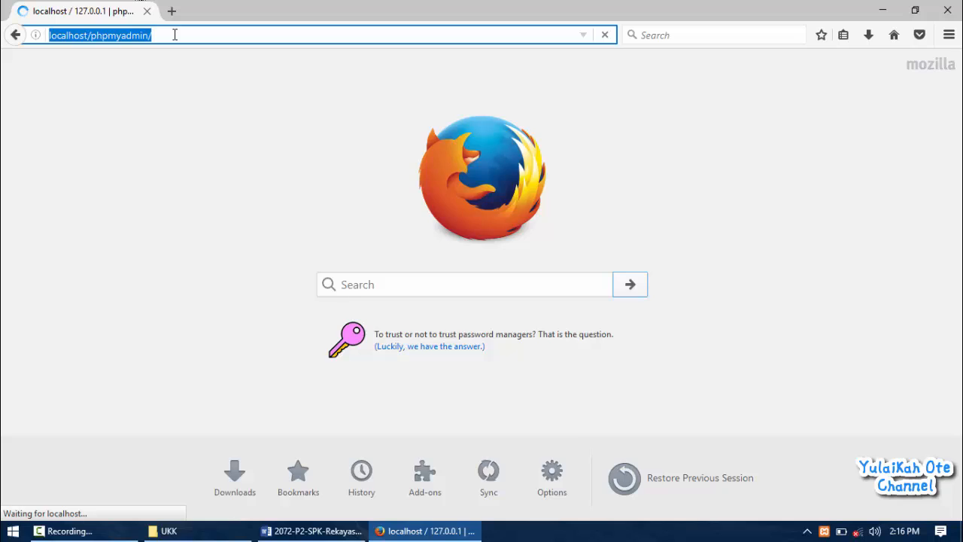
pyautogui.press('Return')
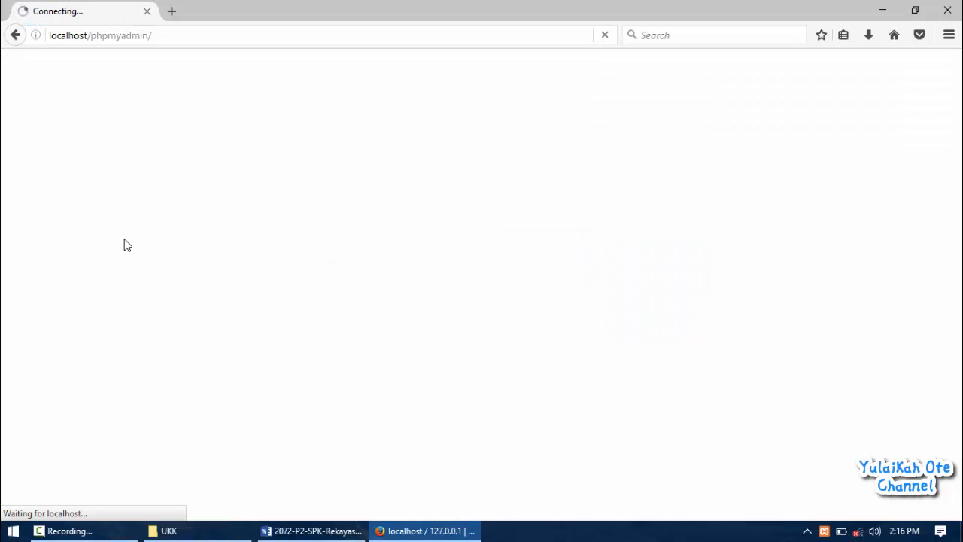
# Close the UKK folder window and open the toko_buku1 database in phpMyAdmin.
pyautogui.click(169, 530)
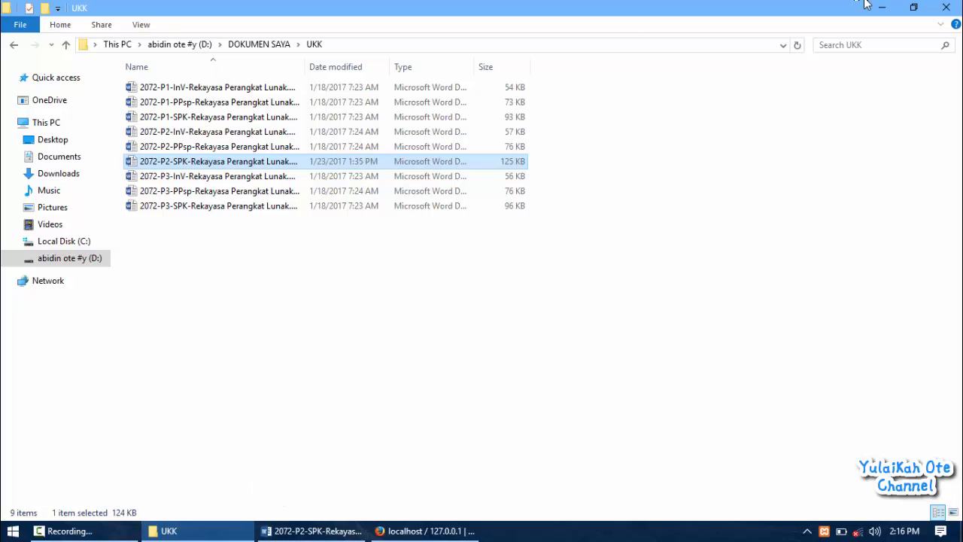
pyautogui.click(959, 3)
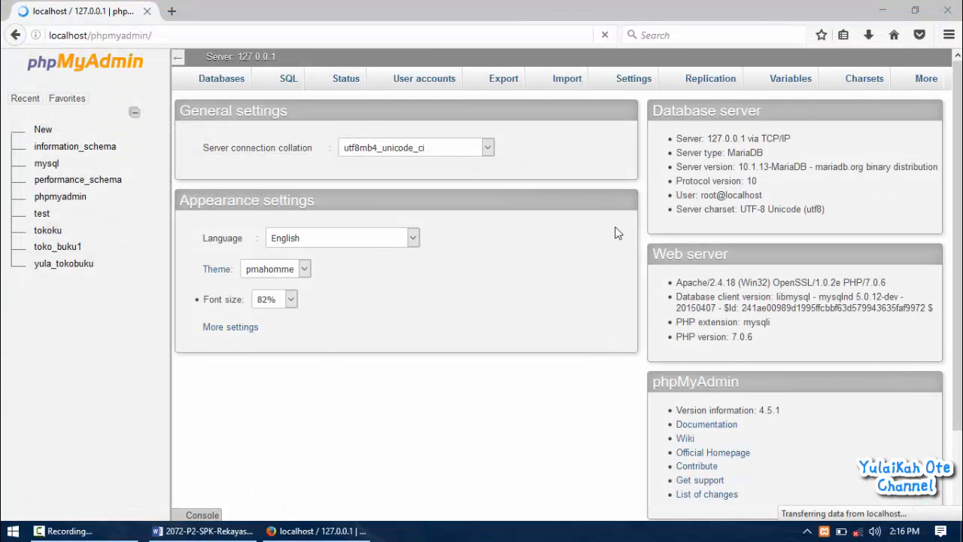
pyautogui.click(60, 248)
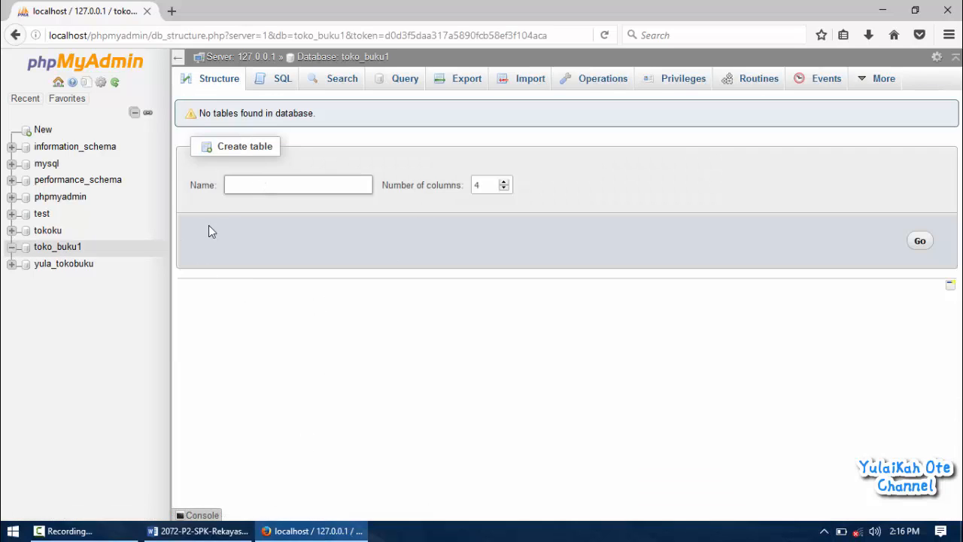
# Start a new table named tb_kasir with 8 columns in toko_buku1, checking the kasir entity in the Word diagram.
pyautogui.click(271, 182)
pyautogui.hotkey('alt', 'Tab')
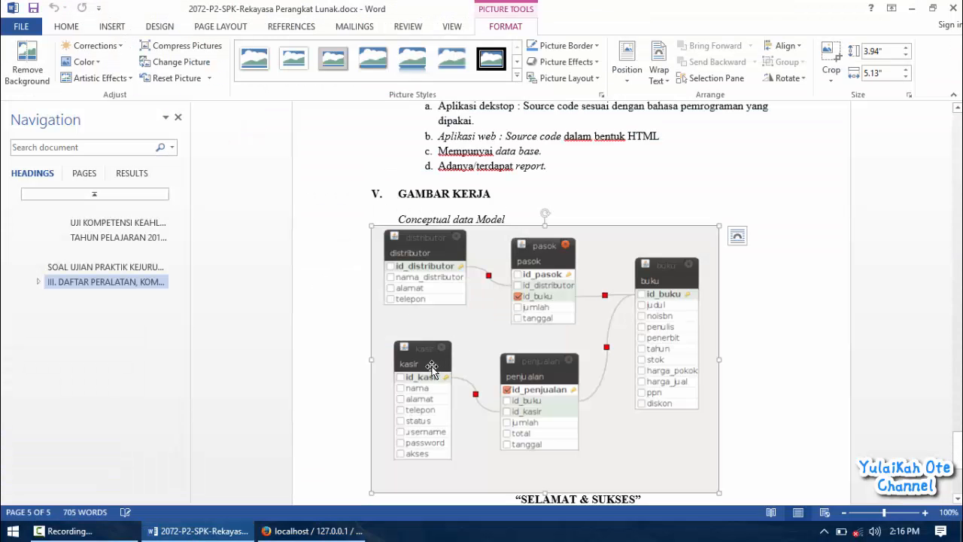
pyautogui.hotkey('alt', 'Tab')
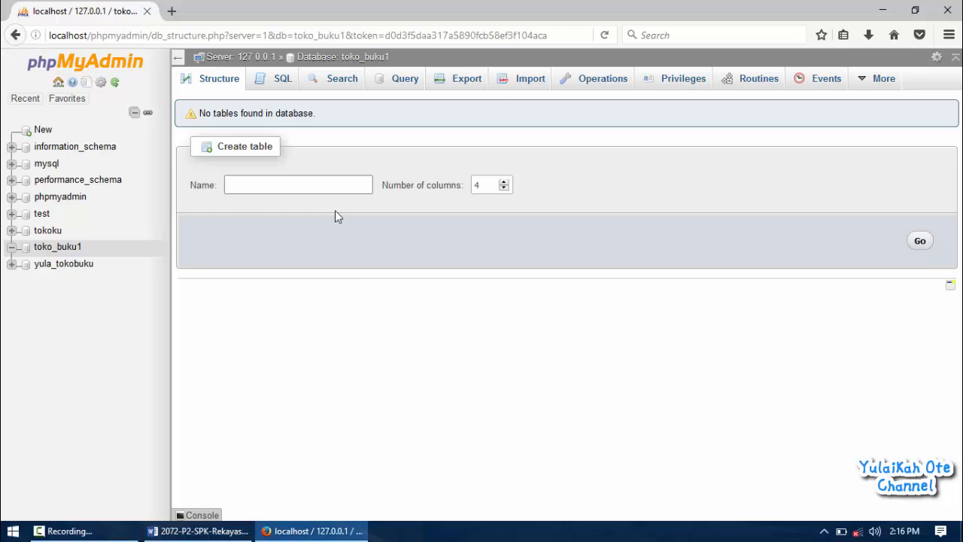
pyautogui.write('tb_kasir')
pyautogui.hotkey('alt', 'Tab')
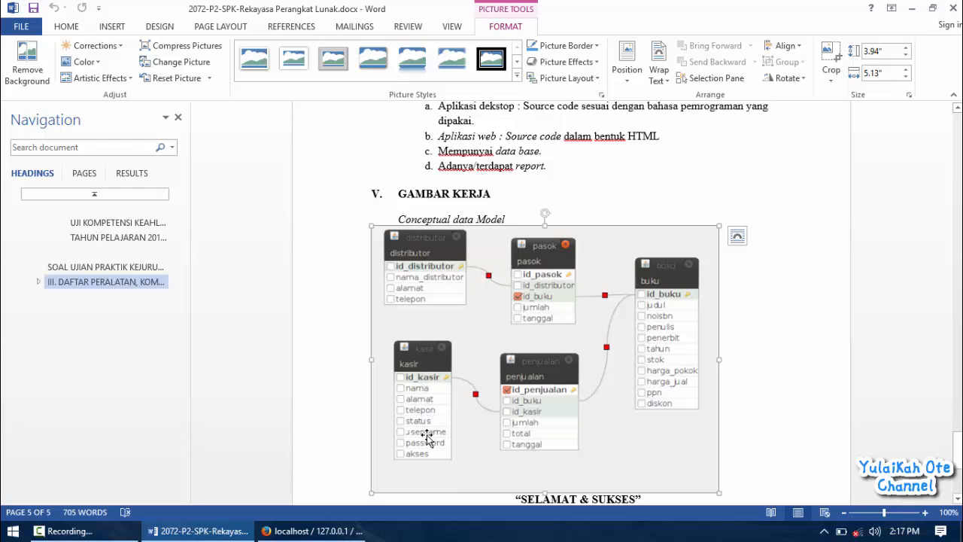
pyautogui.hotkey('alt', 'Tab')
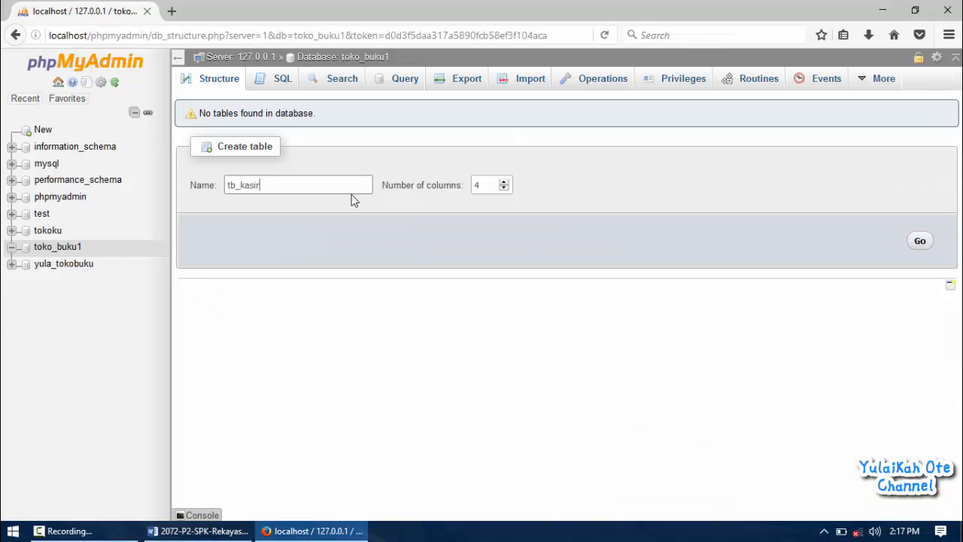
pyautogui.click(480, 188)
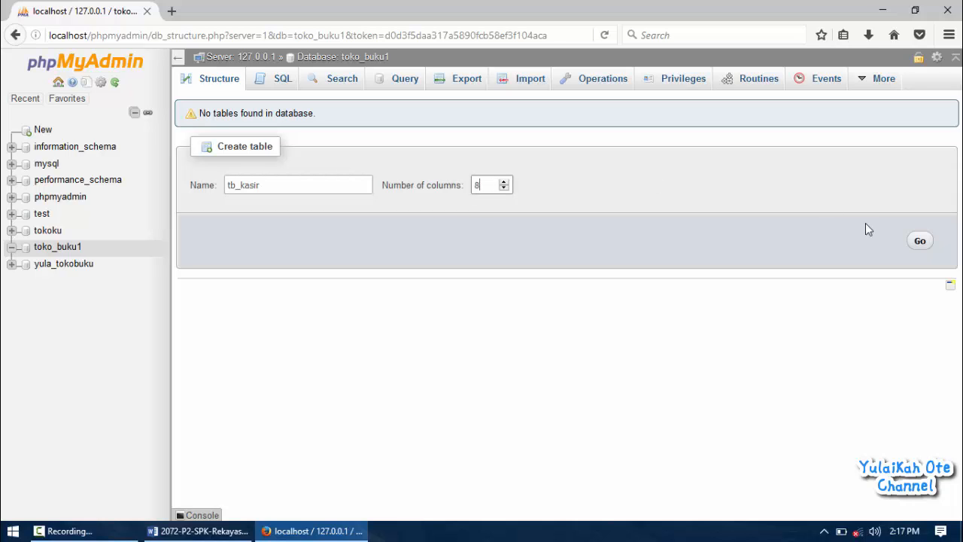
pyautogui.click(920, 240)
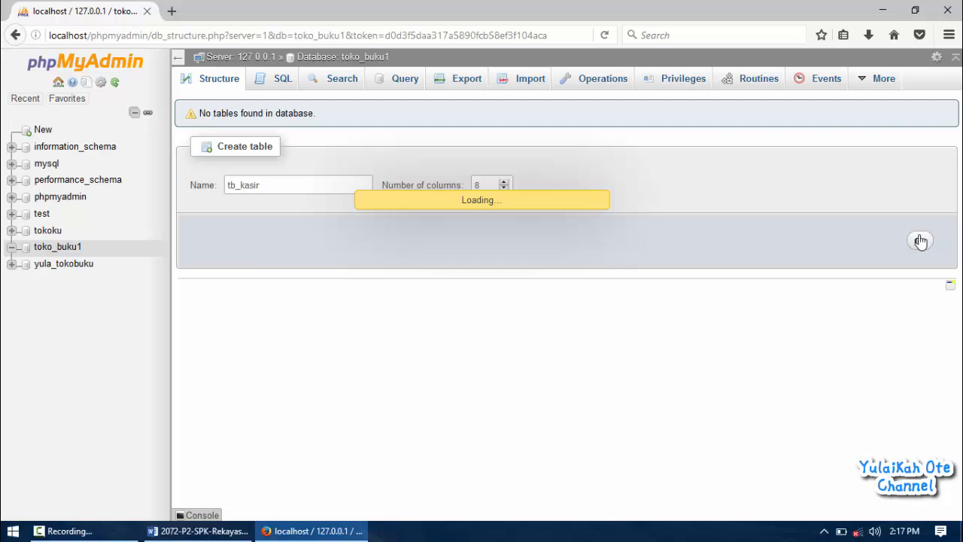
# Name the first four columns of tb_kasir id_kasir, nama, alamat and telepon, checking the kasir entity in the Word diagram.
pyautogui.hotkey('alt', 'Tab')
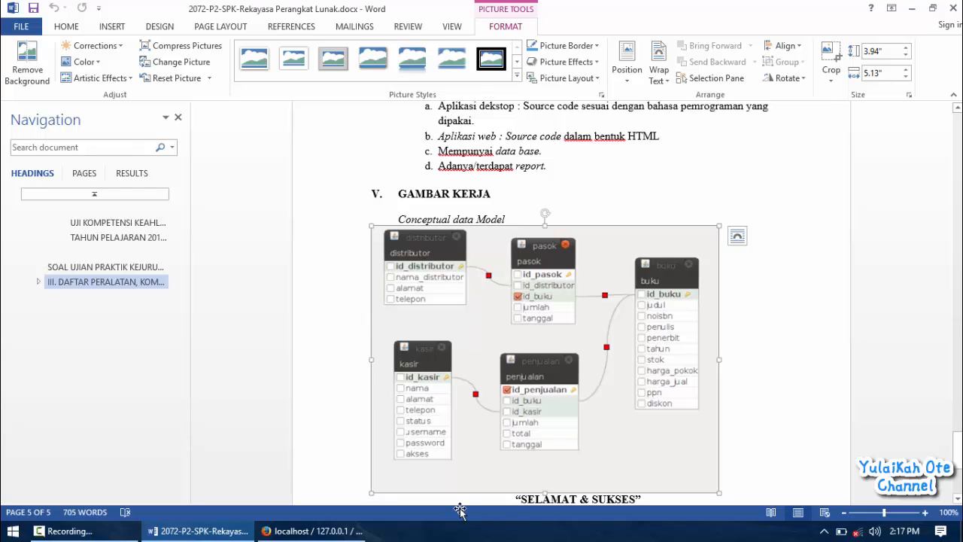
pyautogui.click(312, 530)
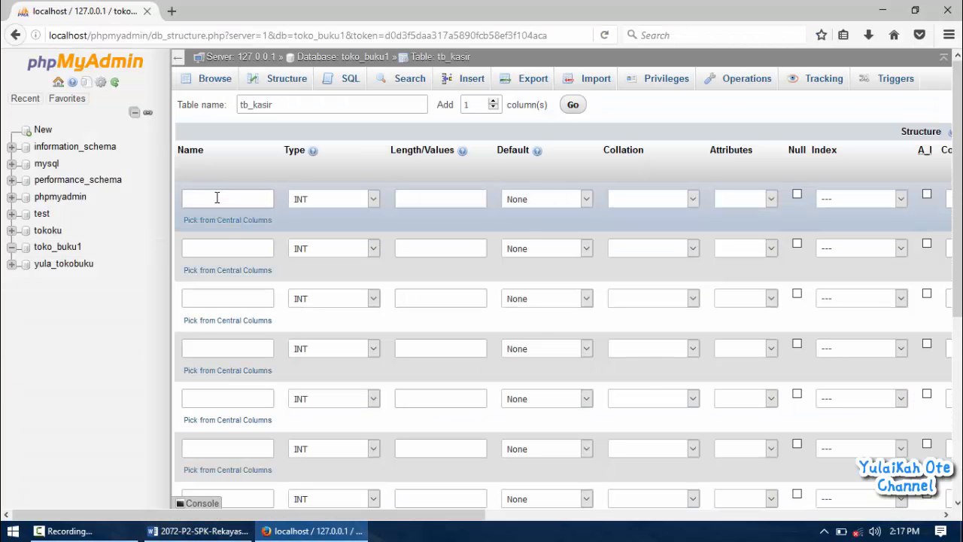
pyautogui.click(217, 197)
pyautogui.click(221, 245)
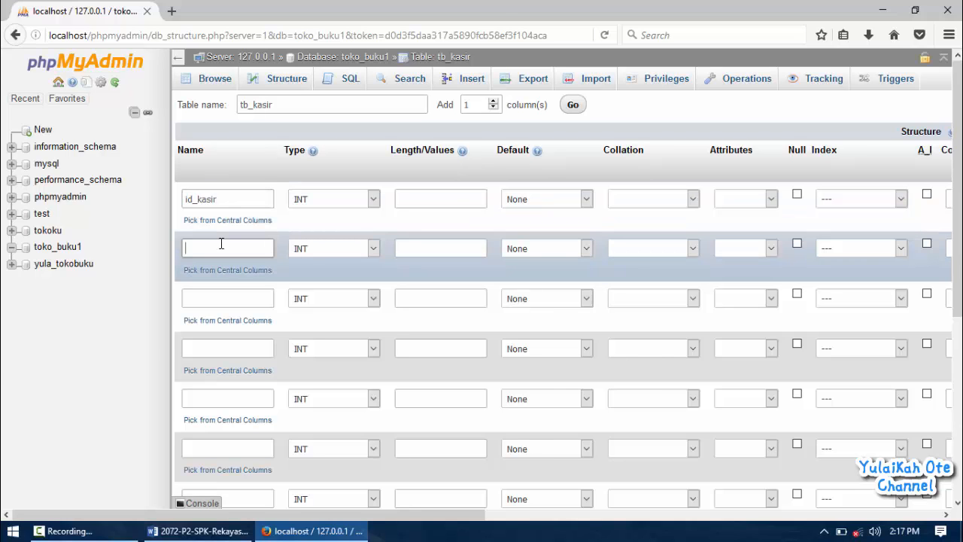
pyautogui.hotkey('alt', 'Tab')
pyautogui.hotkey('alt', 'Tab')
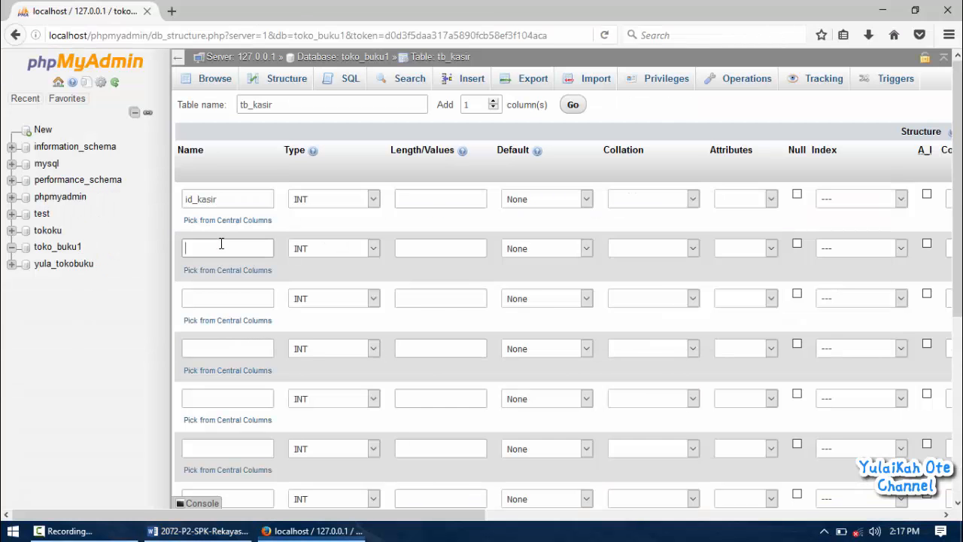
pyautogui.hotkey('alt', 'Tab')
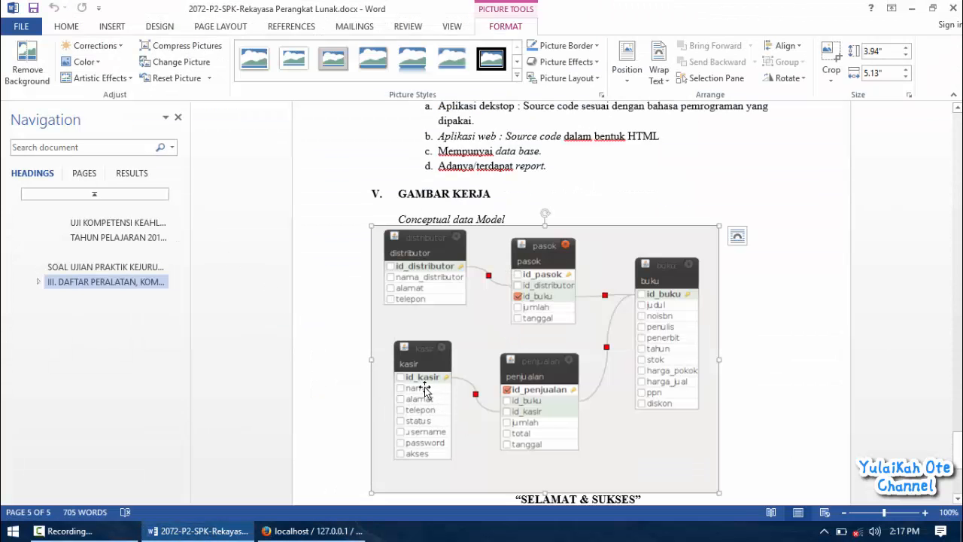
pyautogui.hotkey('alt', 'Tab')
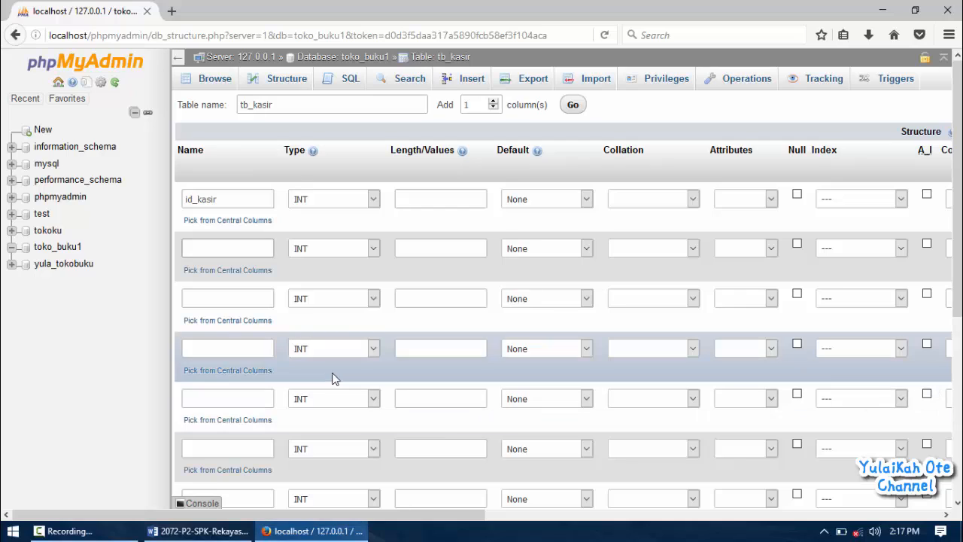
pyautogui.click(226, 299)
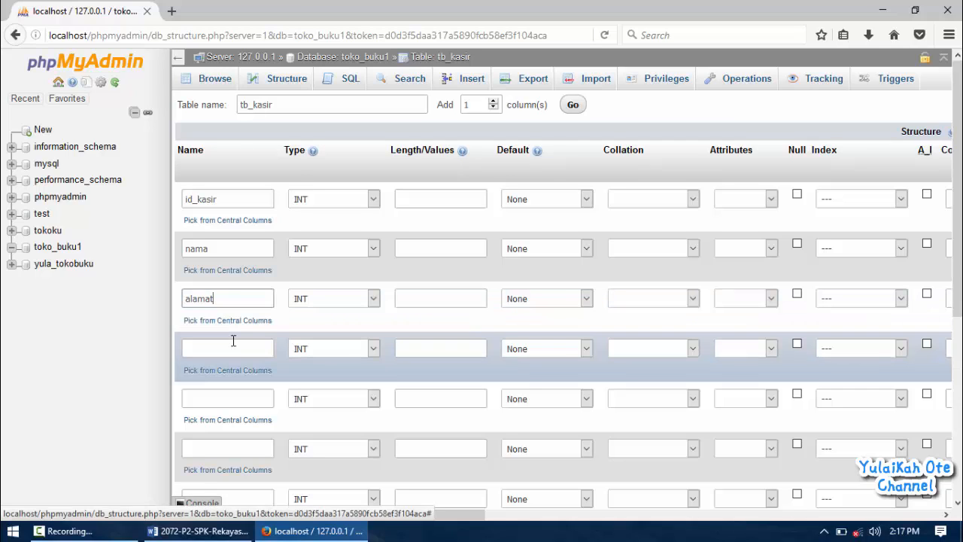
pyautogui.click(234, 341)
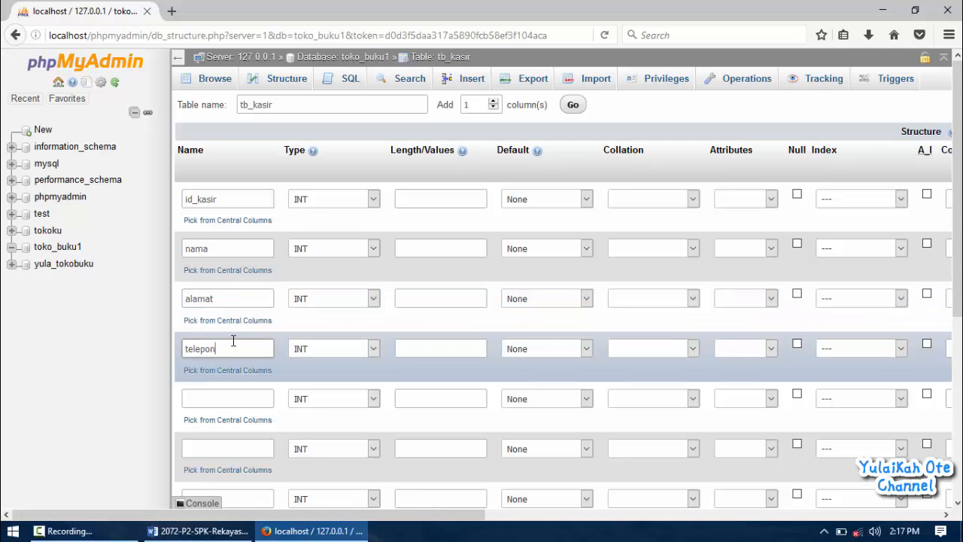
# Name the remaining four columns status, username, password and akses, following the kasir entity in the Word diagram.
pyautogui.click(232, 394)
pyautogui.hotkey('alt', 'Tab')
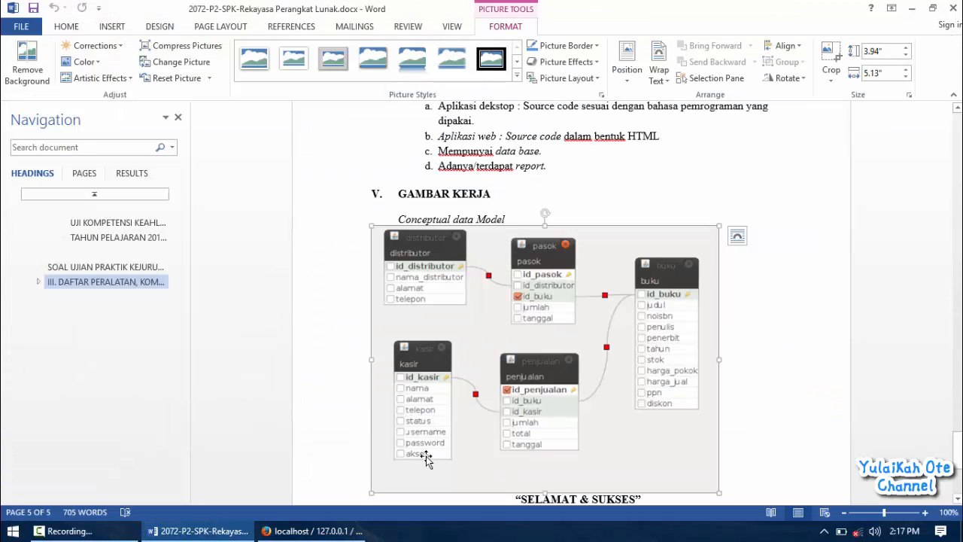
pyautogui.hotkey('alt', 'Tab')
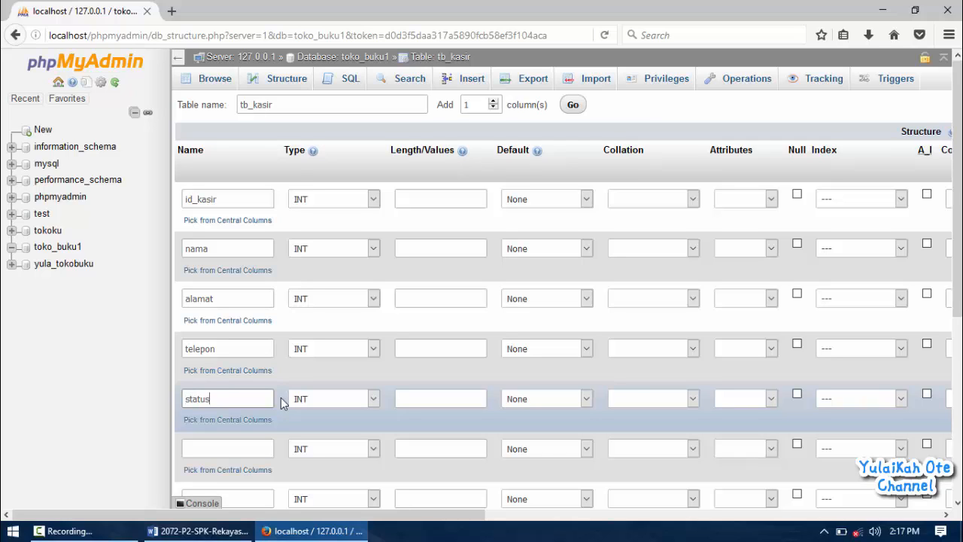
pyautogui.click(255, 449)
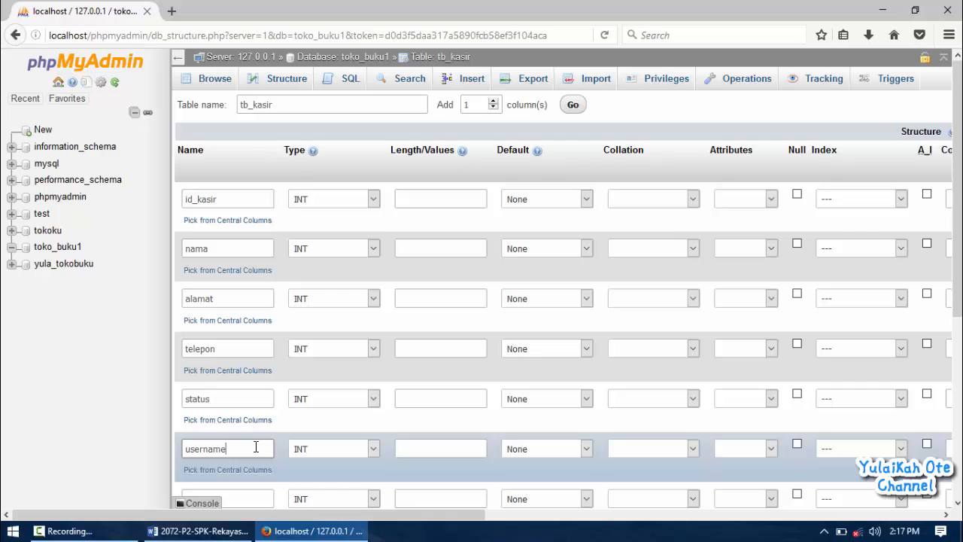
pyautogui.click(255, 495)
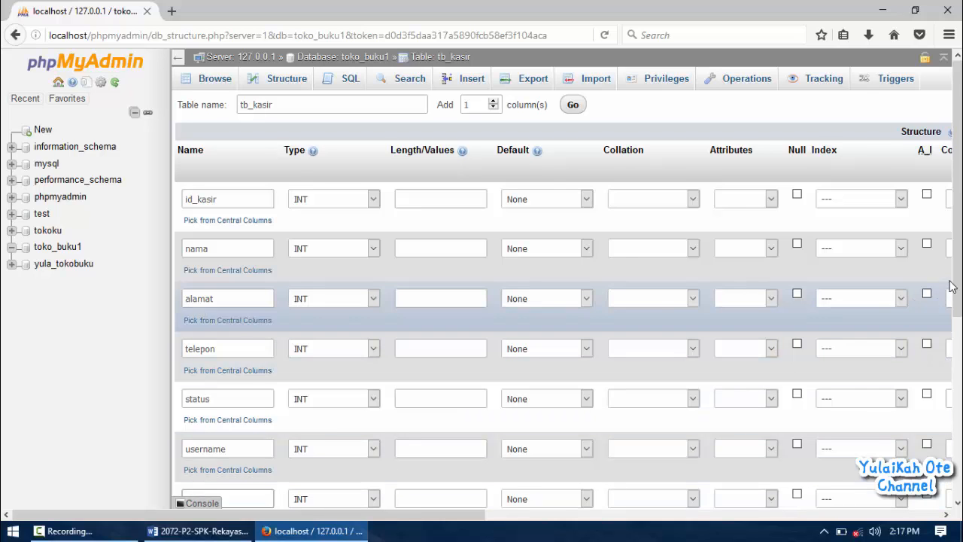
pyautogui.write('pa')
pyautogui.scroll(-3, 460, 321)
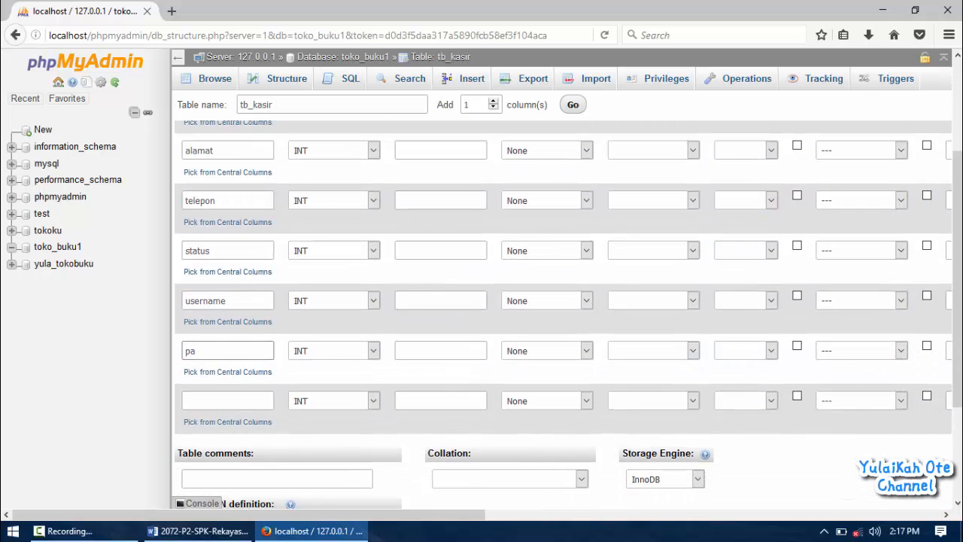
pyautogui.write('rd')
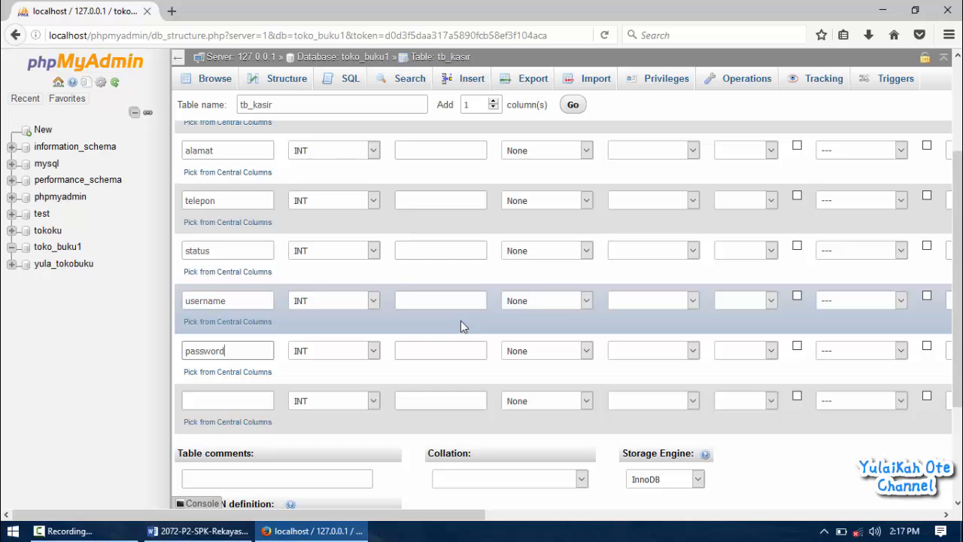
pyautogui.click(259, 396)
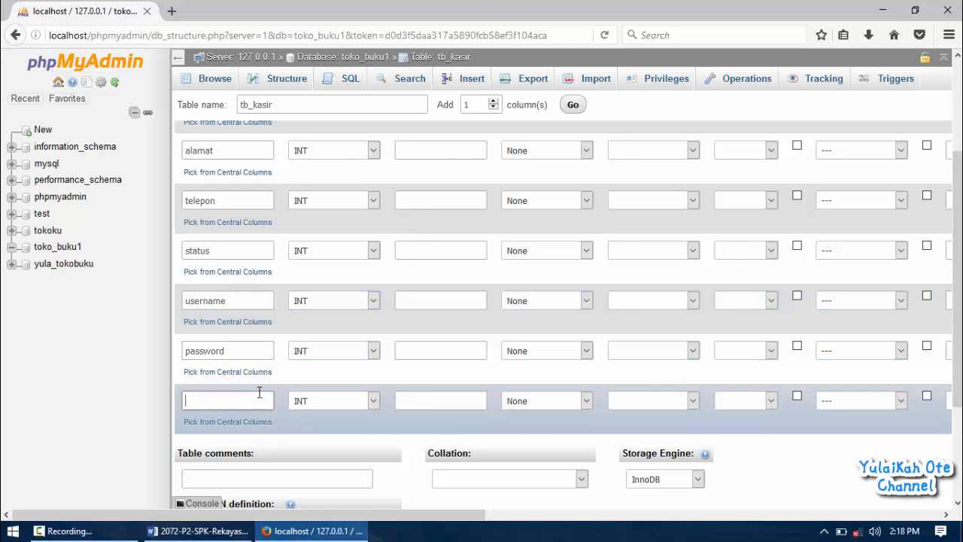
pyautogui.hotkey('alt', 'Tab')
pyautogui.hotkey('alt', 'Tab')
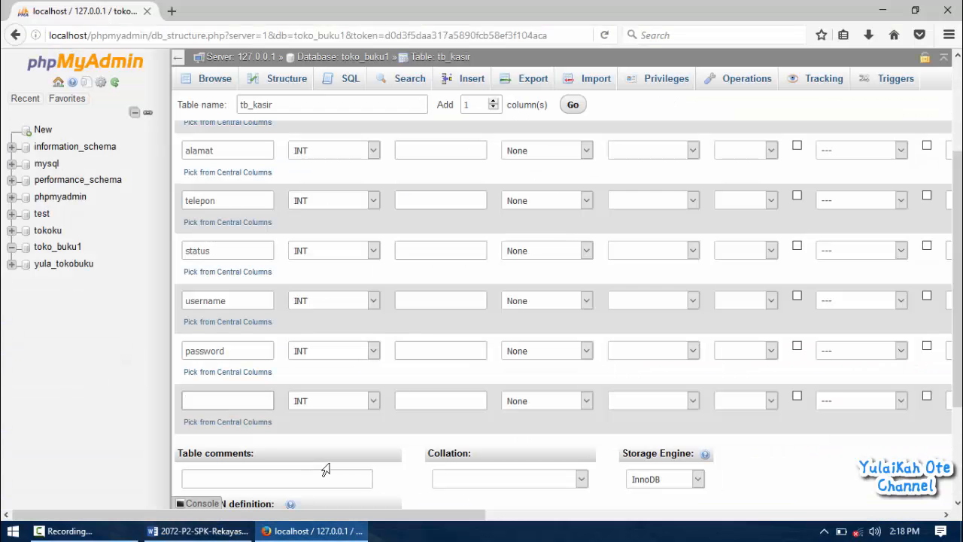
pyautogui.write('akses')
# Set the akses column's type to ENUM with only the two values admin and kasir.
pyautogui.click(347, 404)
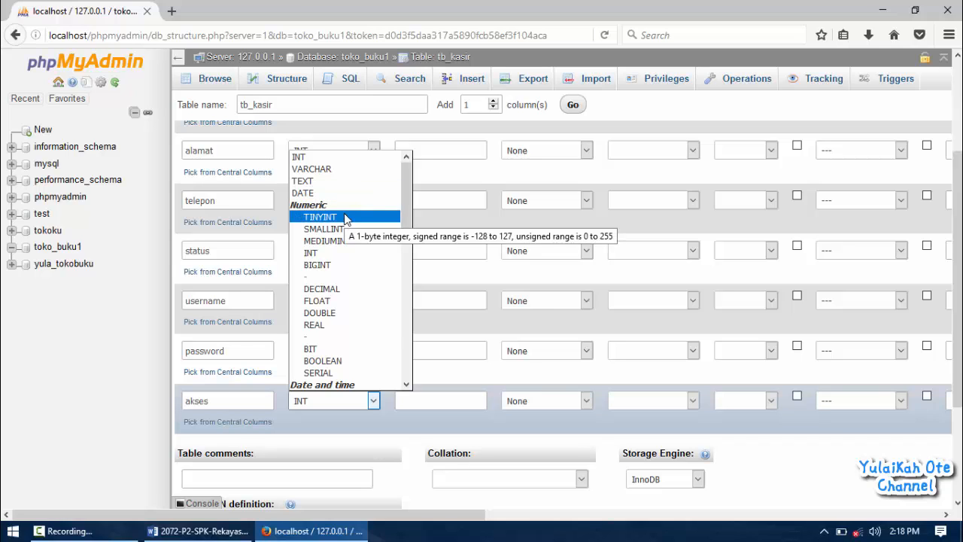
pyautogui.press('e')
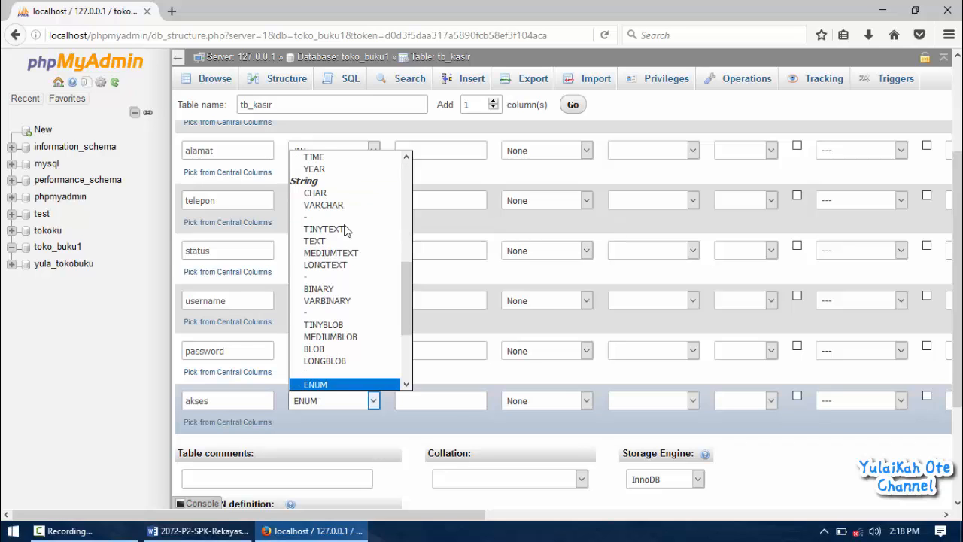
pyautogui.click(335, 385)
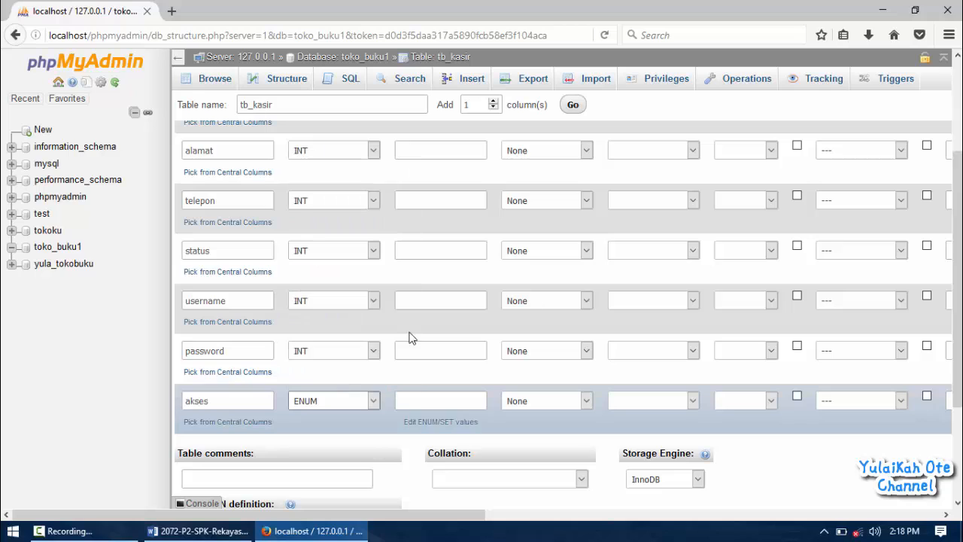
pyautogui.click(424, 397)
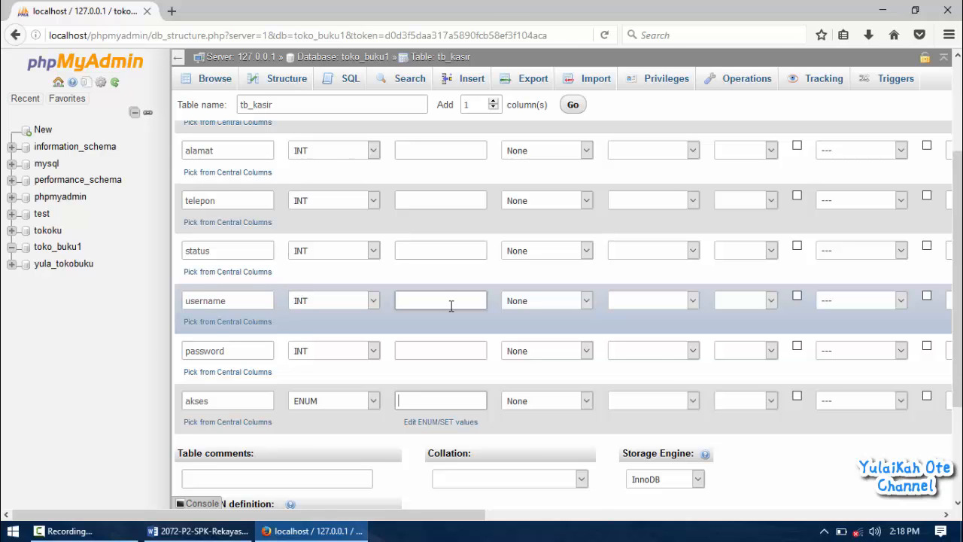
pyautogui.click(198, 531)
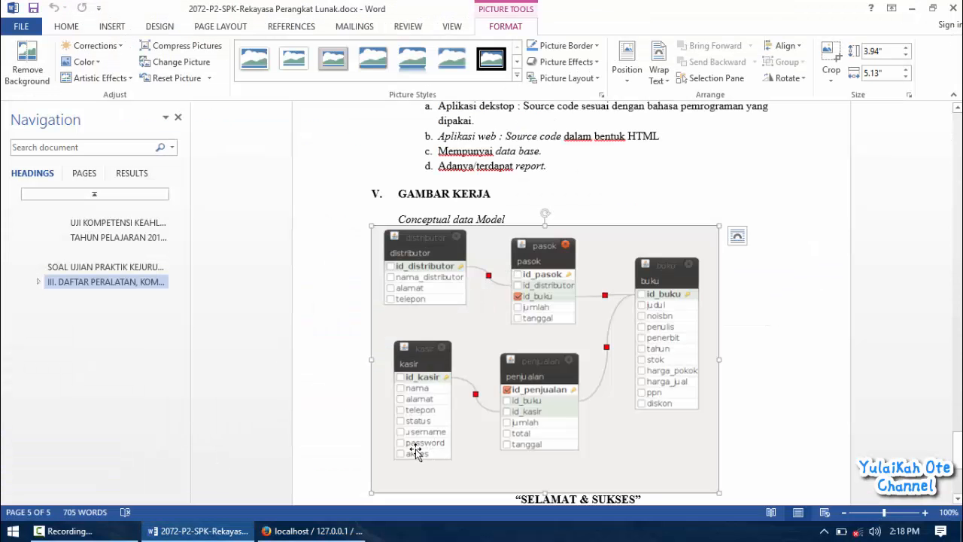
pyautogui.hotkey('alt', 'Tab')
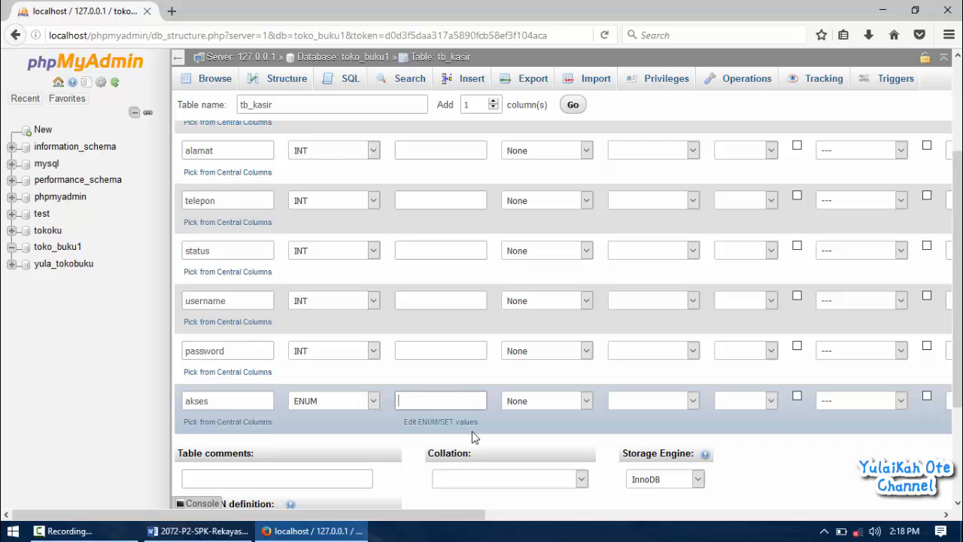
pyautogui.click(460, 425)
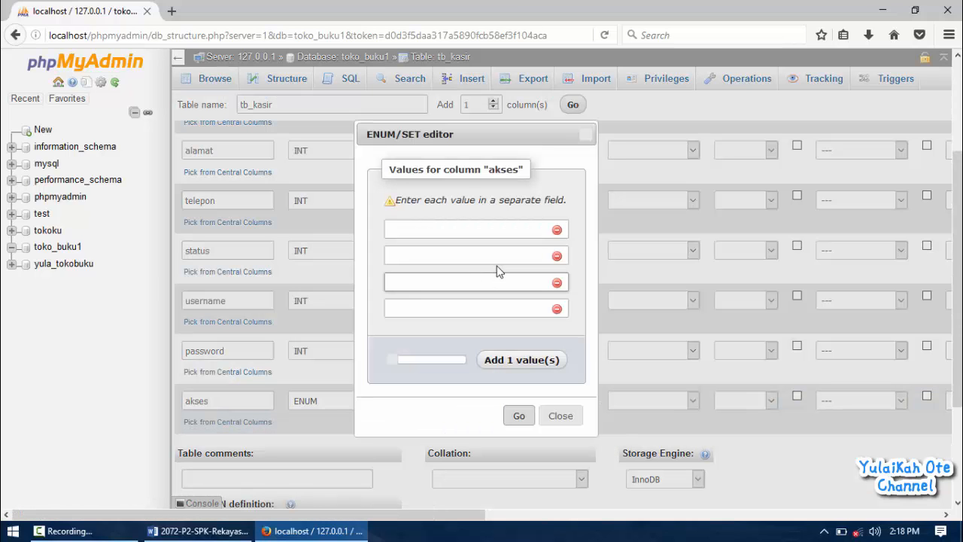
pyautogui.click(557, 257)
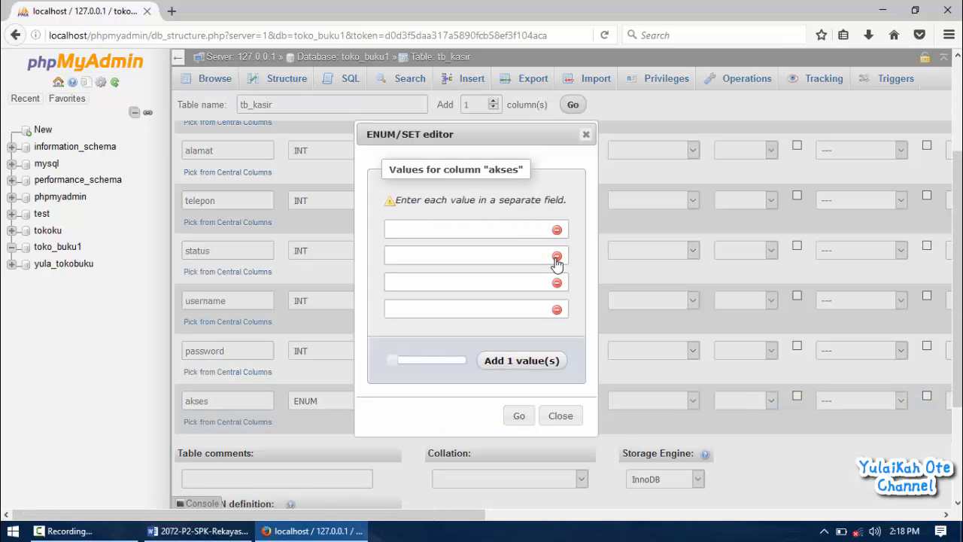
pyautogui.click(557, 257)
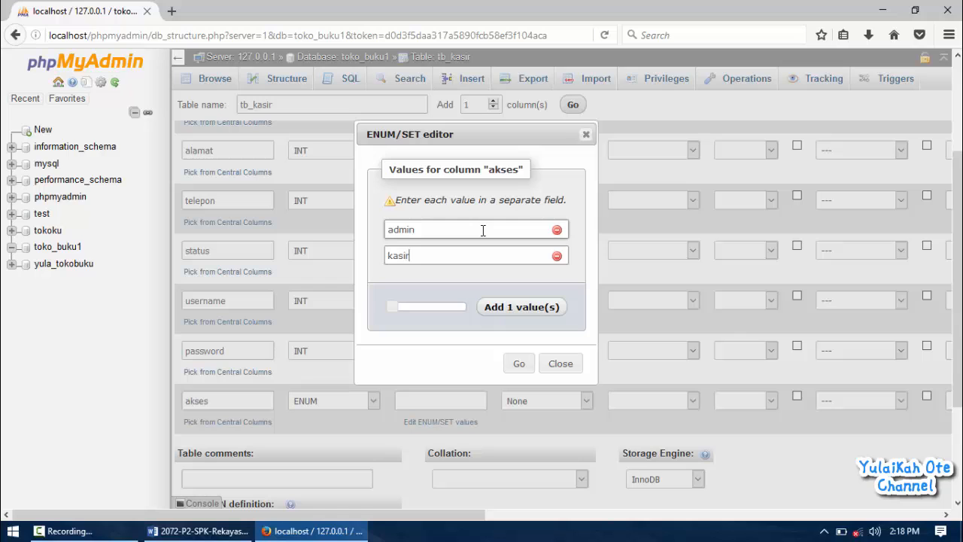
pyautogui.click(518, 363)
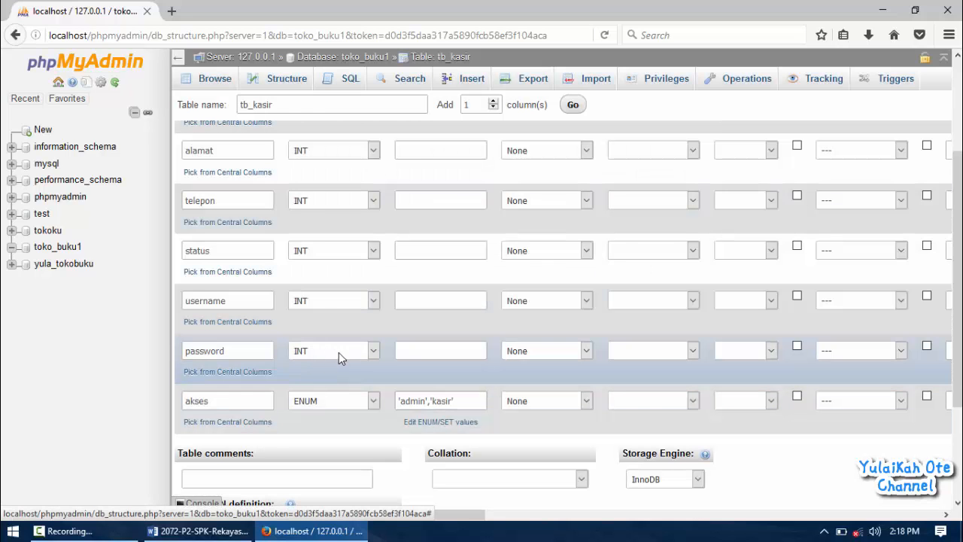
# Set the password column to VARCHAR with length 50 and the username column to VARCHAR with length 30.
pyautogui.click(338, 352)
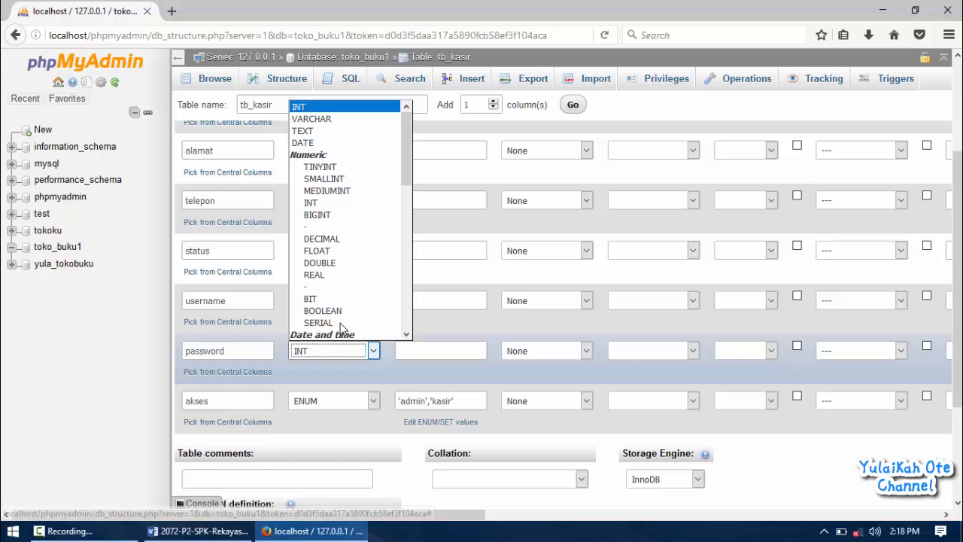
pyautogui.click(341, 119)
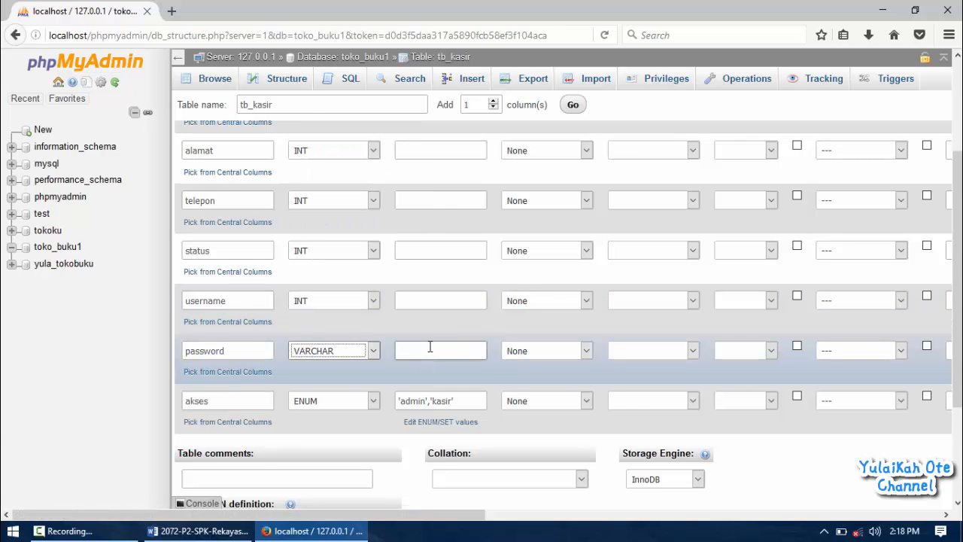
pyautogui.click(430, 346)
pyautogui.write('50')
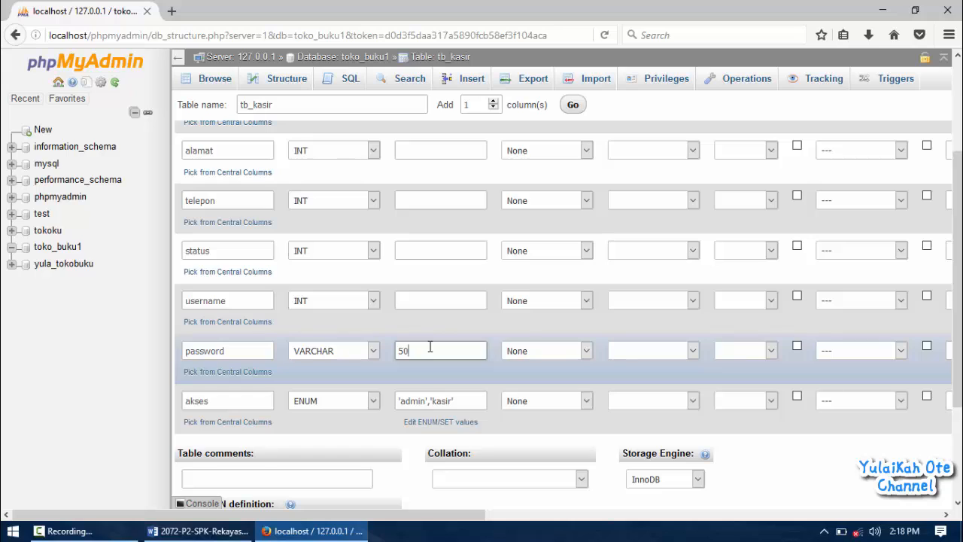
pyautogui.click(341, 301)
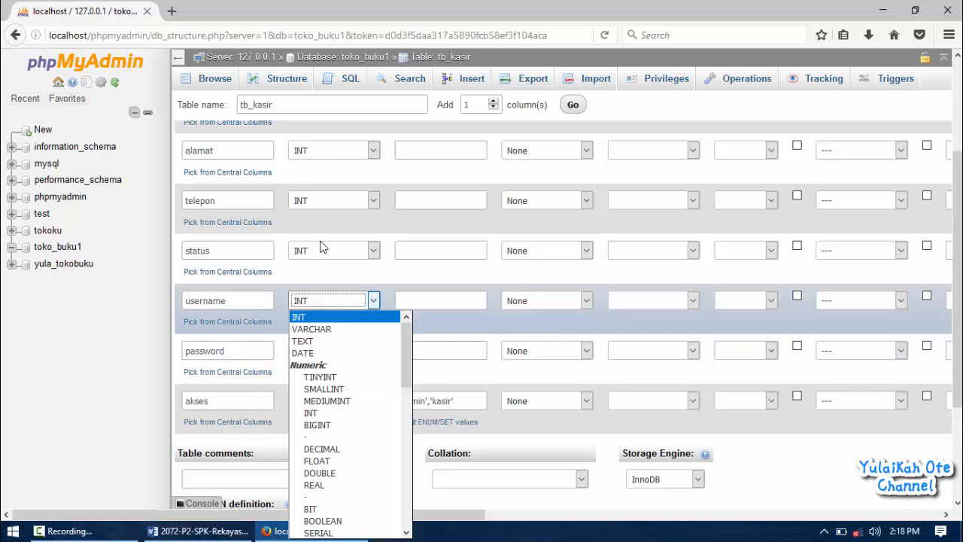
pyautogui.click(325, 329)
pyautogui.click(411, 305)
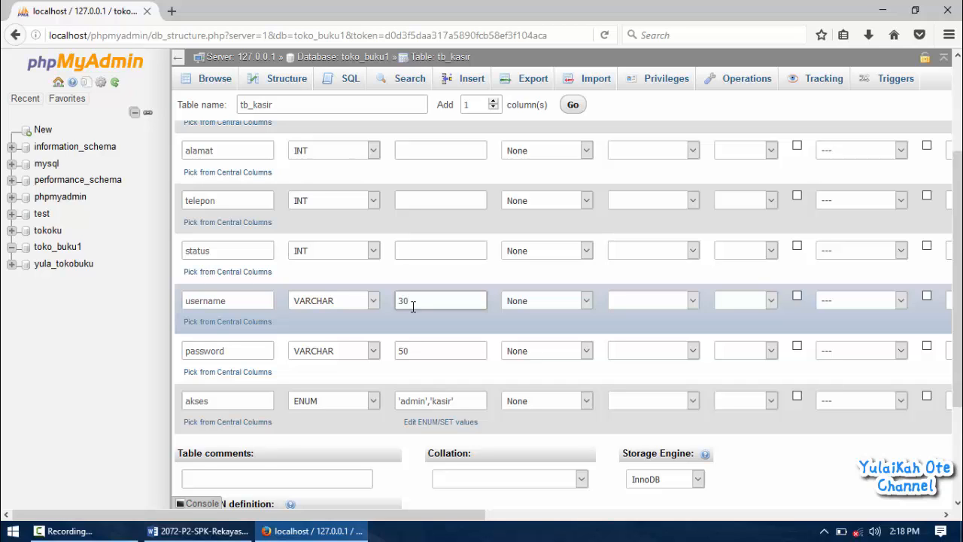
# Set the status column's type to ENUM with only the two values aktif and nonaktif.
pyautogui.click(355, 247)
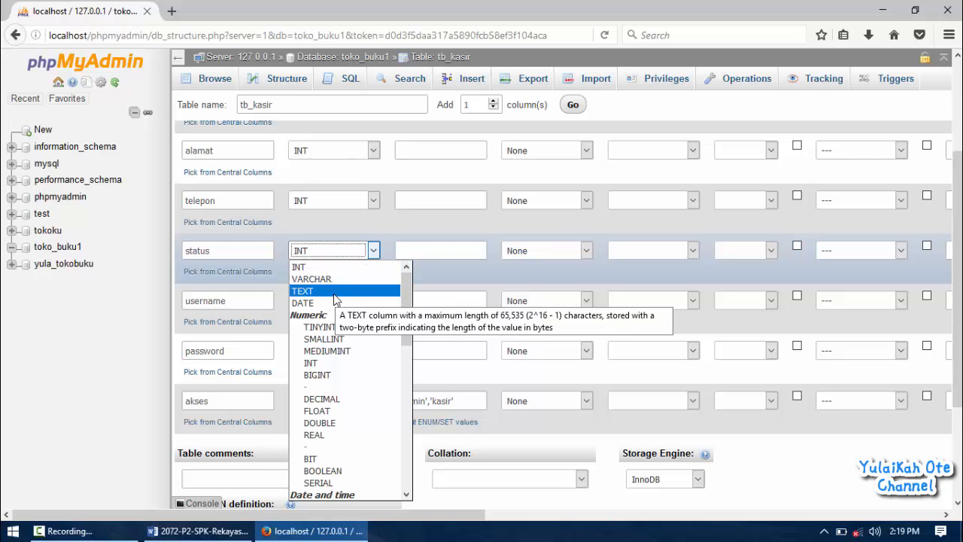
pyautogui.press('e')
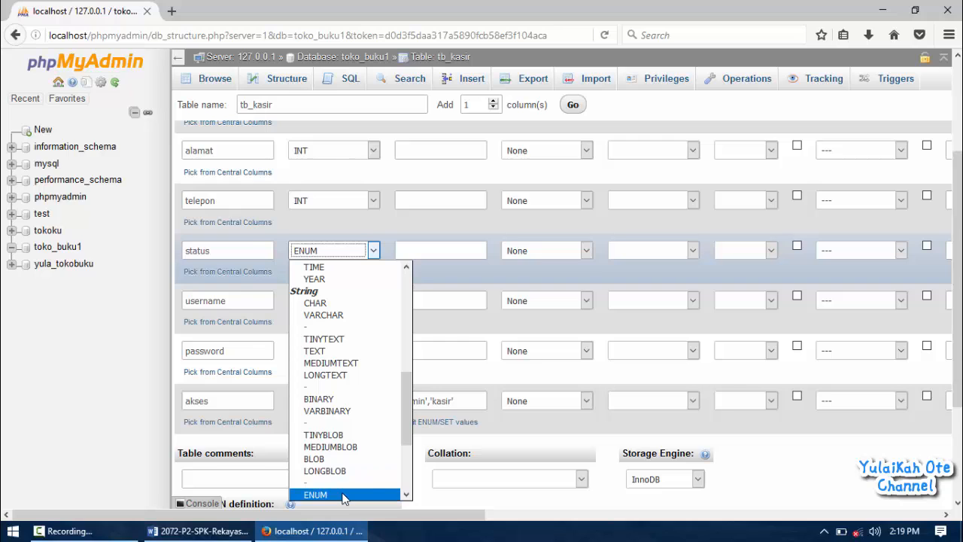
pyautogui.click(344, 495)
pyautogui.click(426, 250)
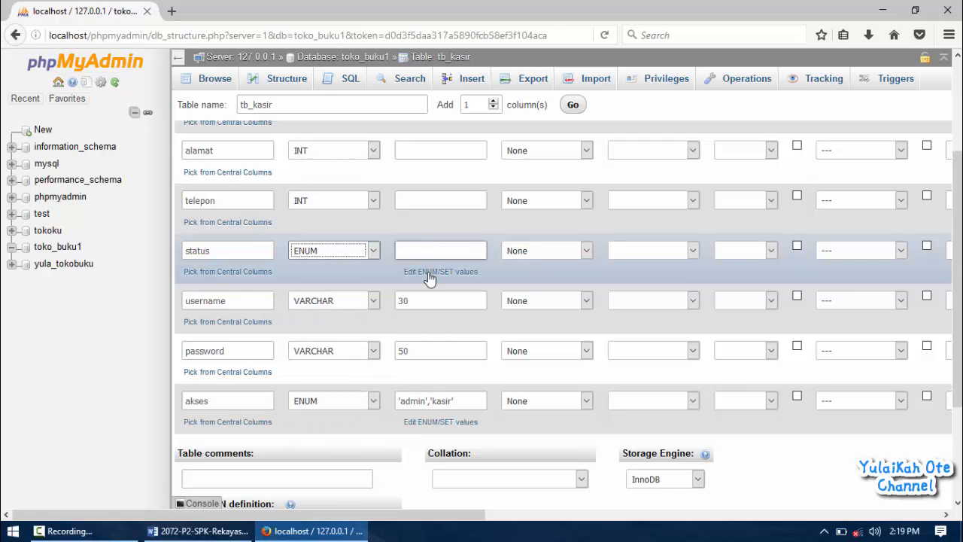
pyautogui.click(429, 272)
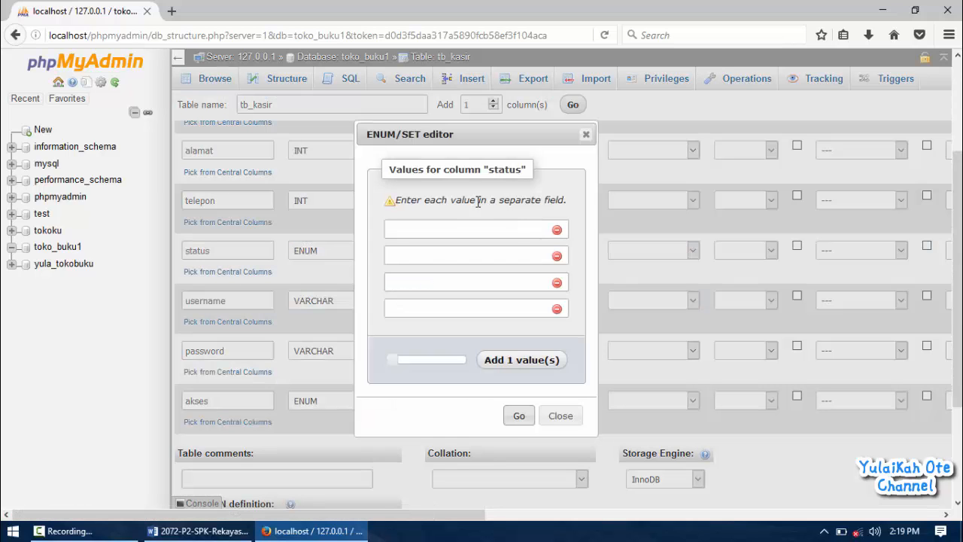
pyautogui.click(556, 231)
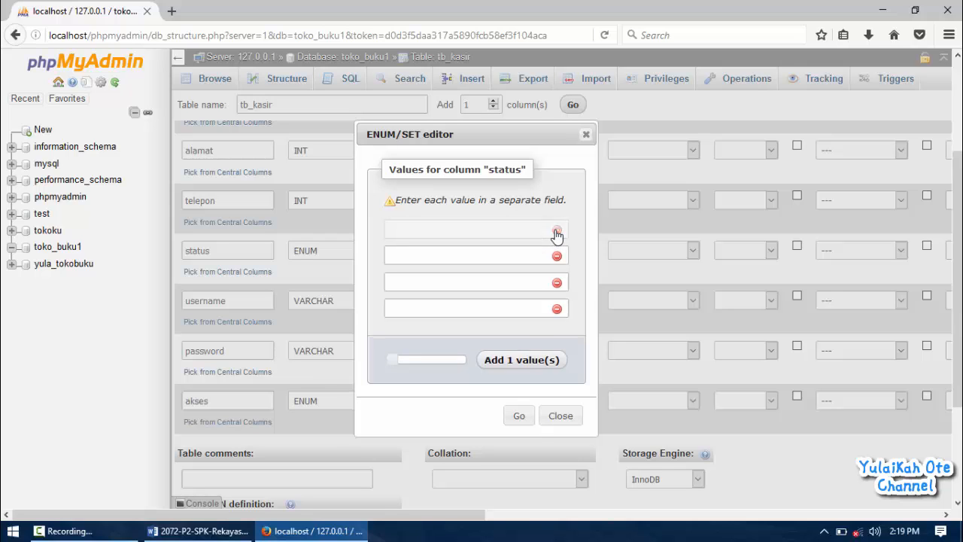
pyautogui.click(556, 231)
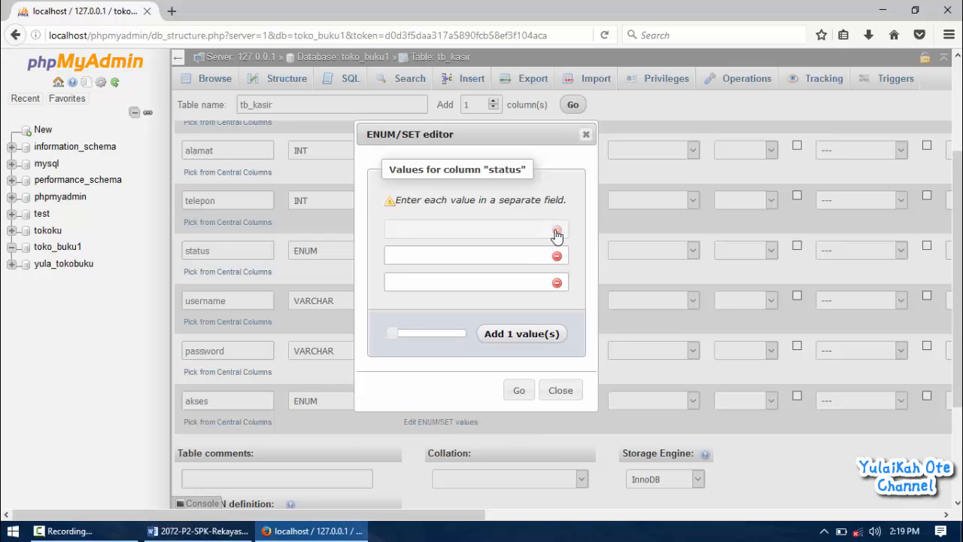
pyautogui.click(501, 227)
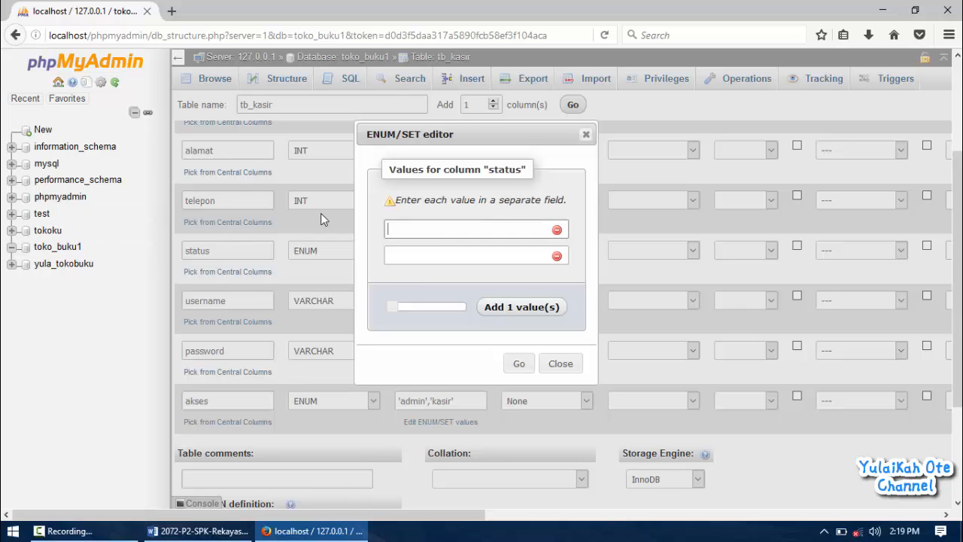
pyautogui.click(442, 222)
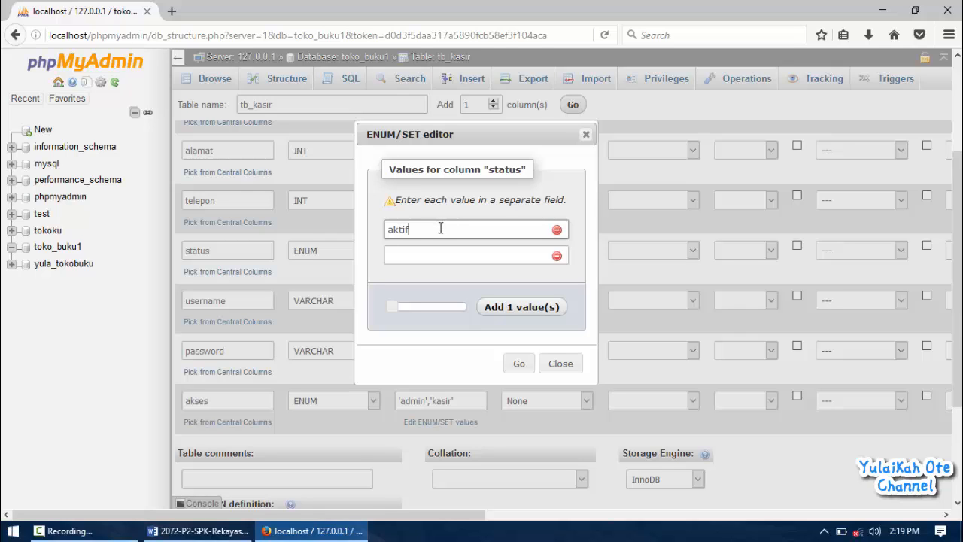
pyautogui.click(450, 254)
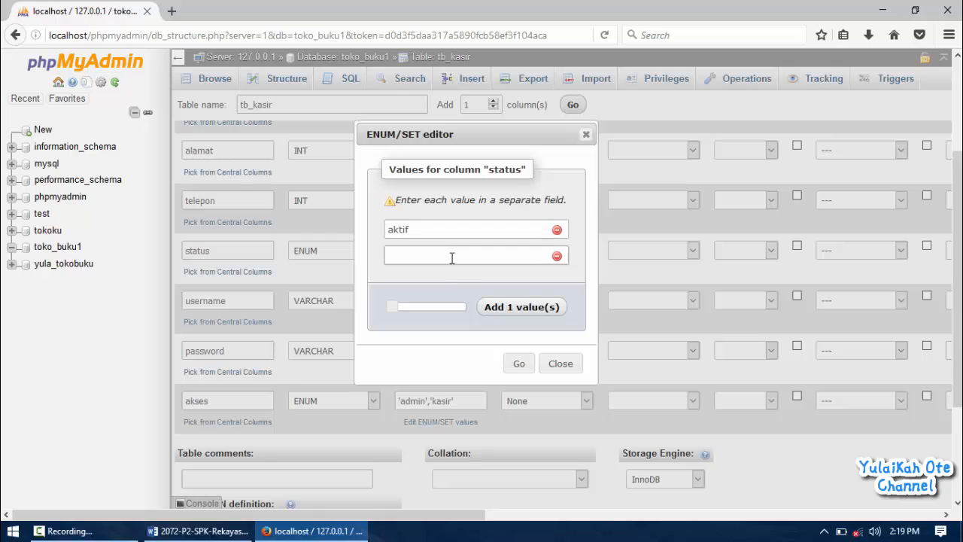
pyautogui.click(451, 258)
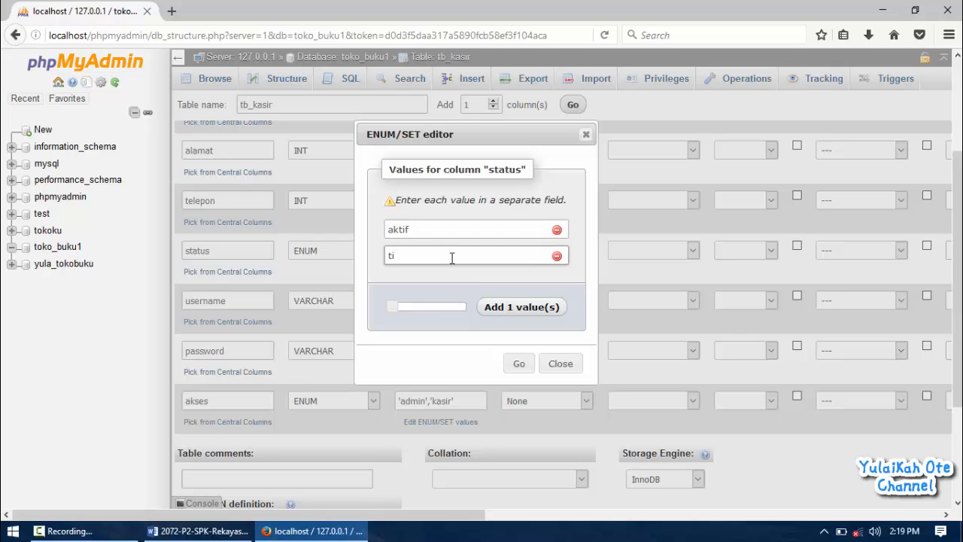
pyautogui.write('nonaktif')
pyautogui.click(519, 363)
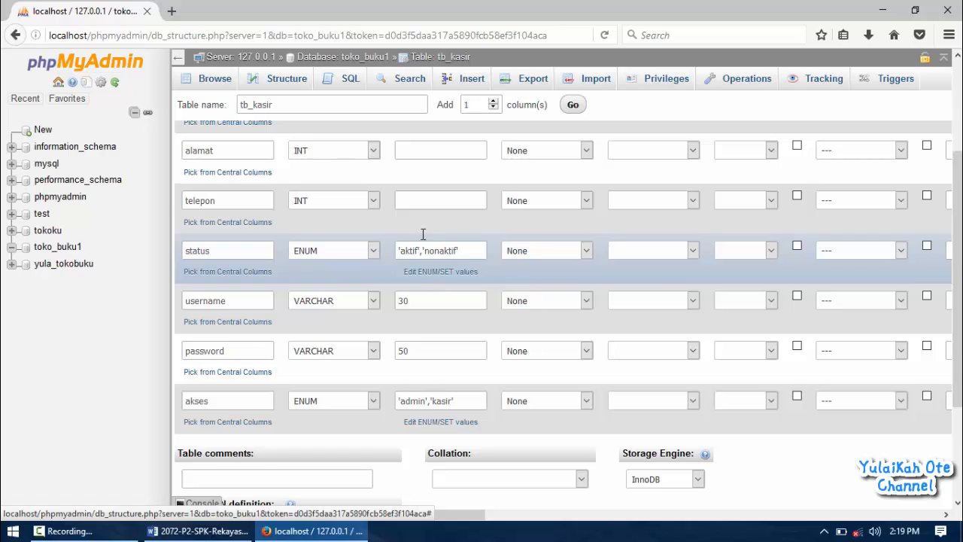
# Set the telepon column to VARCHAR with length 15 and the alamat column to VARCHAR with length 100.
pyautogui.click(361, 202)
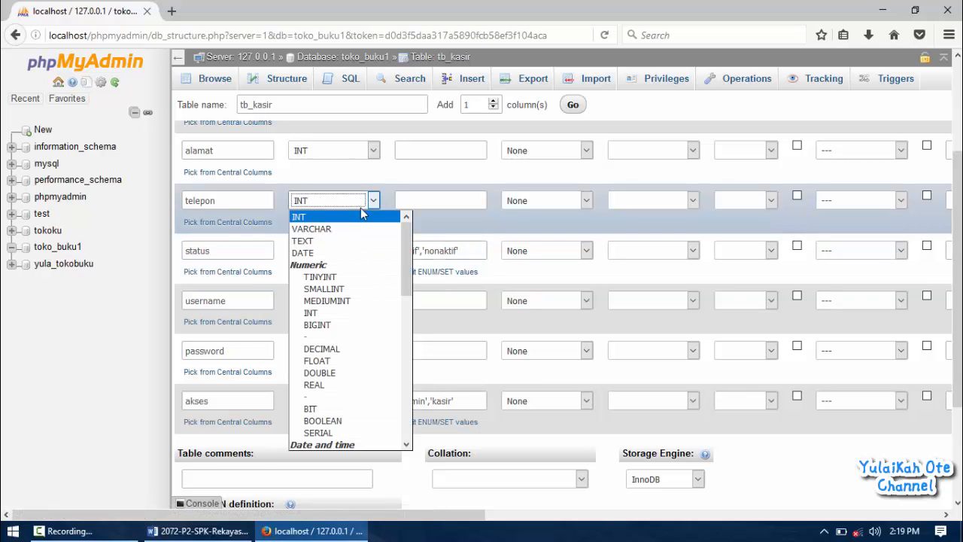
pyautogui.click(359, 226)
pyautogui.click(426, 202)
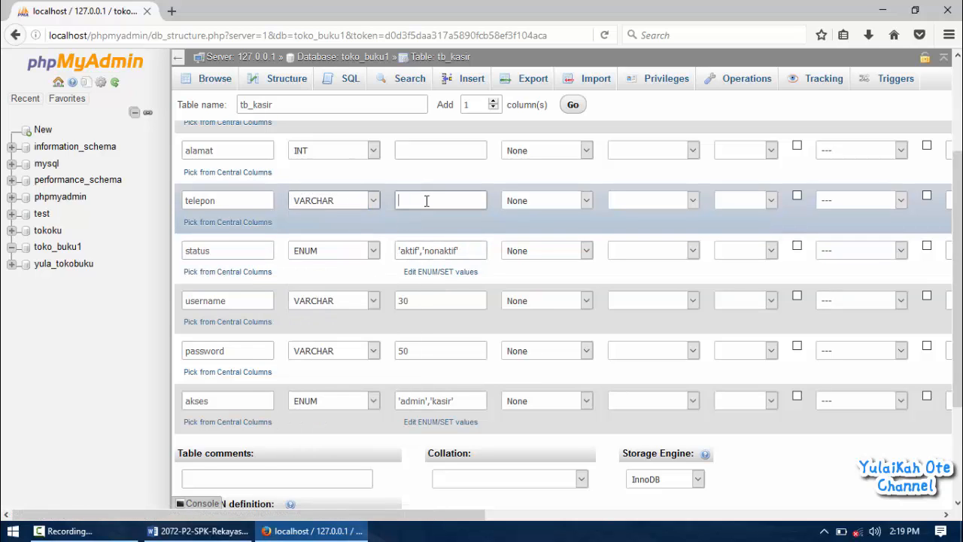
pyautogui.click(370, 152)
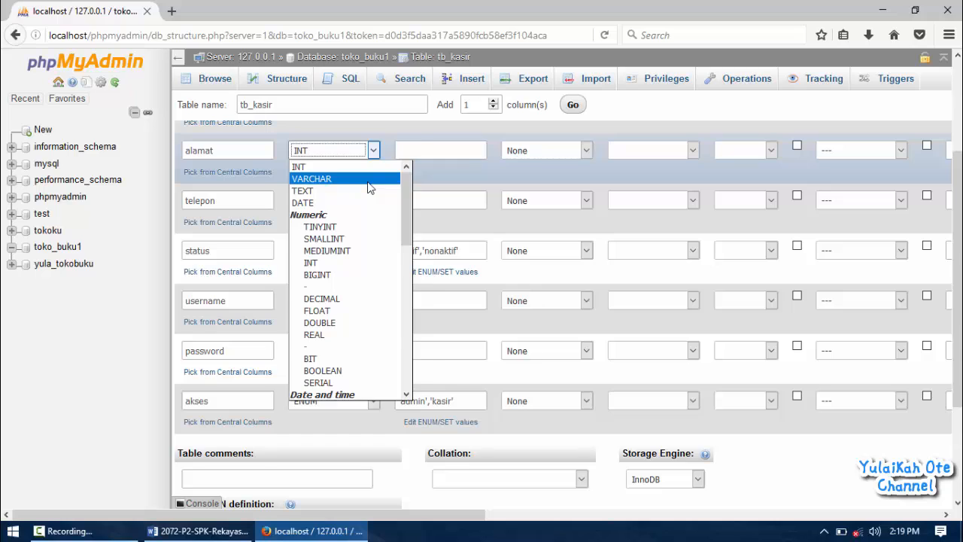
pyautogui.click(369, 181)
pyautogui.click(430, 152)
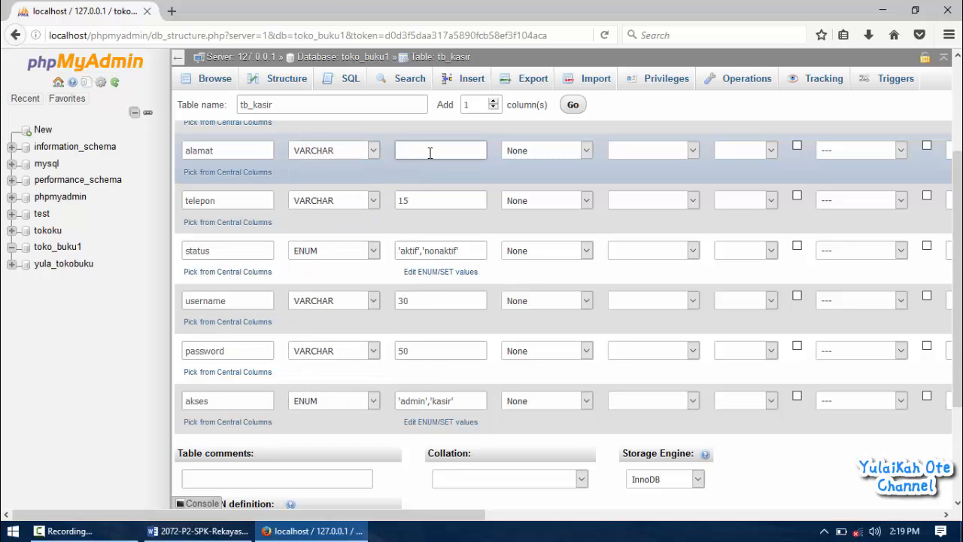
pyautogui.write('100')
# Set the nama column to VARCHAR with length 50.
pyautogui.scroll(3, 602, 199)
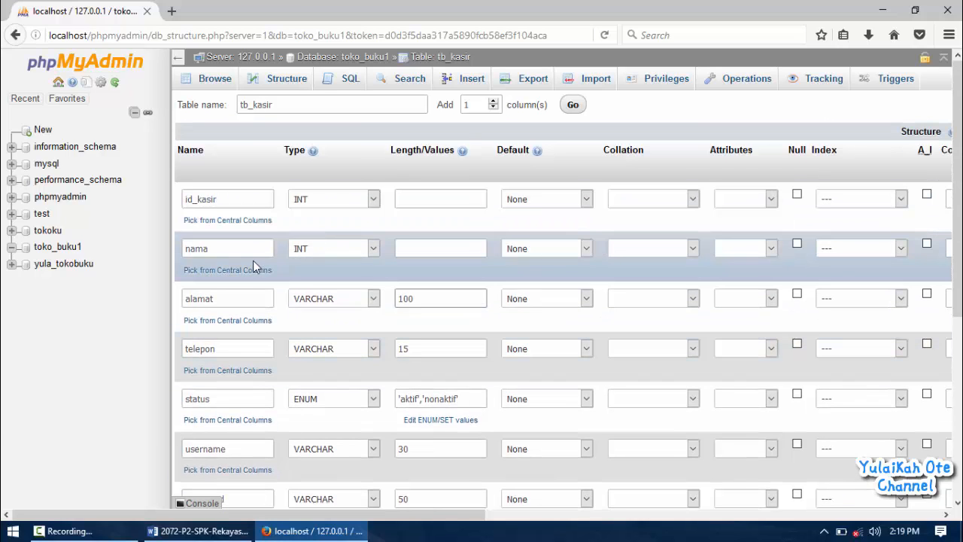
pyautogui.click(345, 249)
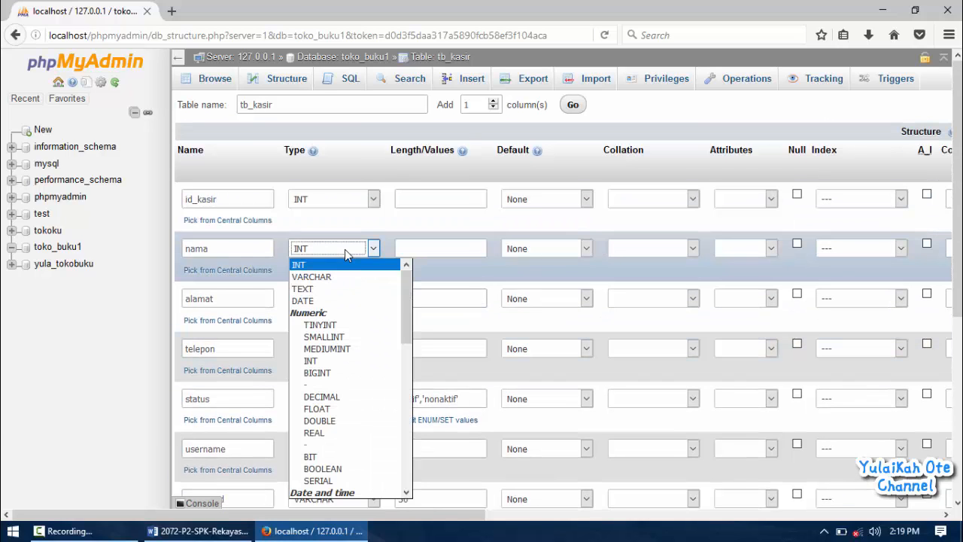
pyautogui.click(380, 276)
pyautogui.click(415, 249)
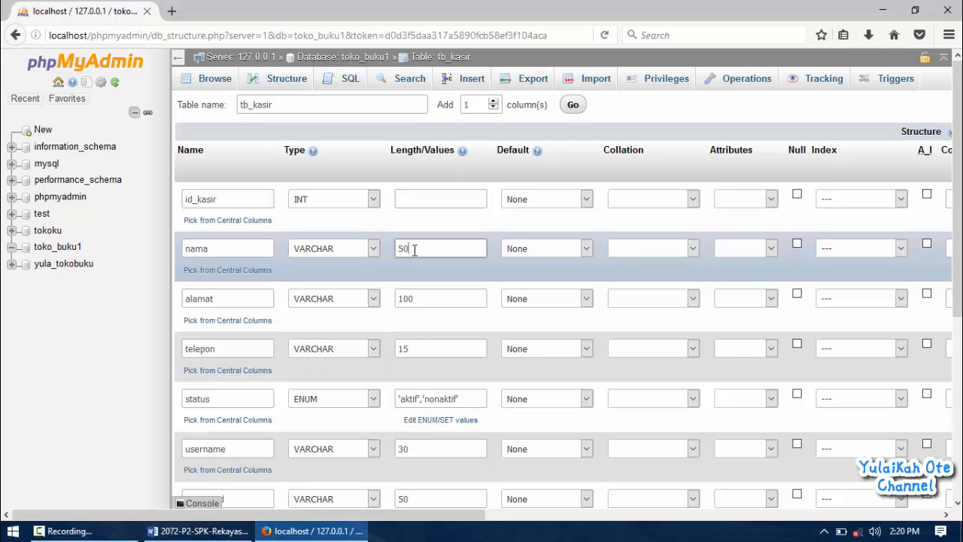
# Give the id_kasir column length 11 and make it the auto-incrementing primary key.
pyautogui.click(429, 198)
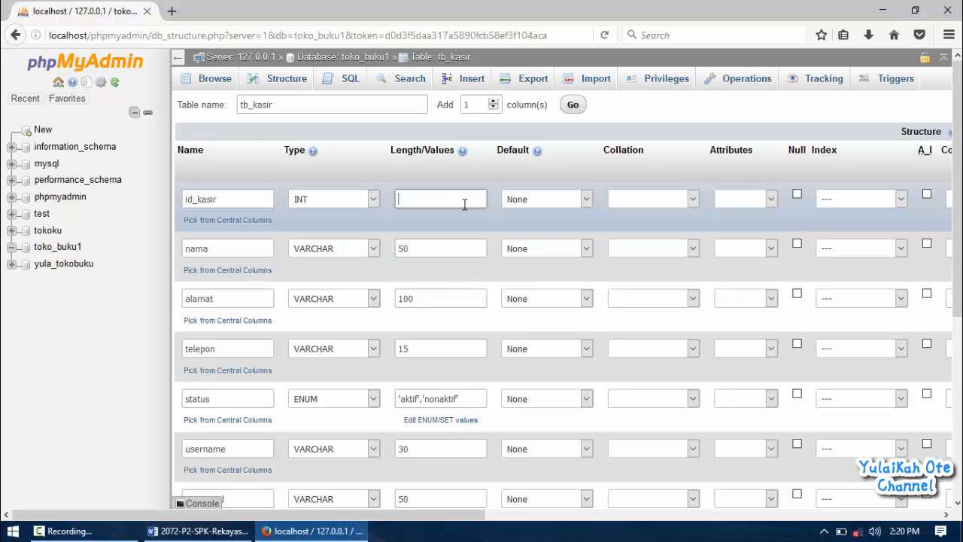
pyautogui.write('11')
pyautogui.click(863, 206)
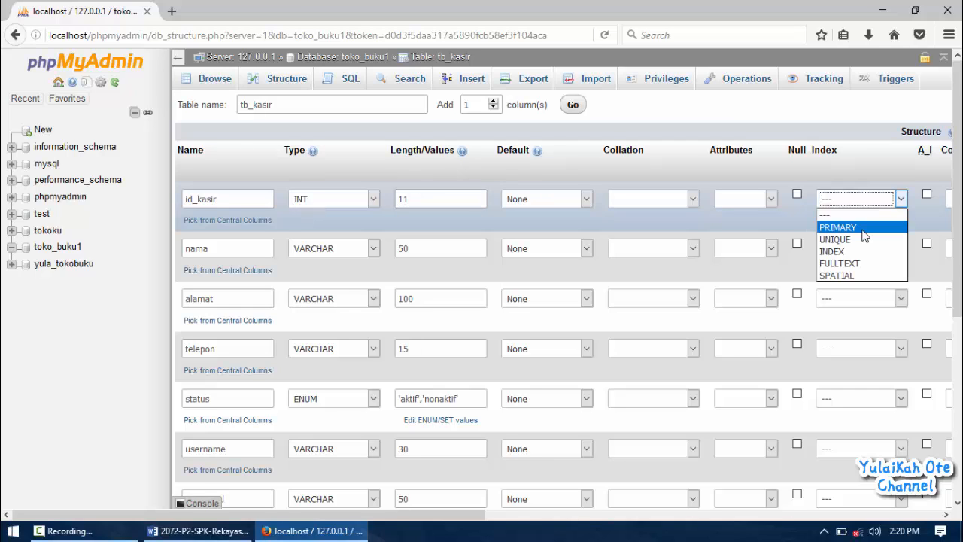
pyautogui.click(863, 229)
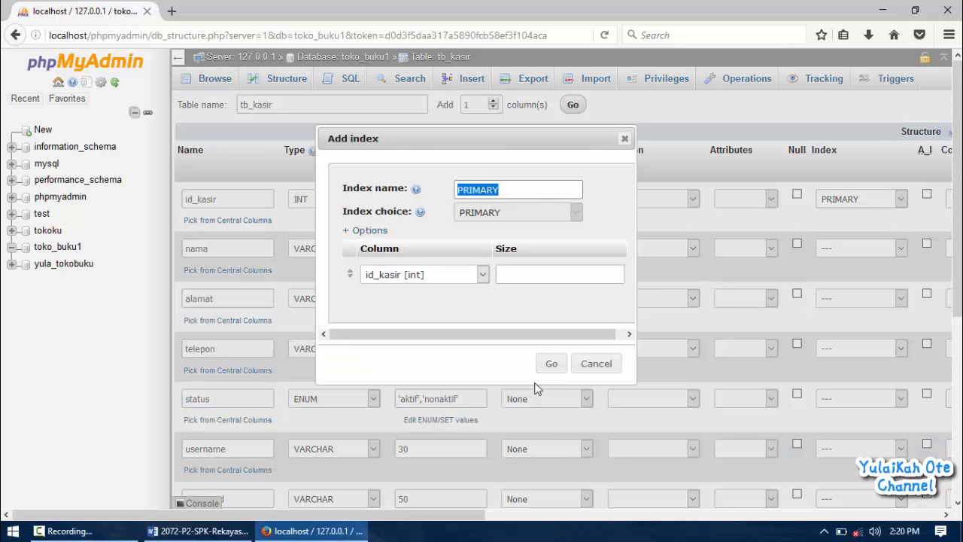
pyautogui.click(551, 365)
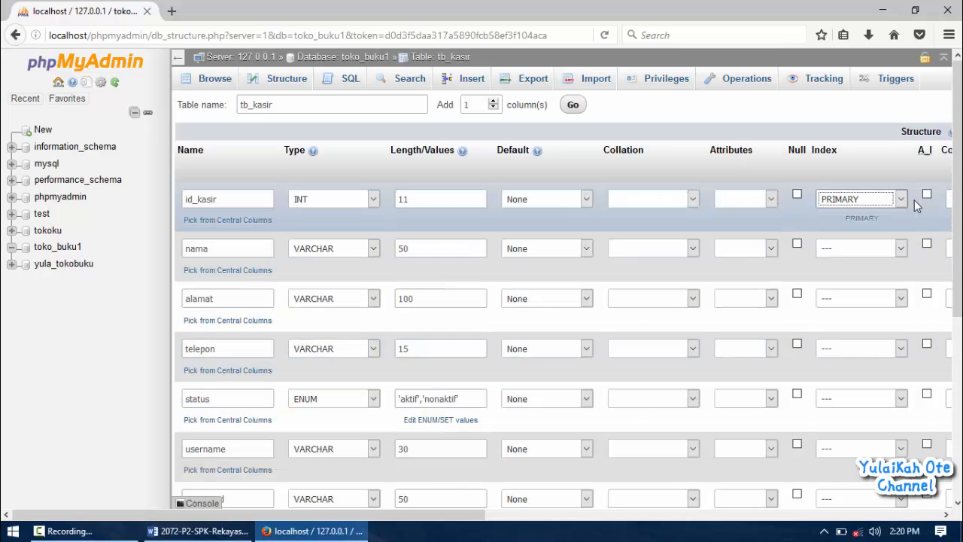
pyautogui.click(927, 196)
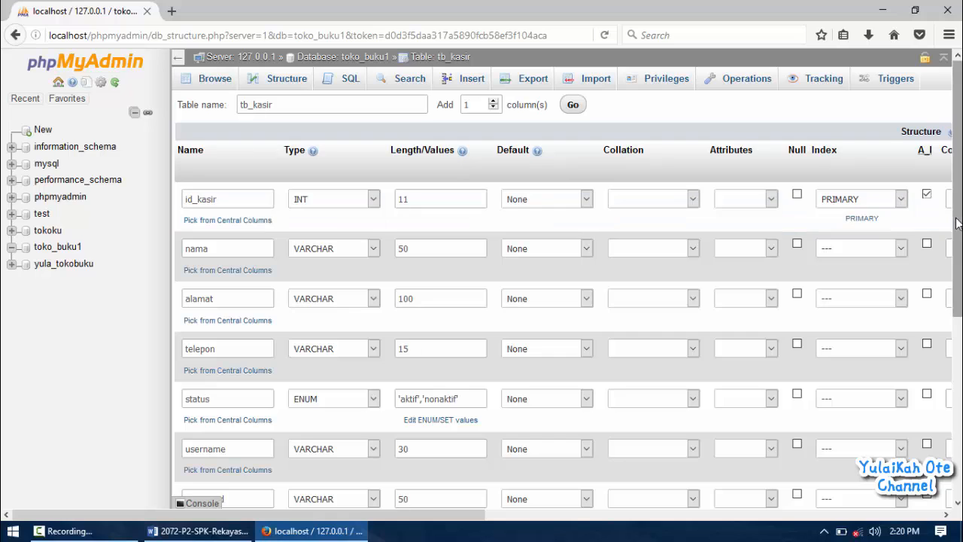
# Save the tb_kasir table in the toko_buku1 database.
pyautogui.moveTo(958, 222); pyautogui.dragTo(958, 366)
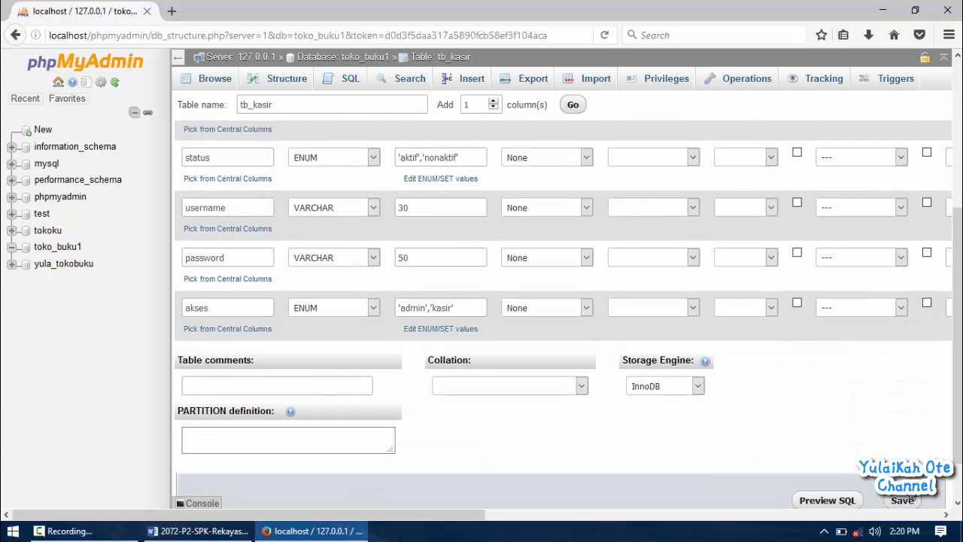
pyautogui.click(904, 502)
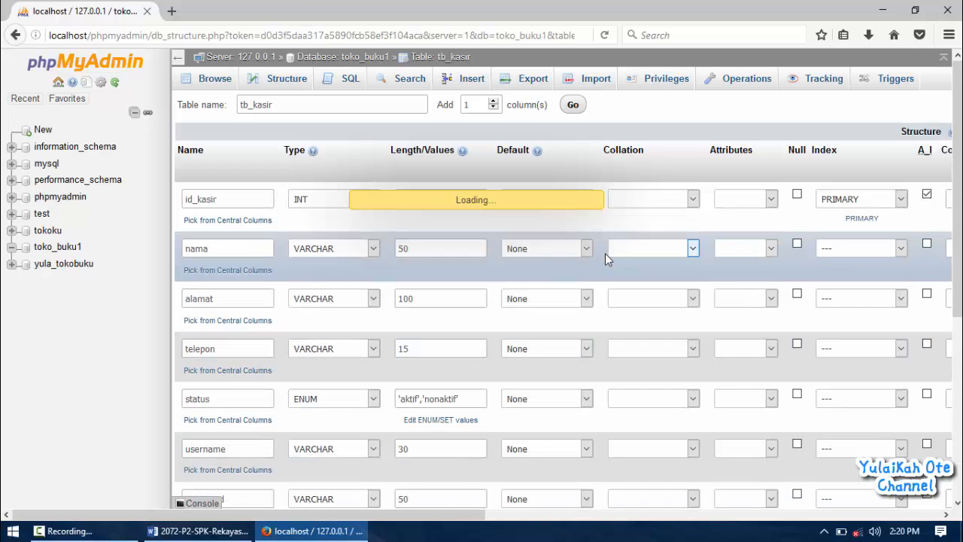
pyautogui.click(39, 249)
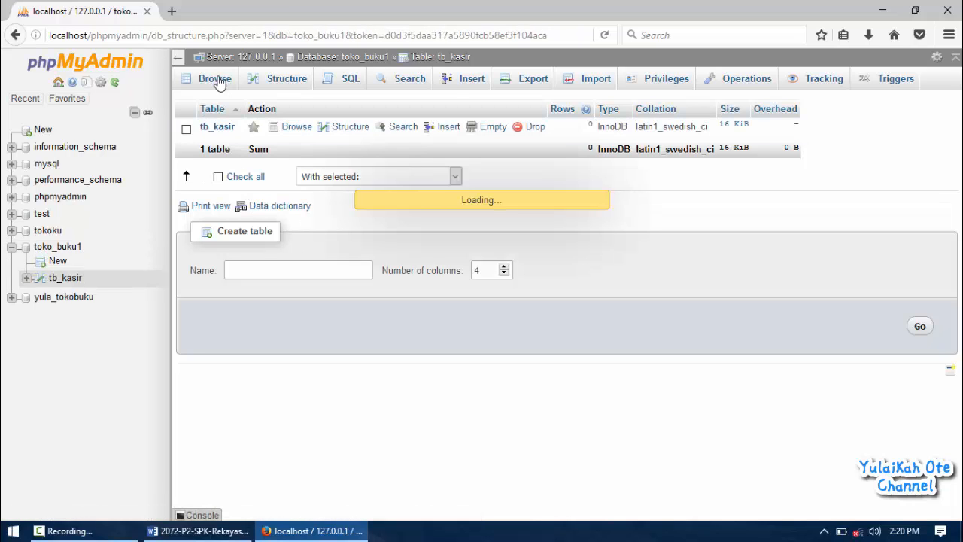
# Check the data model diagram in Word and start a new table in toko_buku1 named tb_penjualan.
pyautogui.hotkey('alt', 'Tab')
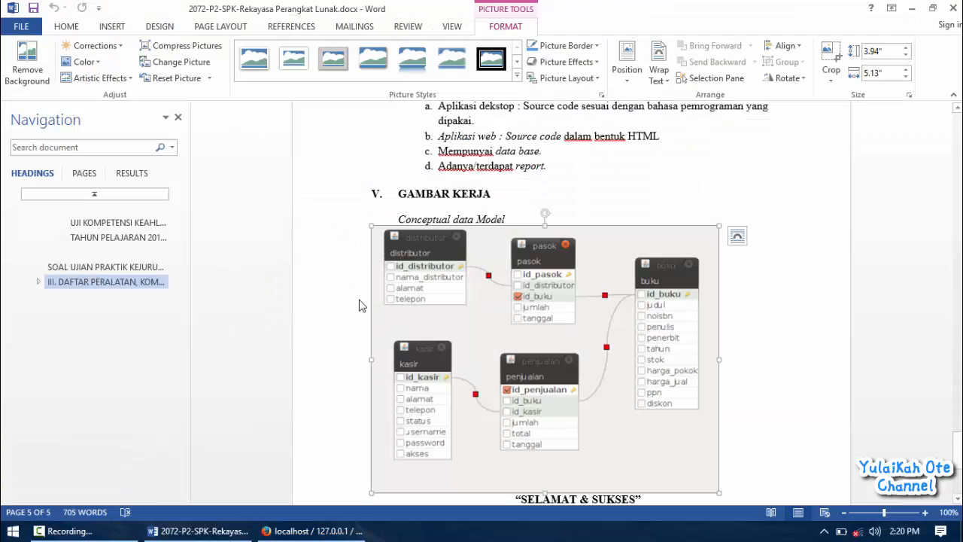
pyautogui.hotkey('alt', 'Tab')
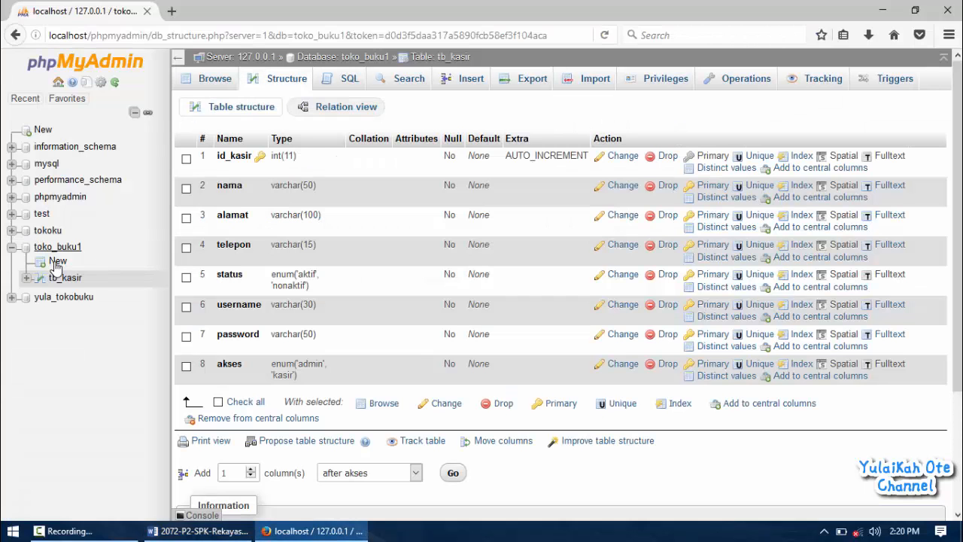
pyautogui.click(56, 264)
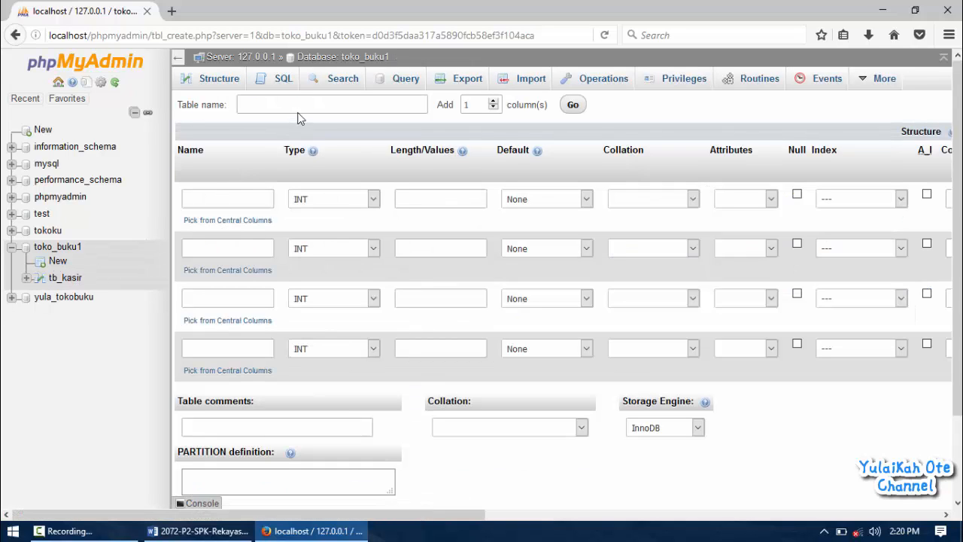
pyautogui.click(301, 111)
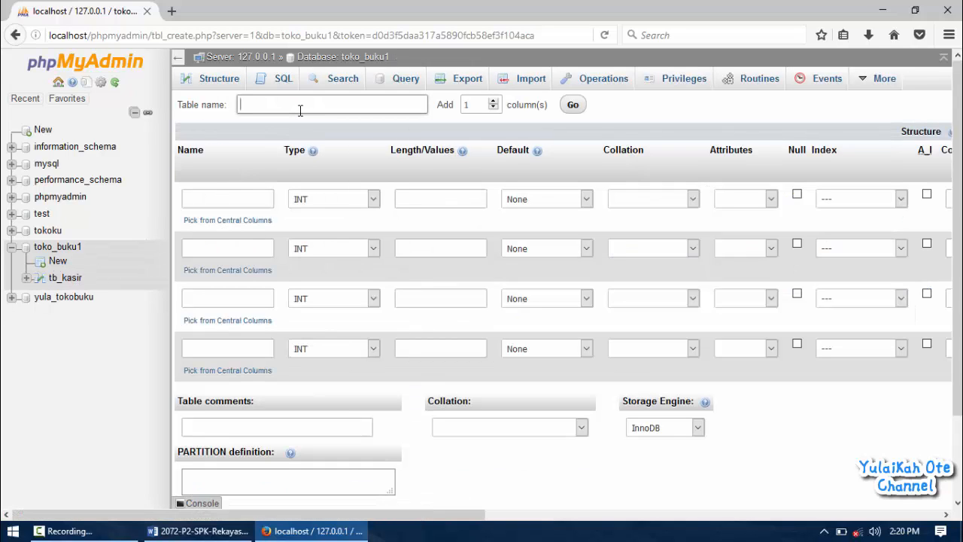
pyautogui.write('tb')
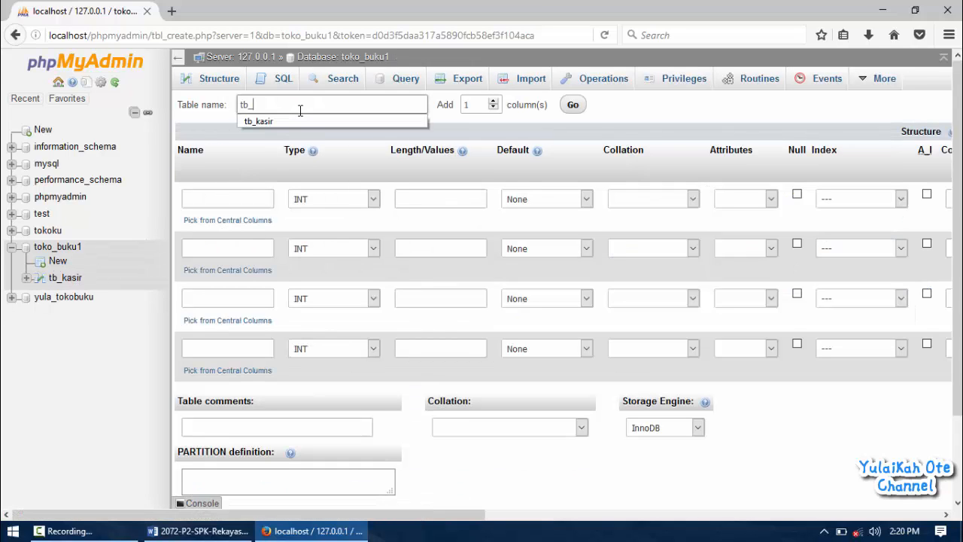
pyautogui.write('_penjualan')
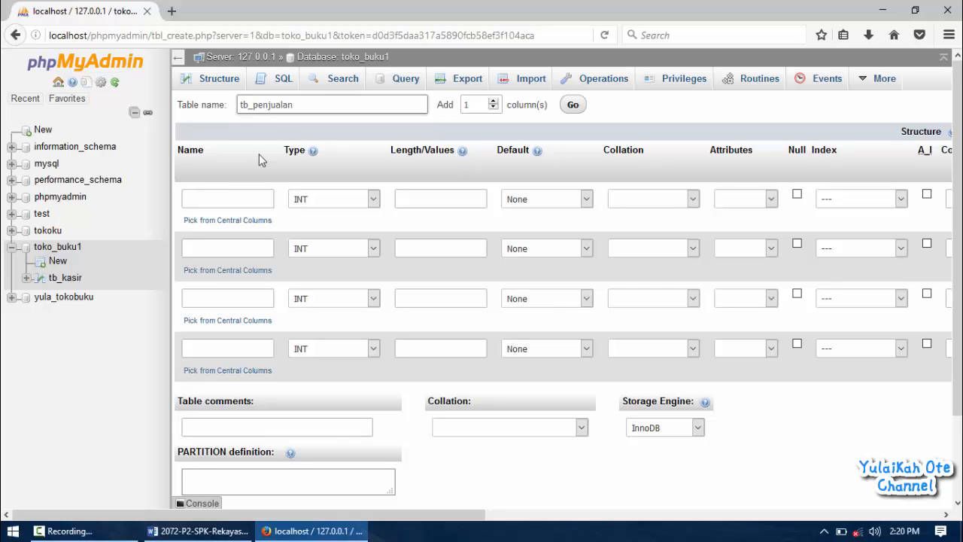
# Check the penjualan entity in the Word diagram and name the first three columns id_penjualan, id_buku and id_kasir in phpMyAdmin.
pyautogui.click(224, 196)
pyautogui.hotkey('alt', 'Tab')
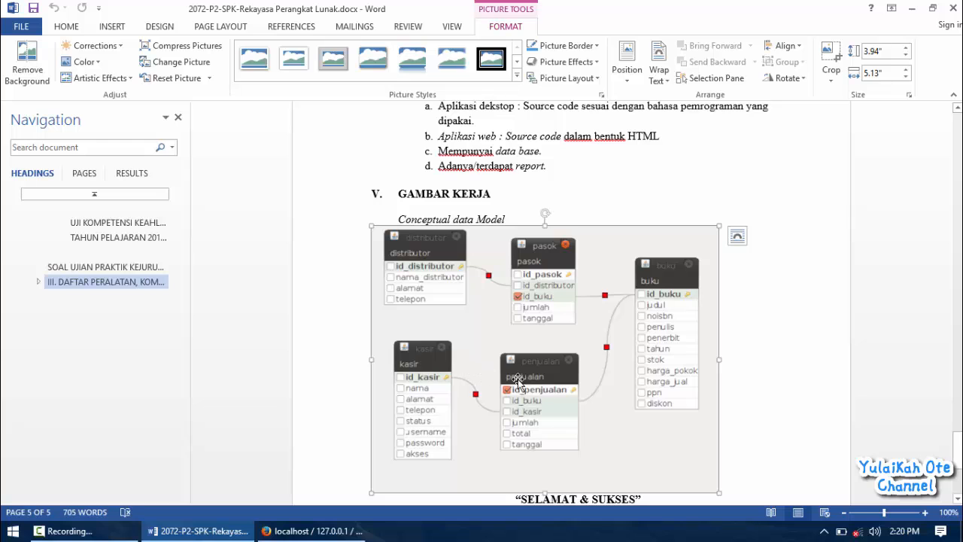
pyautogui.hotkey('alt', 'Tab')
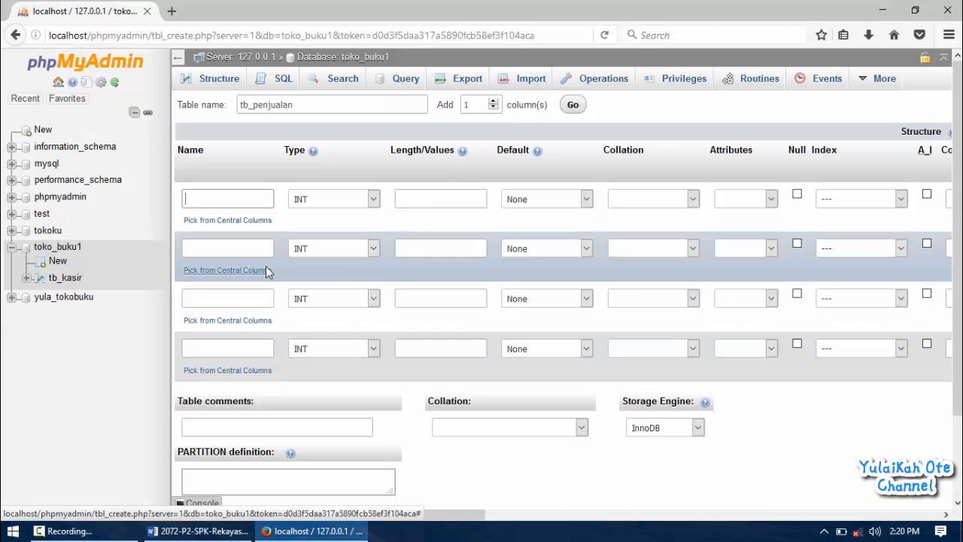
pyautogui.write('id_')
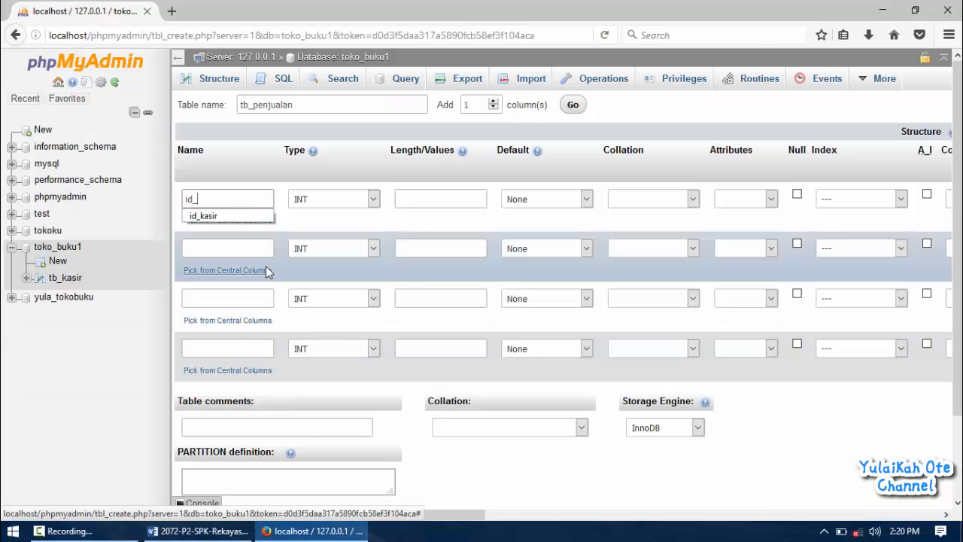
pyautogui.write('penjualan')
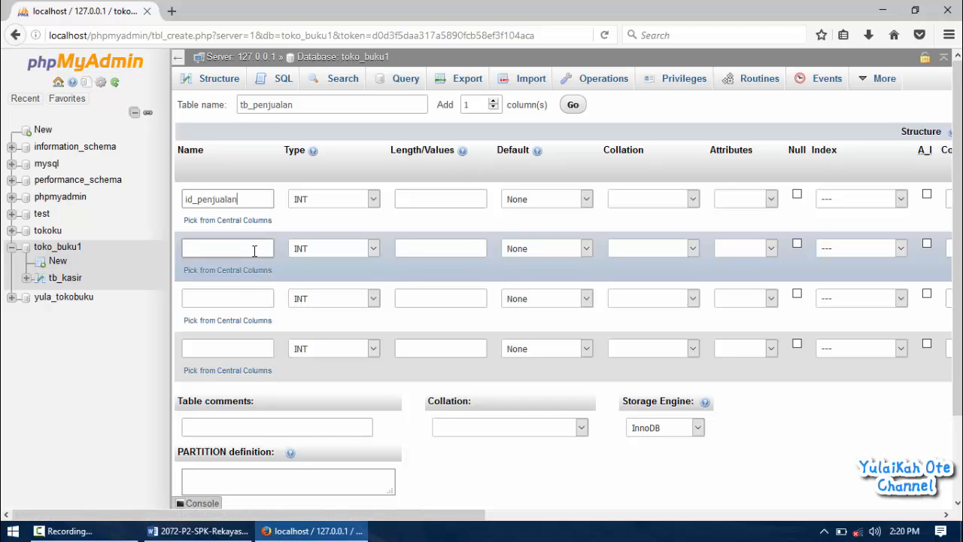
pyautogui.click(255, 251)
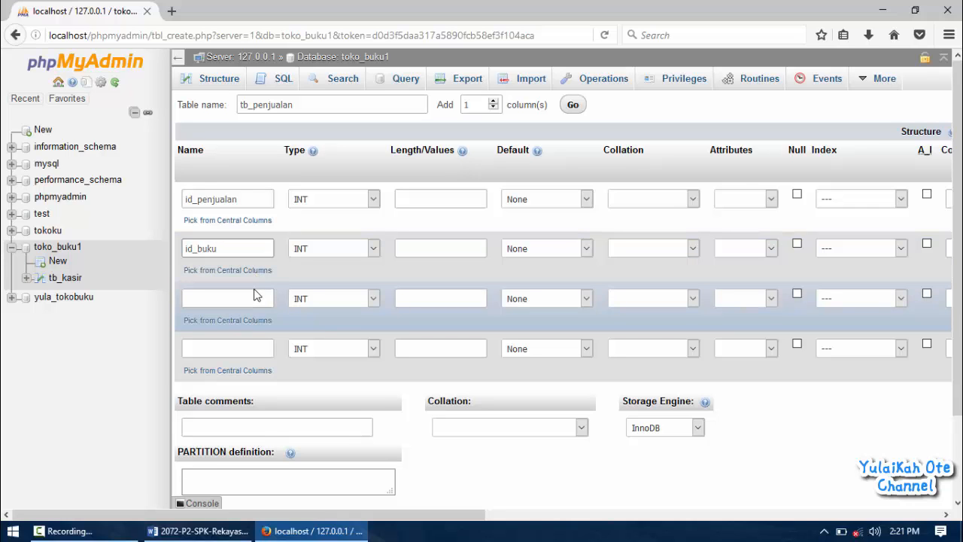
pyautogui.click(256, 294)
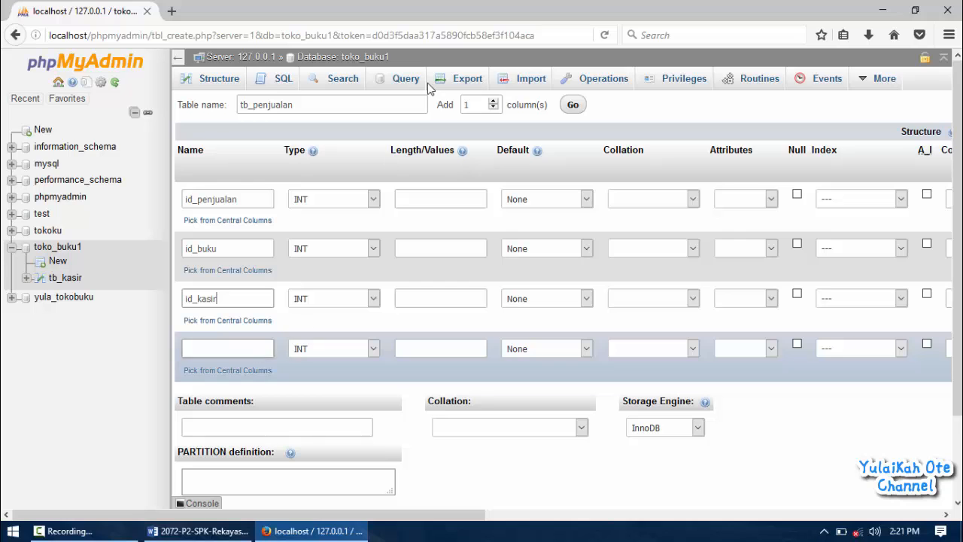
# Check the penjualan fields in the Word diagram and add 2 more column rows to the tb_penjualan table.
pyautogui.doubleClick(466, 105)
pyautogui.write('4')
pyautogui.hotkey('alt', 'Tab')
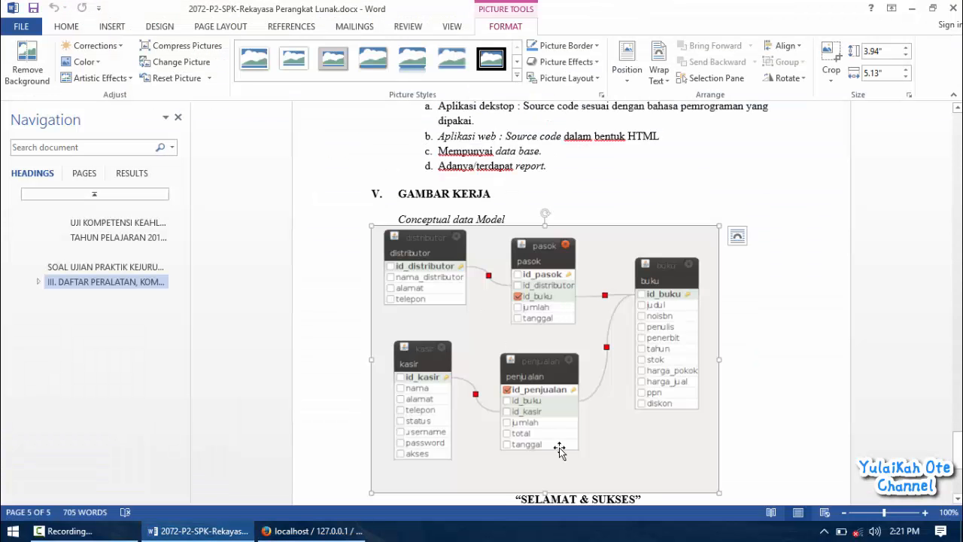
pyautogui.hotkey('alt', 'Tab')
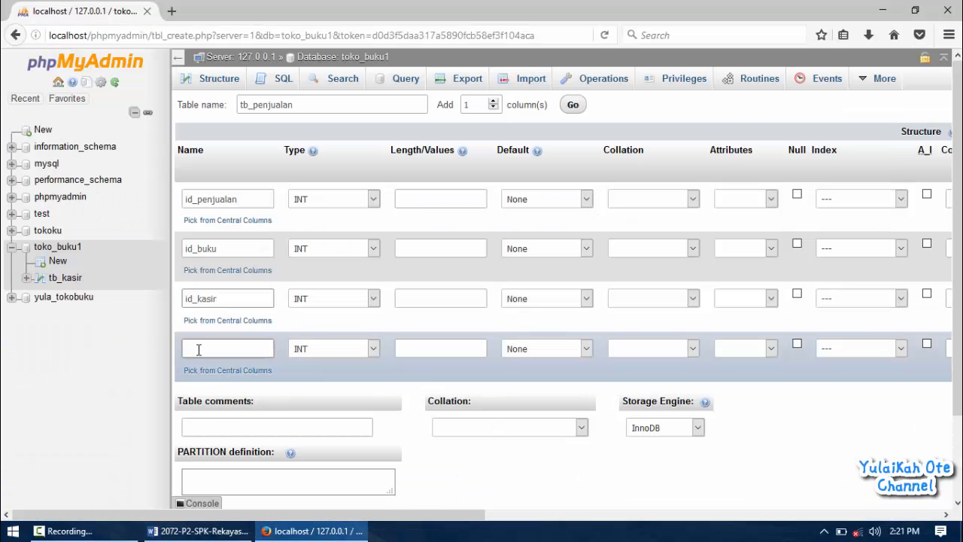
pyautogui.doubleClick(475, 103)
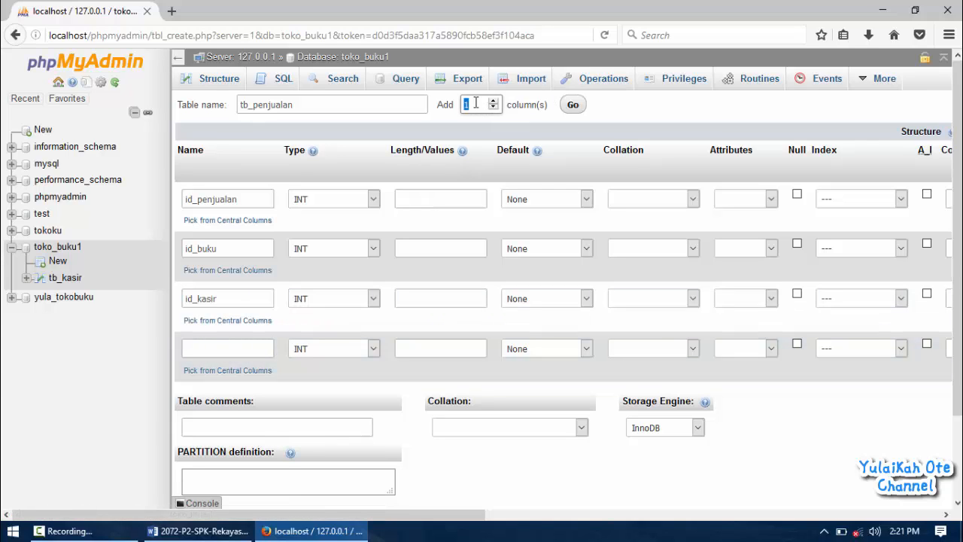
pyautogui.write('2')
pyautogui.click(573, 105)
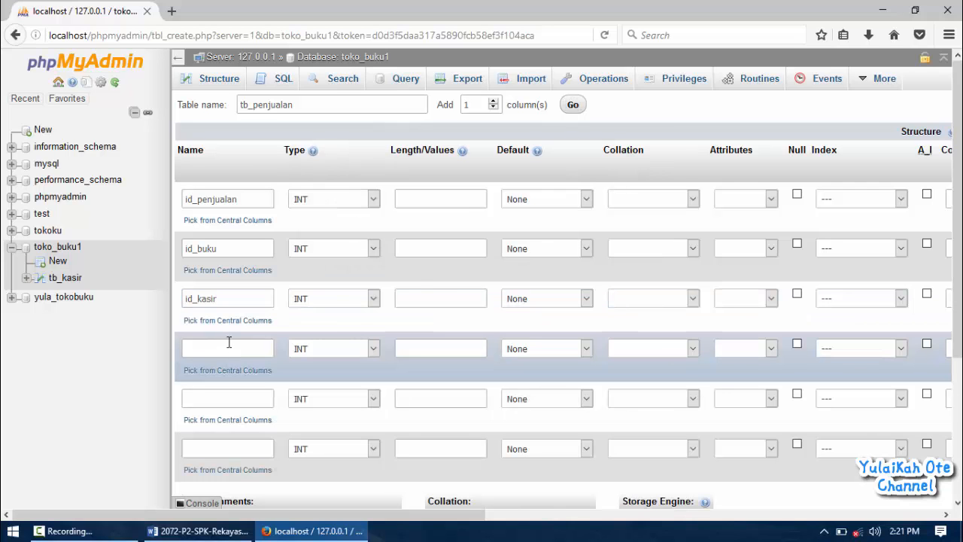
# Name the remaining columns jumlah, total and tanggal as in the Word diagram, and set the type of tanggal to DATE.
pyautogui.click(229, 344)
pyautogui.hotkey('alt', 'Tab')
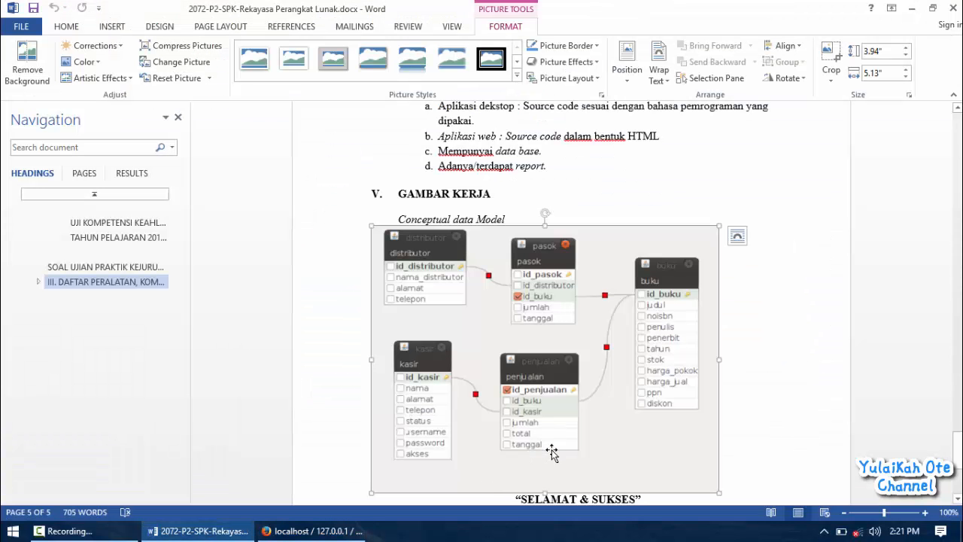
pyautogui.hotkey('alt', 'Tab')
pyautogui.write('jum')
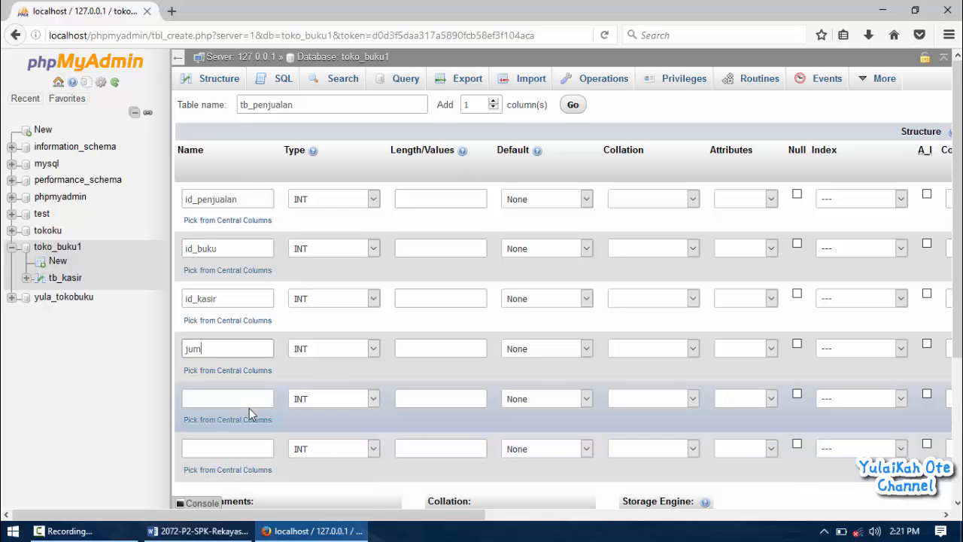
pyautogui.write('lah')
pyautogui.click(225, 393)
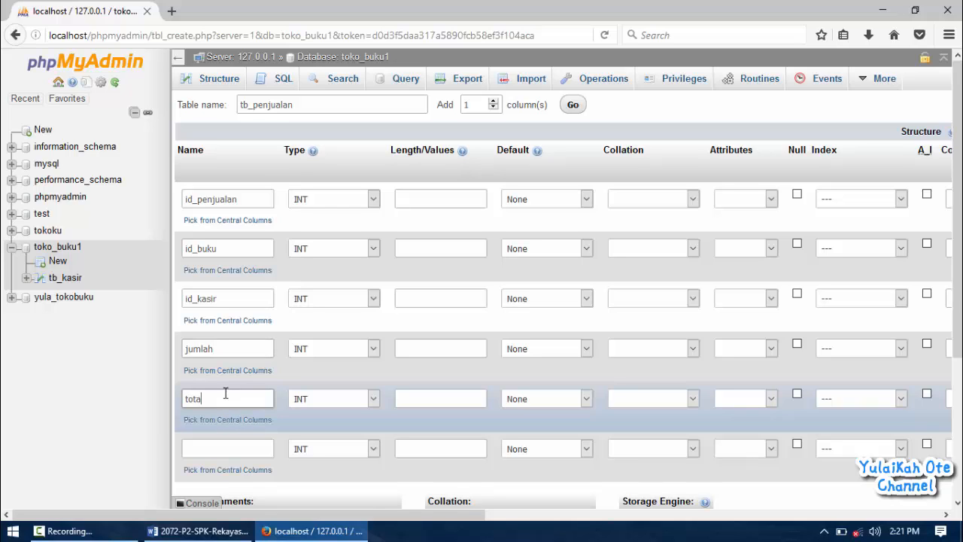
pyautogui.click(218, 447)
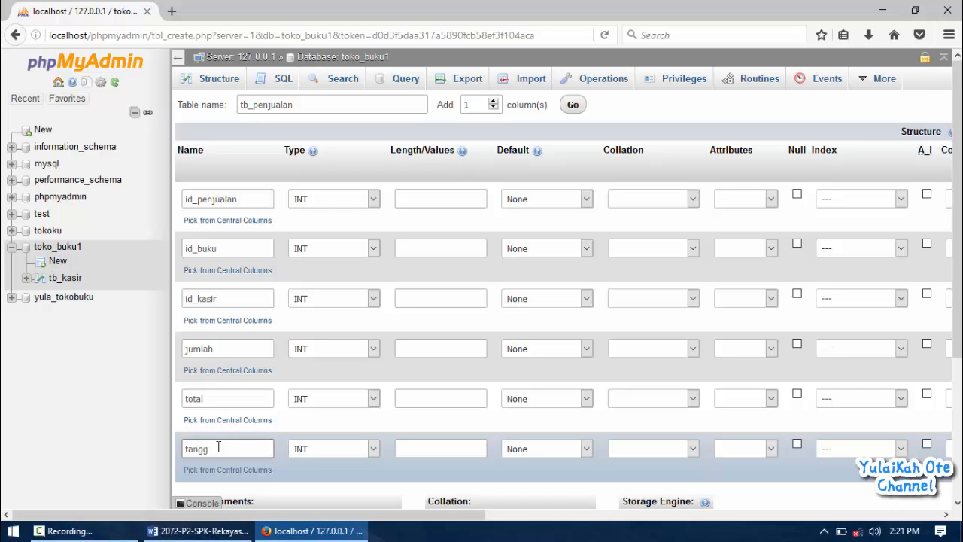
pyautogui.click(292, 449)
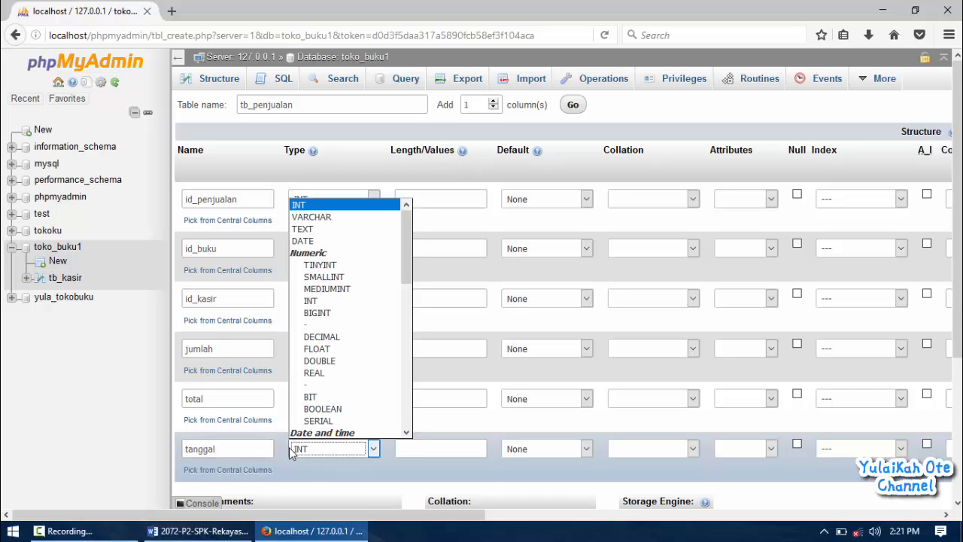
pyautogui.click(316, 241)
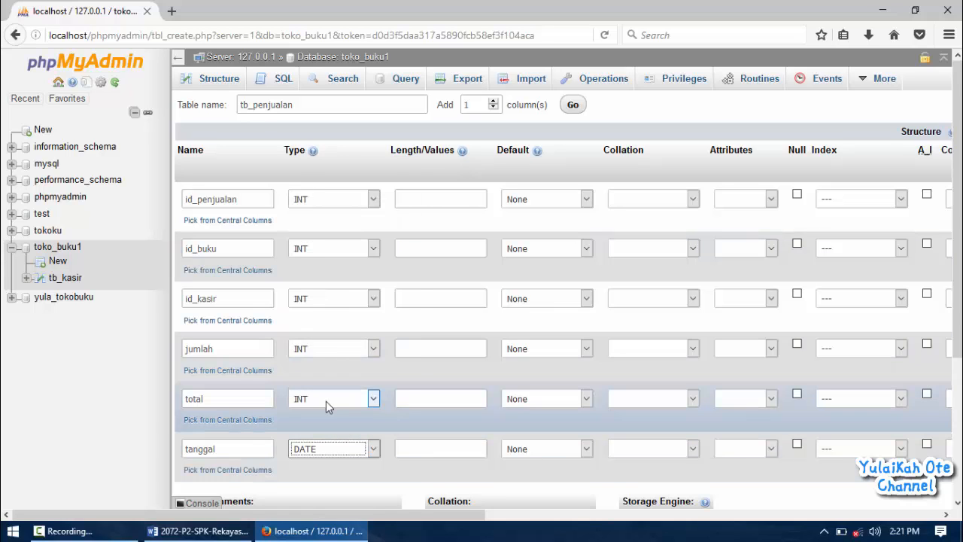
# Set the total and jumlah columns to INT with length 11 each.
pyautogui.click(326, 401)
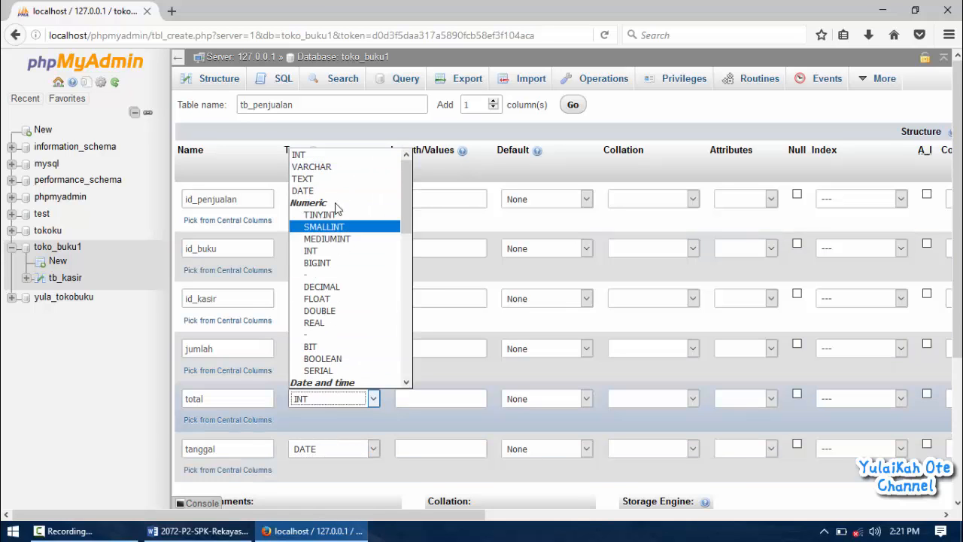
pyautogui.click(336, 160)
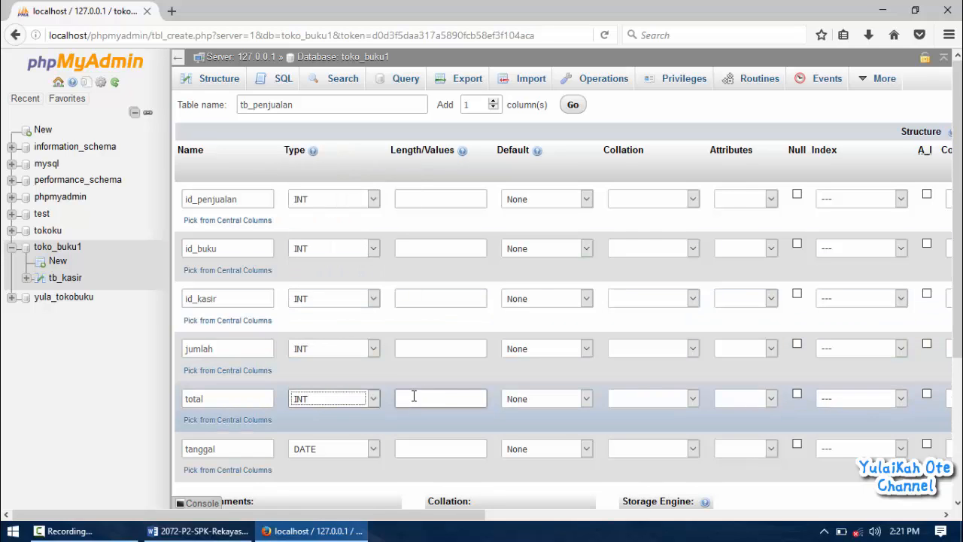
pyautogui.click(414, 395)
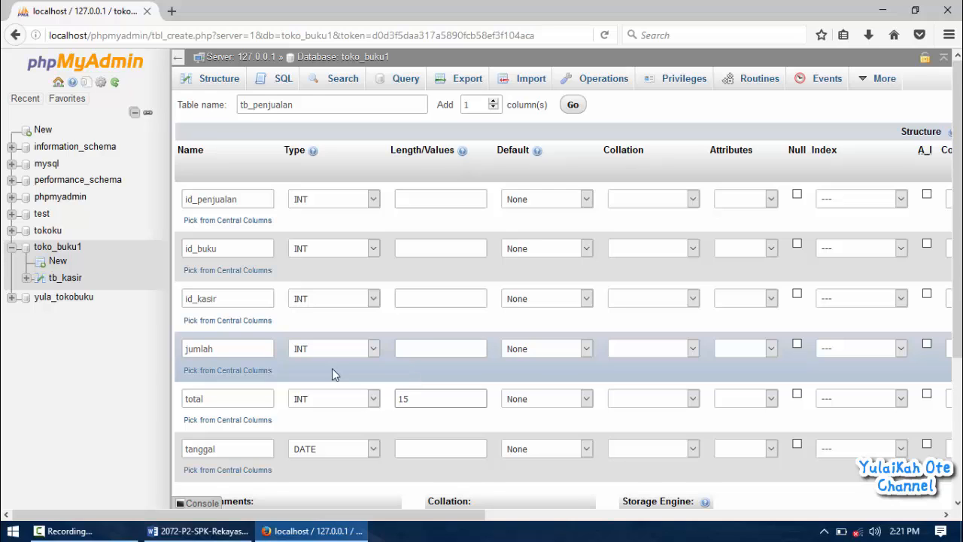
pyautogui.click(356, 354)
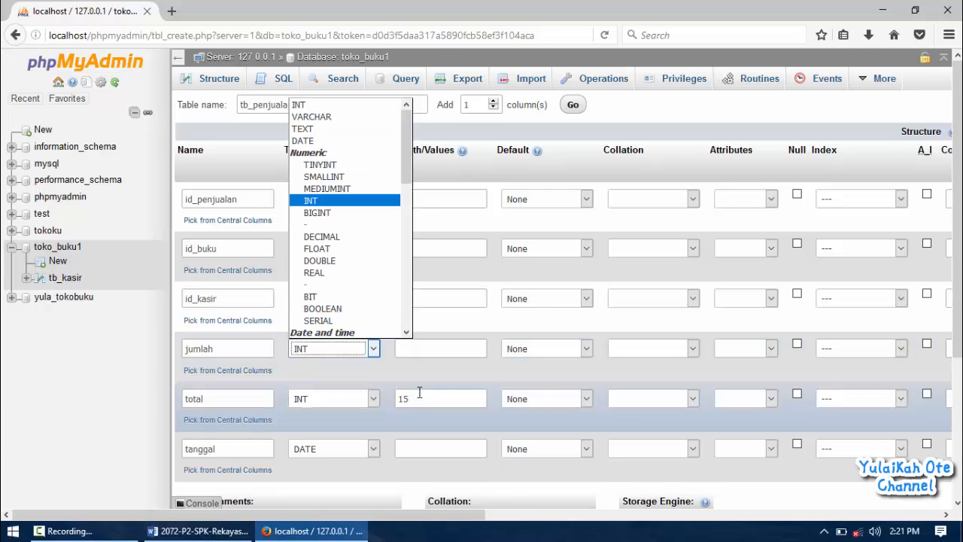
pyautogui.click(423, 396)
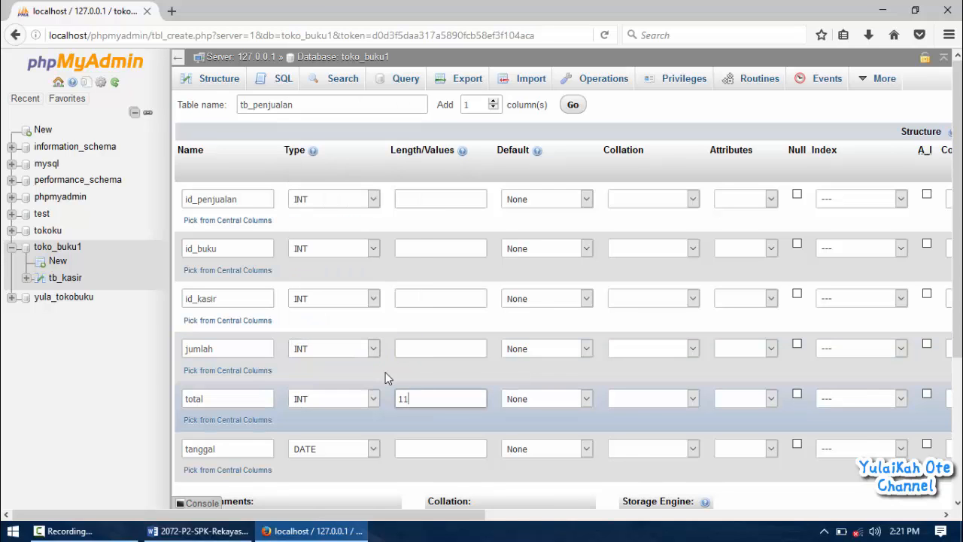
pyautogui.click(369, 349)
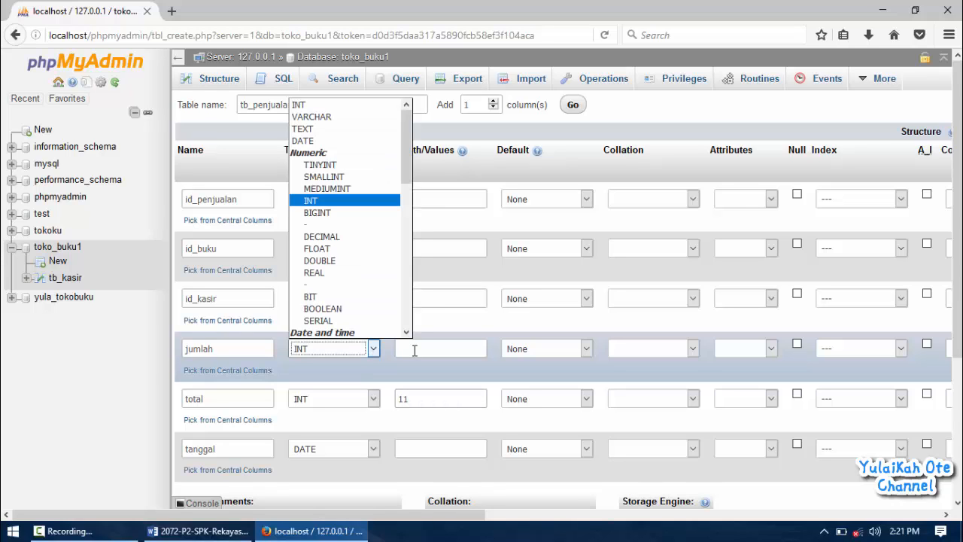
pyautogui.click(415, 349)
pyautogui.write('11')
# Set the id_kasir column to INT with length 11 and add an INDEX on it.
pyautogui.click(372, 301)
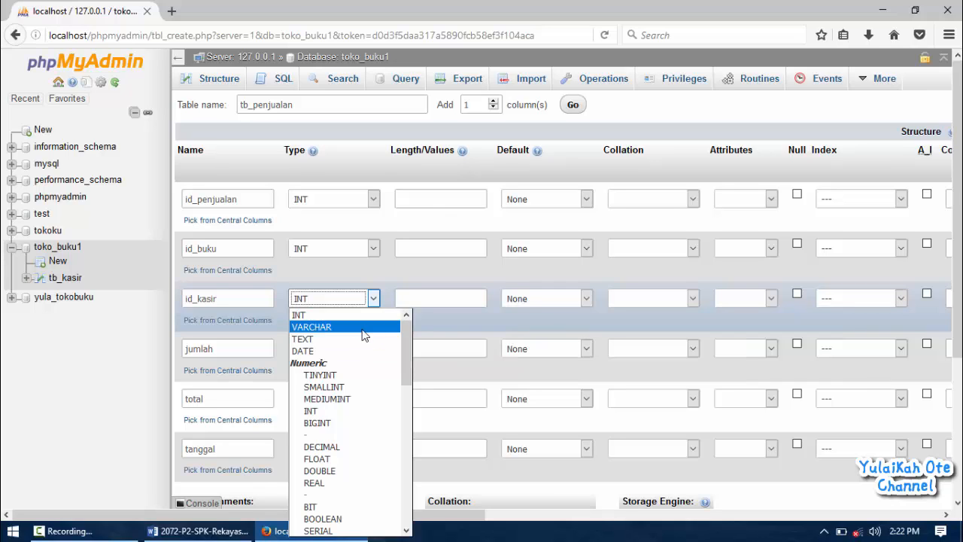
pyautogui.click(369, 315)
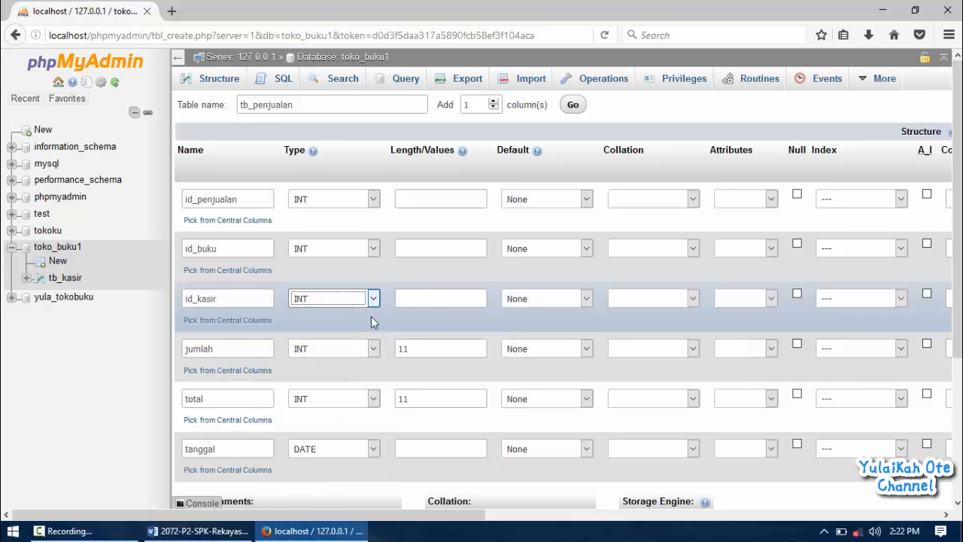
pyautogui.click(414, 301)
pyautogui.write('11')
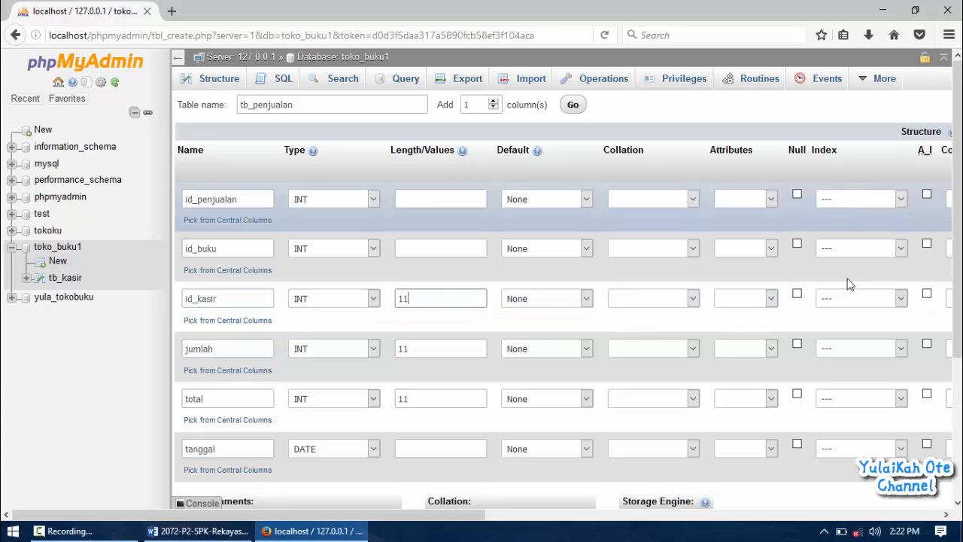
pyautogui.click(855, 299)
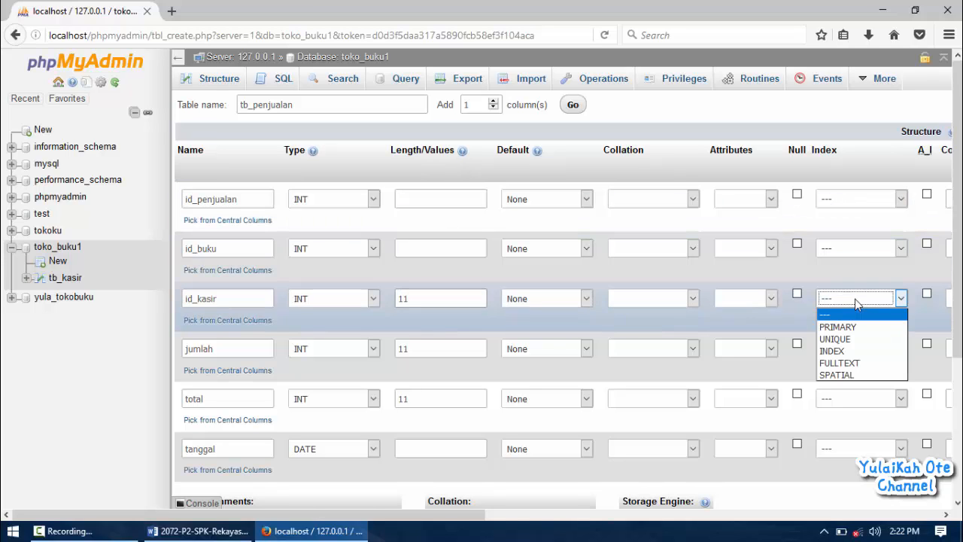
pyautogui.click(851, 355)
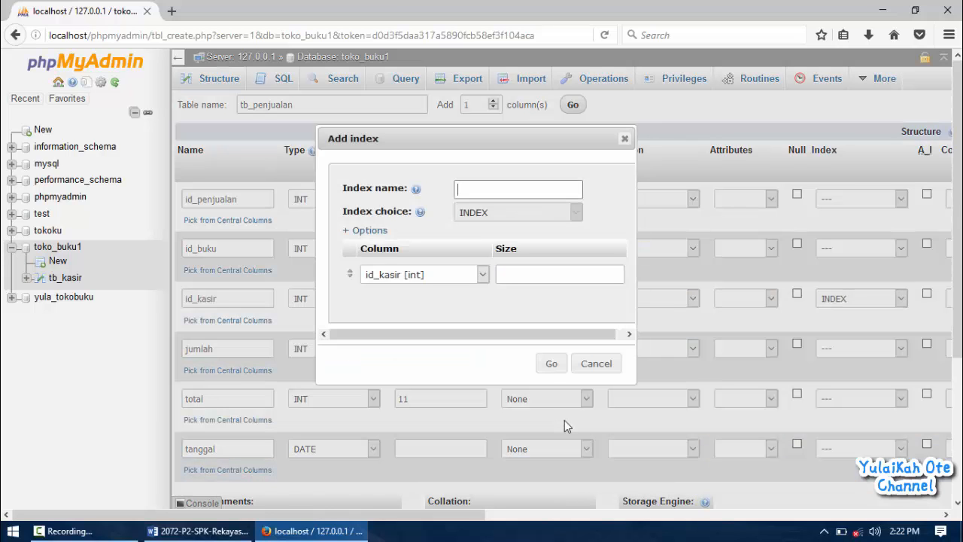
pyautogui.click(548, 363)
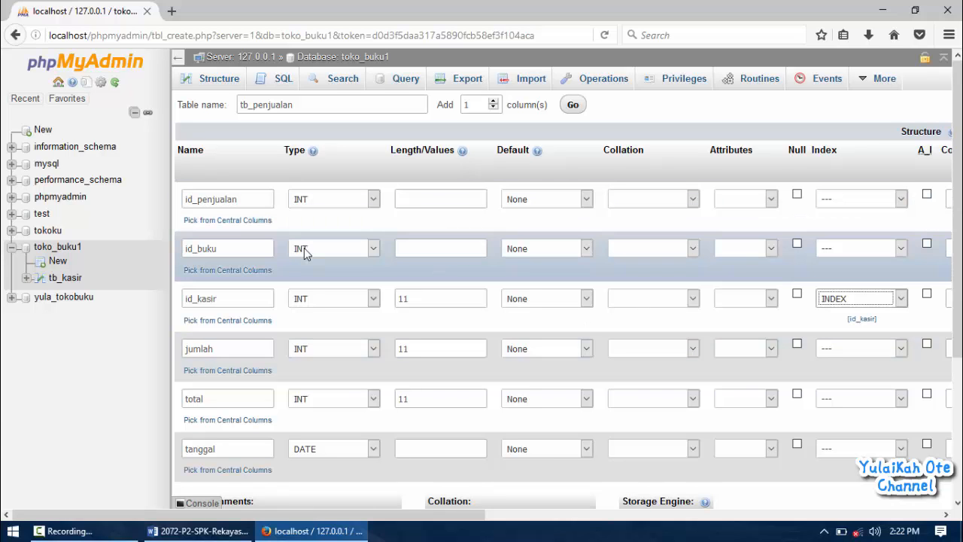
# Check the relations in the Word data model and add a single-column INDEX on the id_buku column in phpMyAdmin.
pyautogui.hotkey('alt', 'Tab')
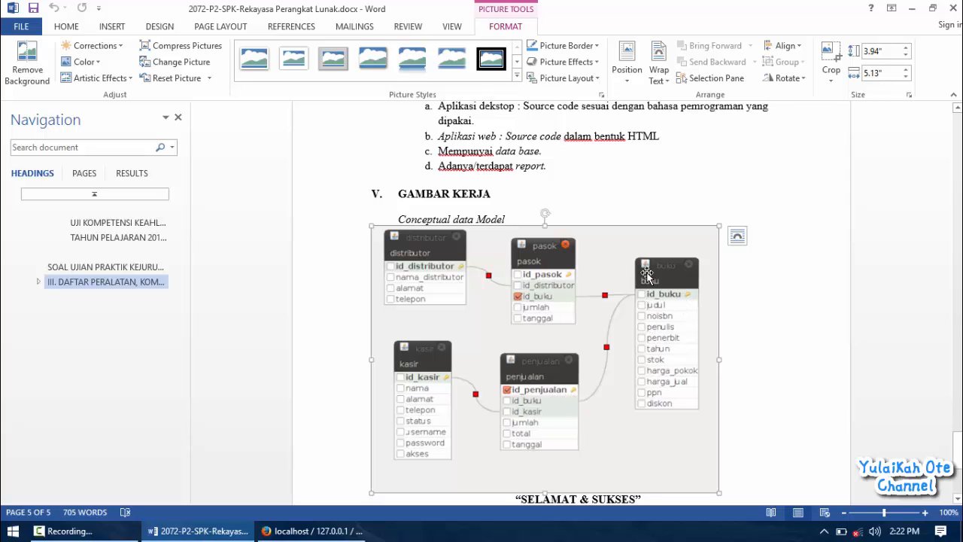
pyautogui.hotkey('alt', 'Tab')
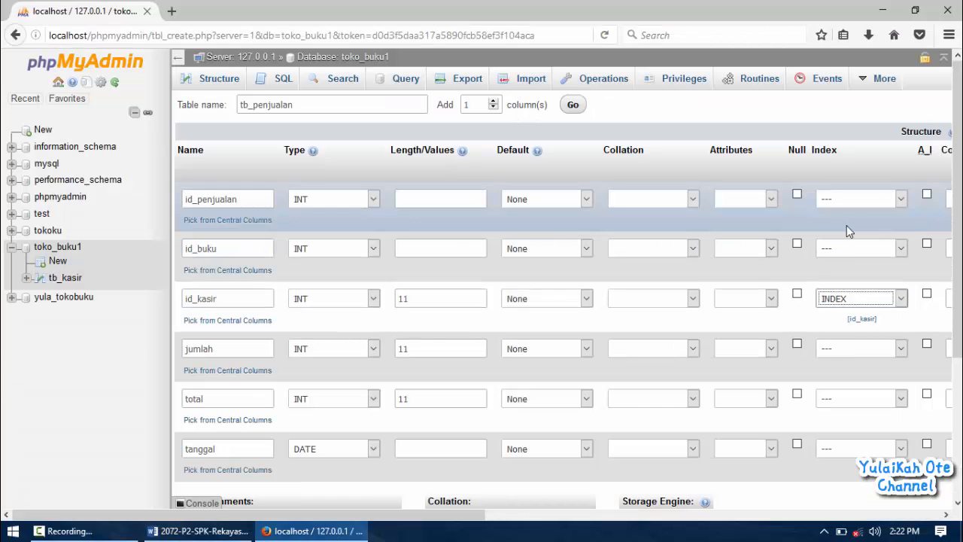
pyautogui.click(854, 248)
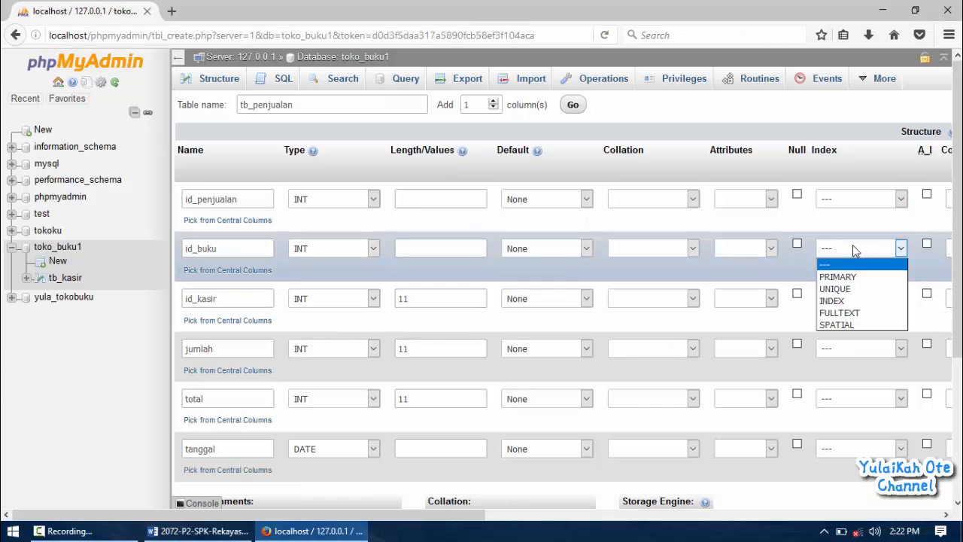
pyautogui.click(854, 302)
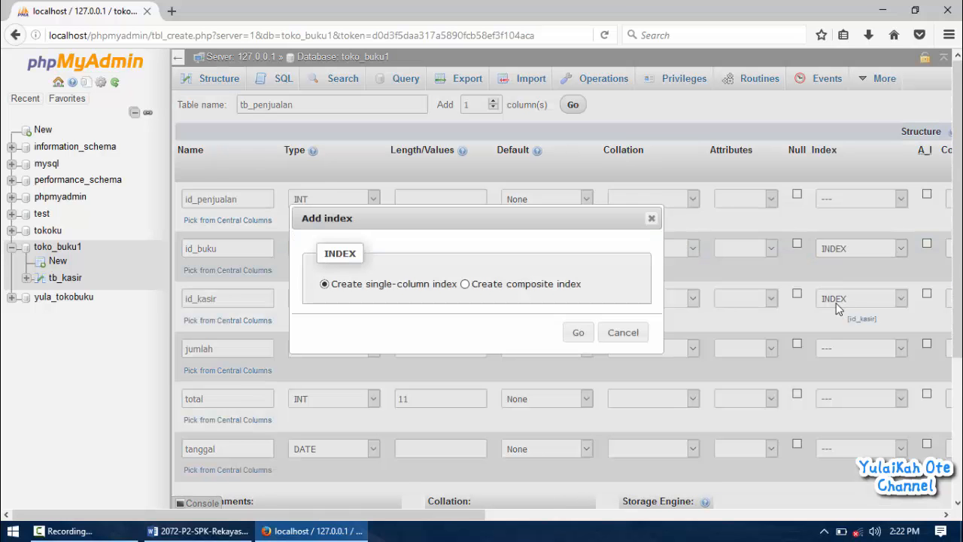
pyautogui.click(578, 332)
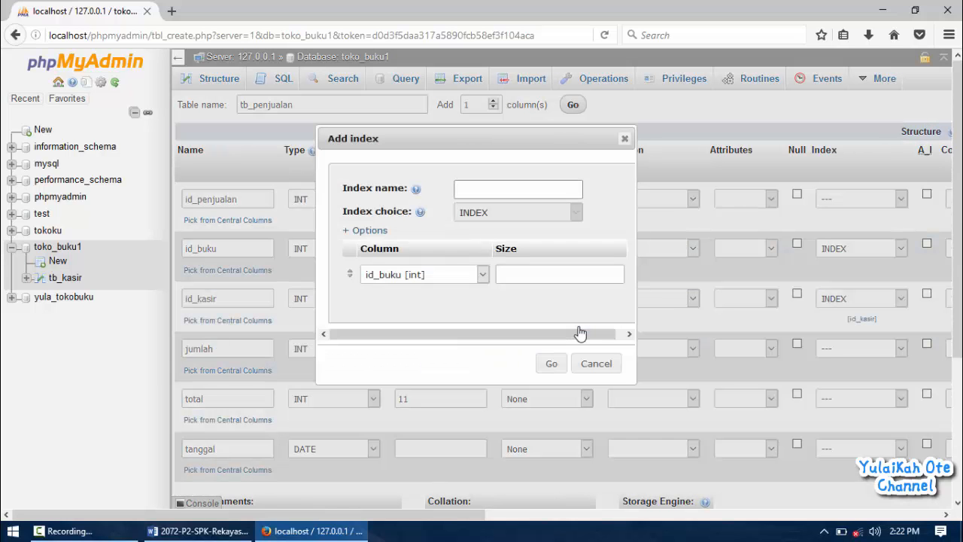
pyautogui.click(554, 366)
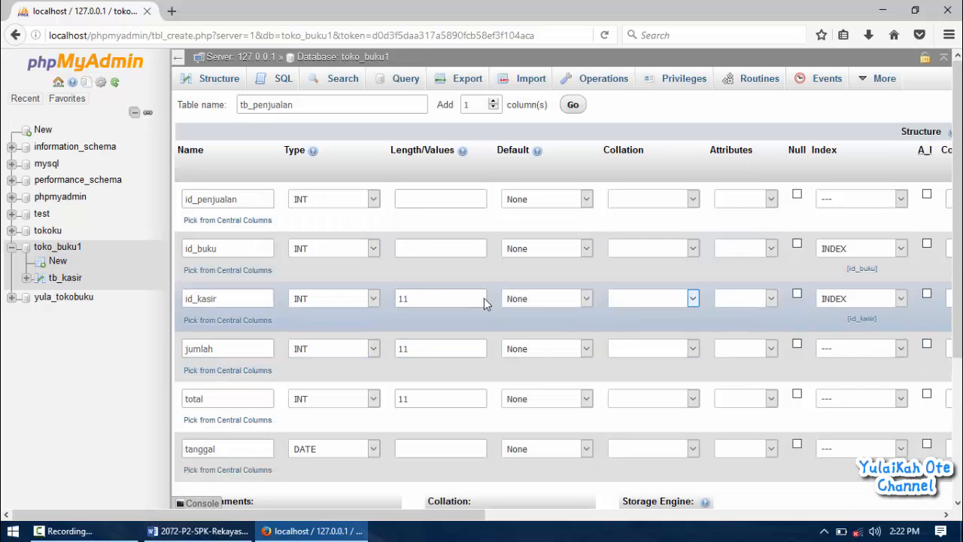
# Make id_penjualan the PRIMARY key of tb_penjualan and turn on auto-increment for it.
pyautogui.click(863, 202)
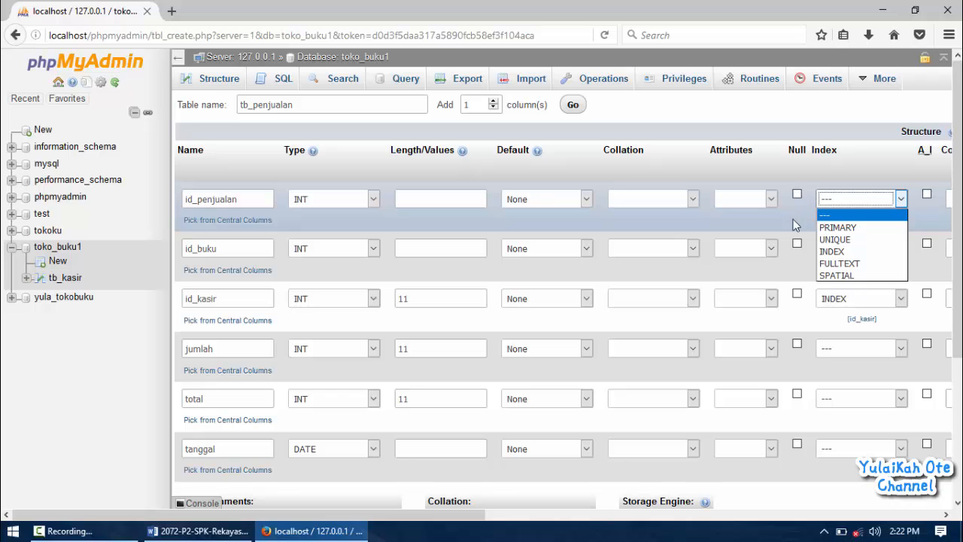
pyautogui.click(847, 227)
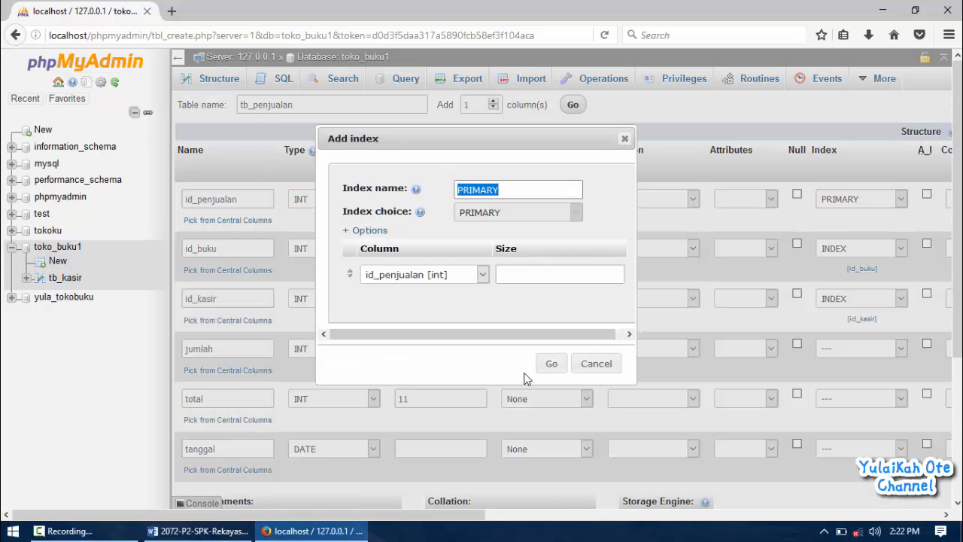
pyautogui.click(550, 365)
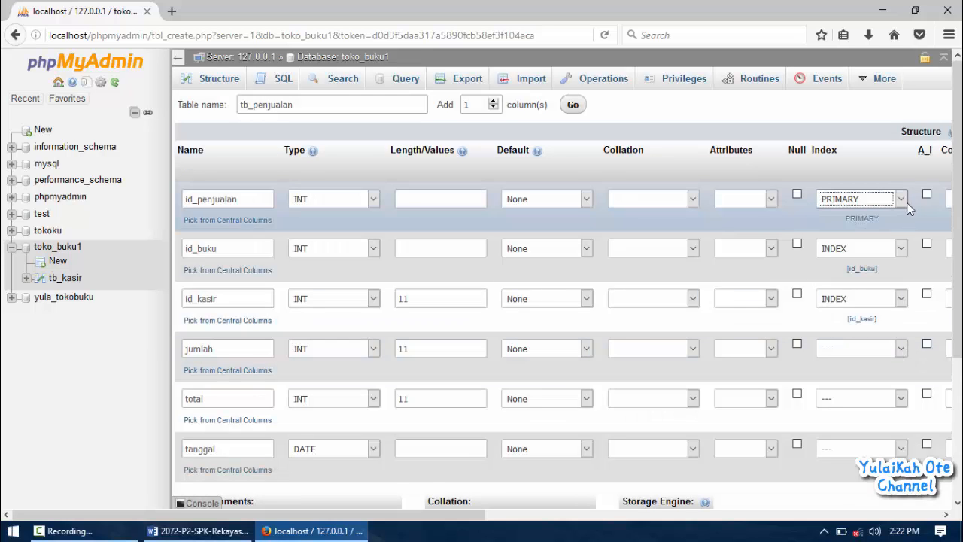
pyautogui.click(926, 194)
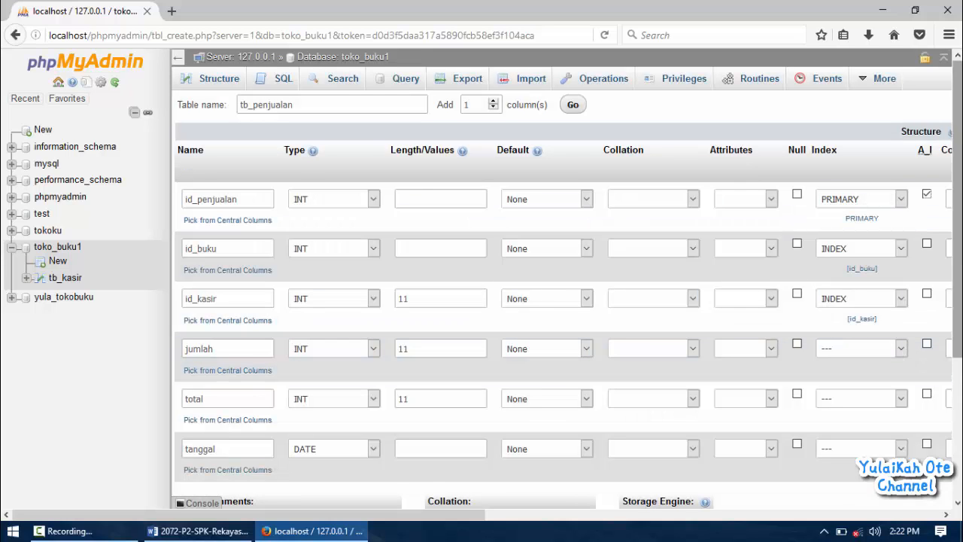
# Set the length of the id_buku and id_penjualan columns to 11 and save the tb_penjualan table.
pyautogui.moveTo(958, 197)
pyautogui.mouseDown()
pyautogui.moveTo(957, 305)
pyautogui.moveTo(957, 210)
pyautogui.mouseUp()
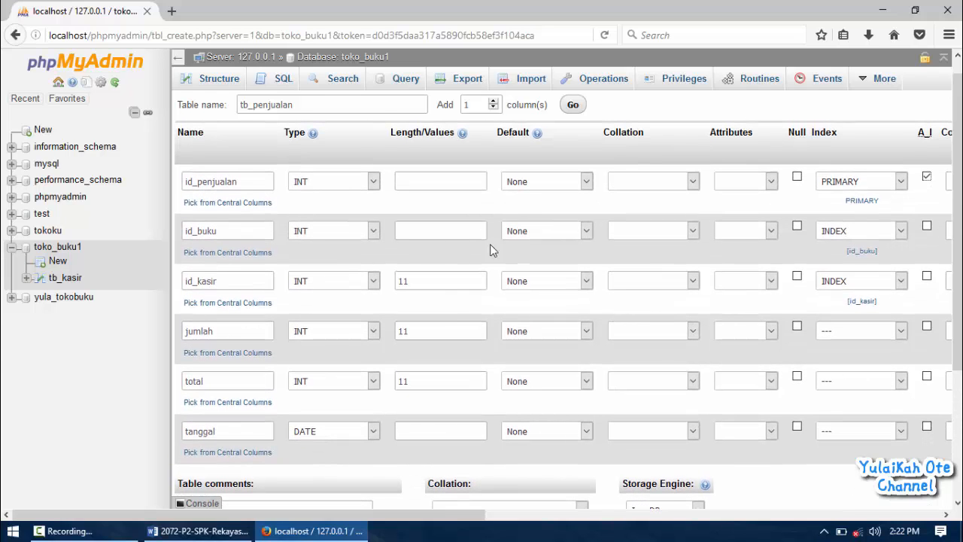
pyautogui.click(419, 233)
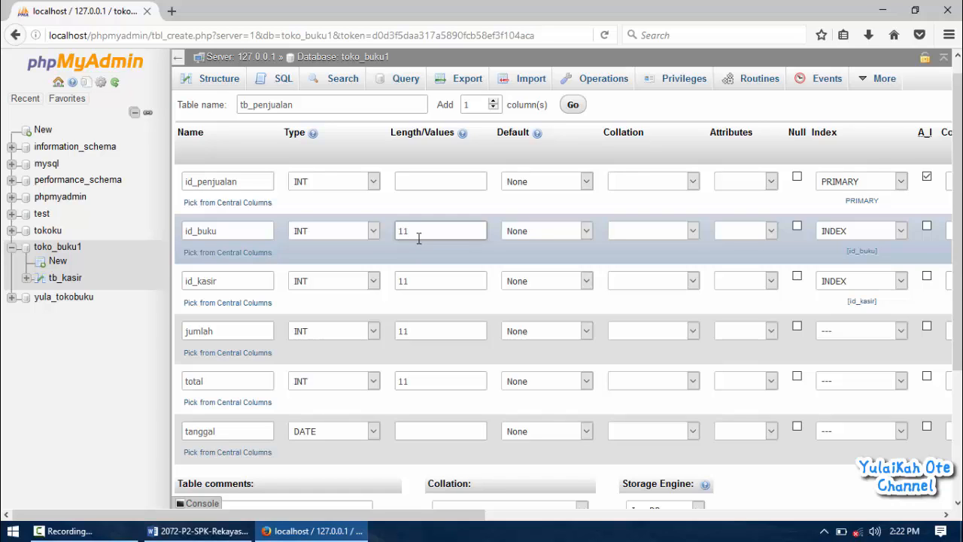
pyautogui.click(421, 185)
pyautogui.write('11')
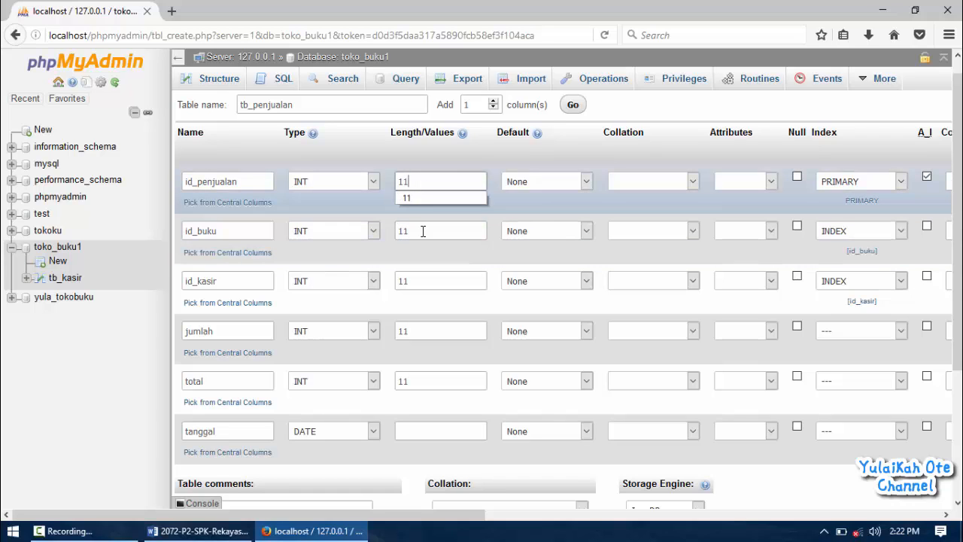
pyautogui.moveTo(959, 242); pyautogui.dragTo(959, 367)
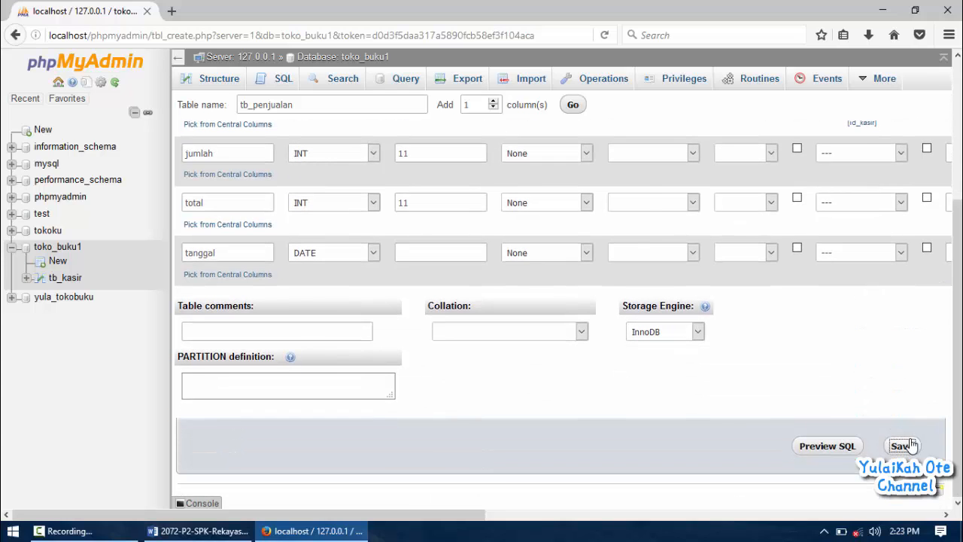
pyautogui.click(907, 445)
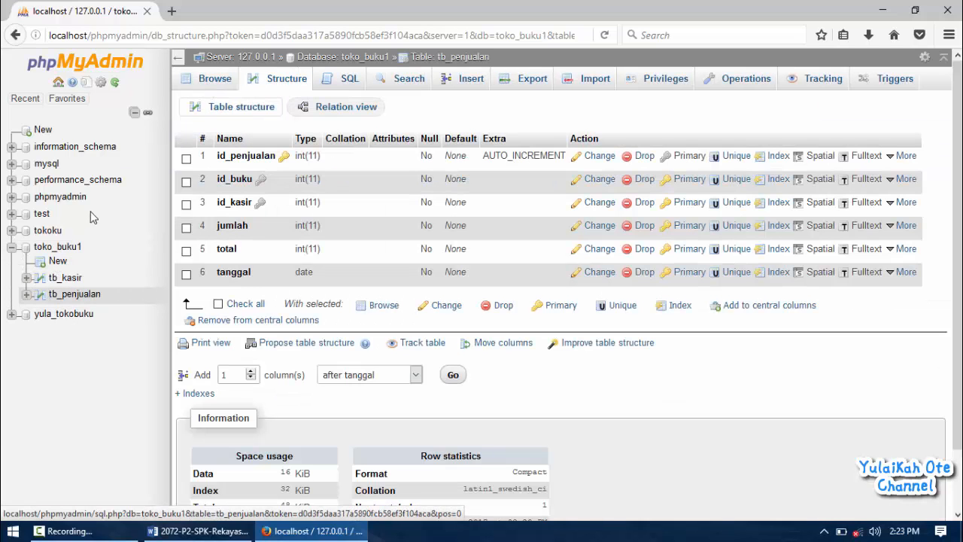
# Start a new table named tb_buku in toko_buku1 and add 5 extra columns to its definition.
pyautogui.click(58, 262)
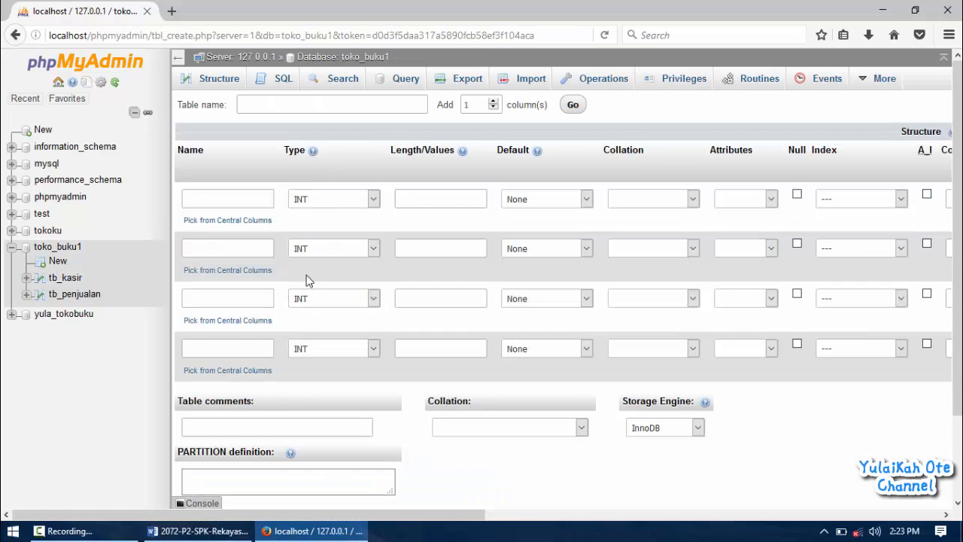
pyautogui.click(197, 531)
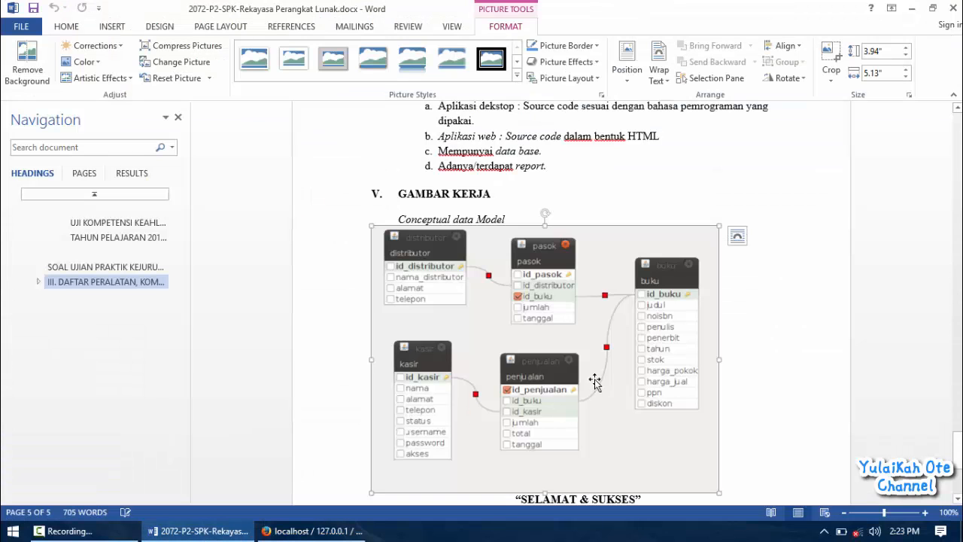
pyautogui.hotkey('alt', 'Tab')
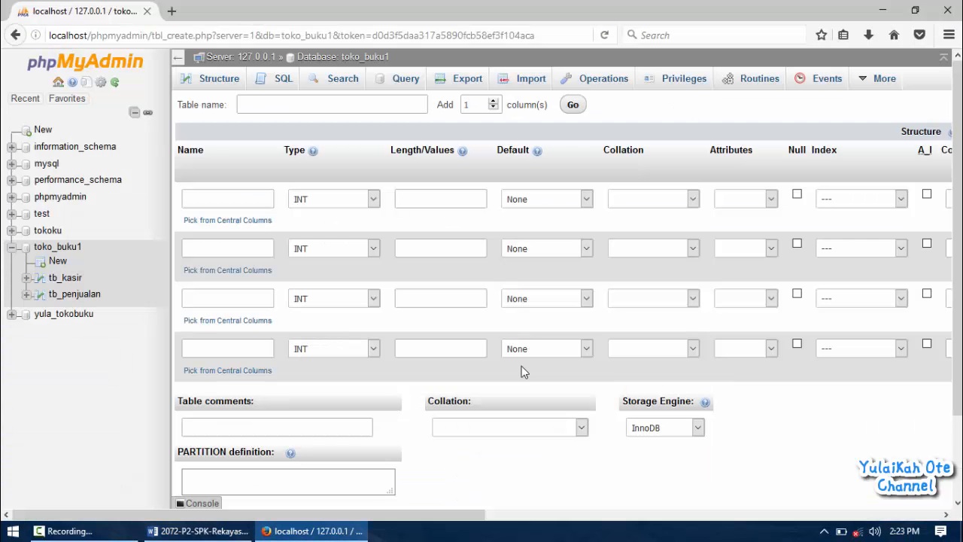
pyautogui.click(294, 107)
pyautogui.write('tb_buku')
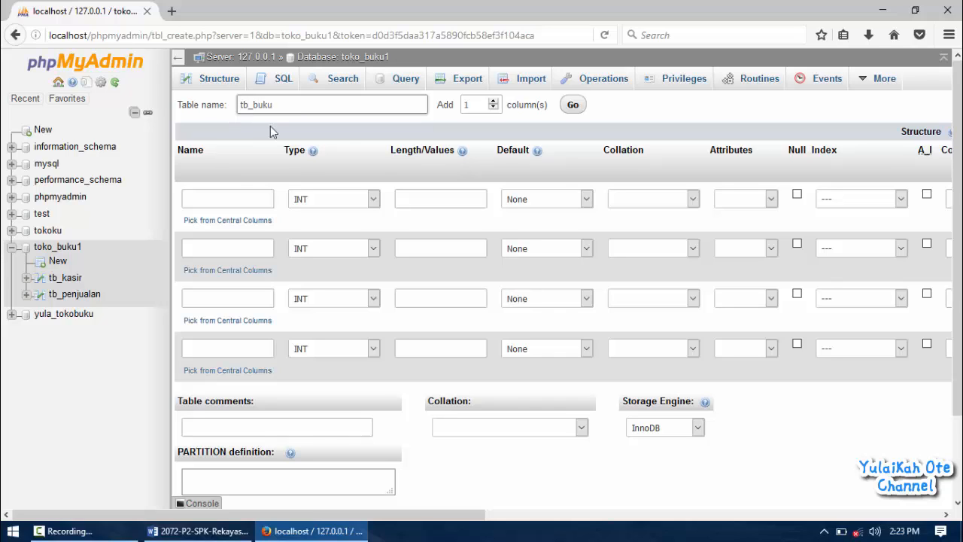
pyautogui.click(221, 202)
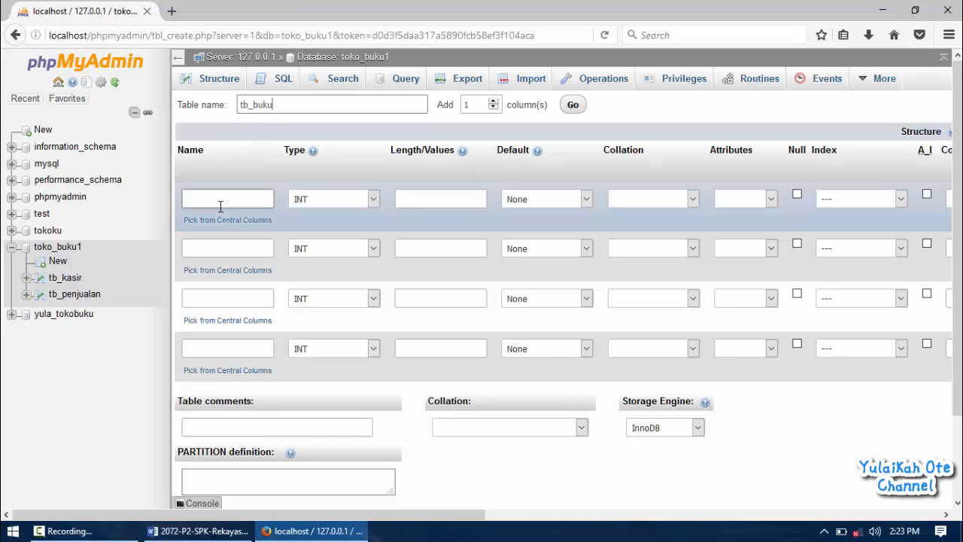
pyautogui.doubleClick(474, 106)
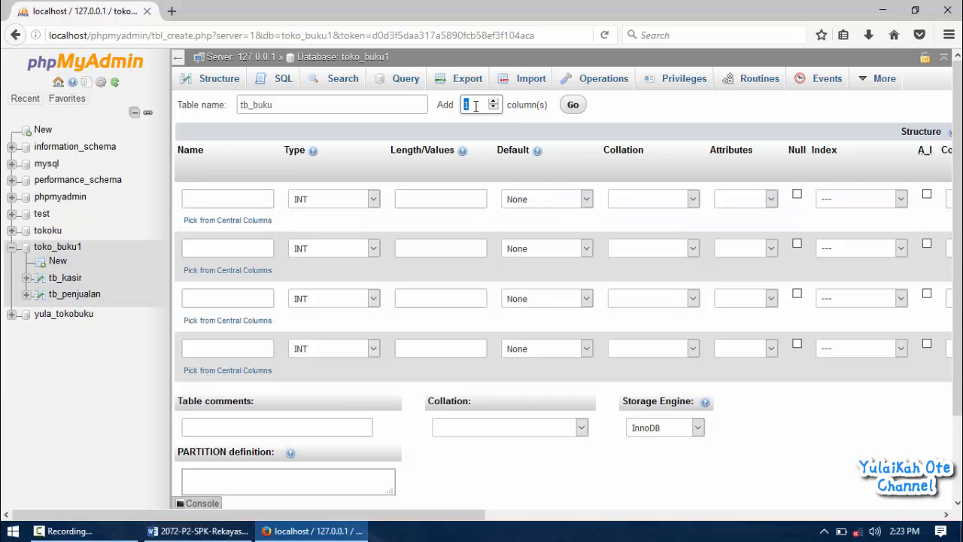
pyautogui.click(573, 107)
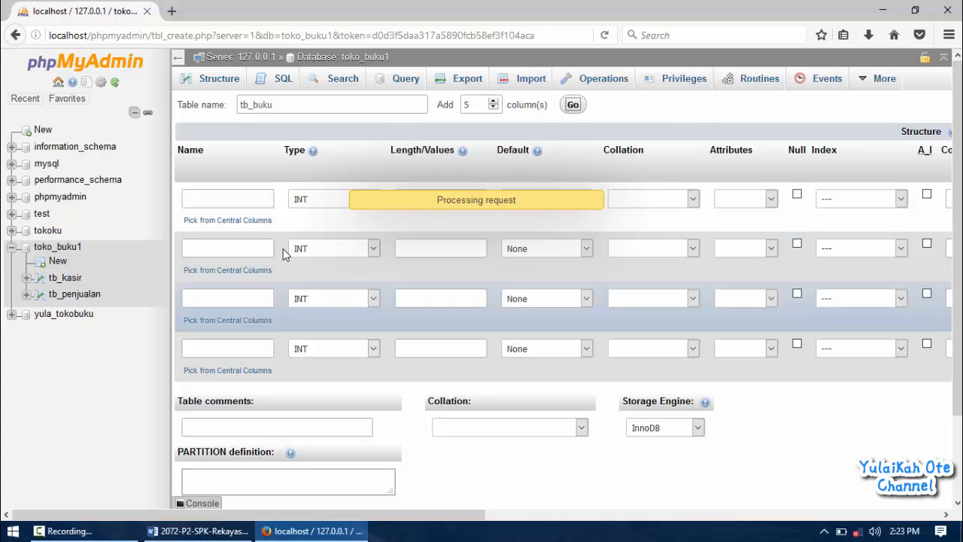
# Name the first four columns id_buku, judul, noisbn and penulis, following the buku entity in the Word diagram.
pyautogui.click(231, 201)
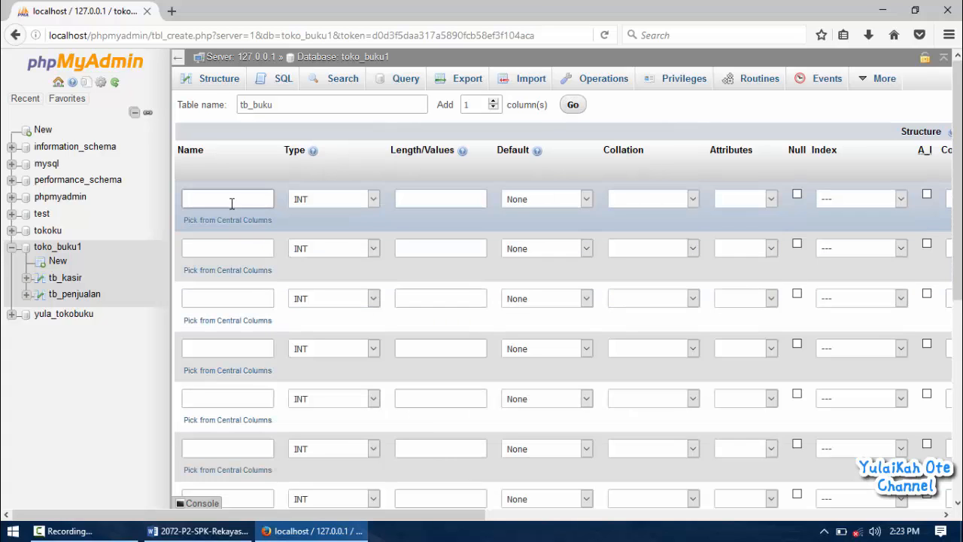
pyautogui.hotkey('alt', 'Tab')
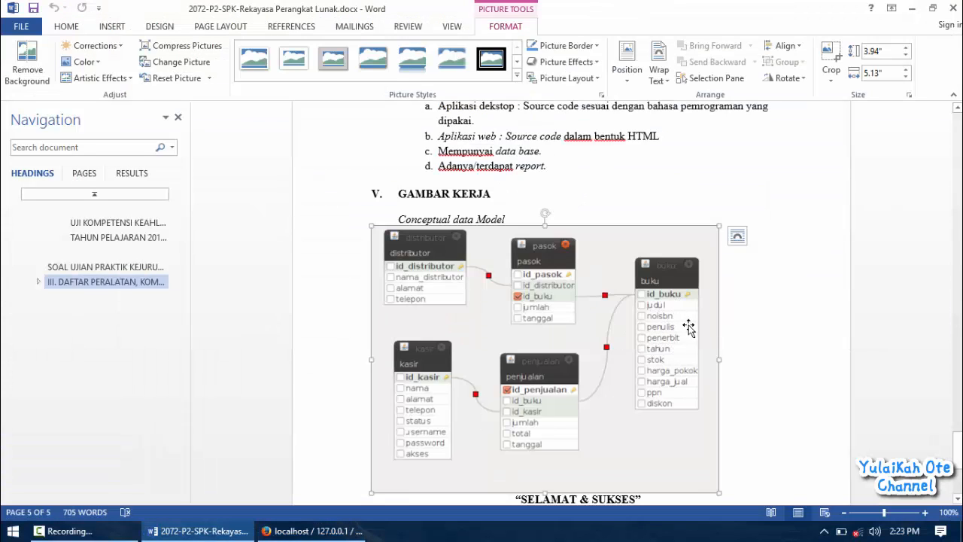
pyautogui.hotkey('alt', 'Tab')
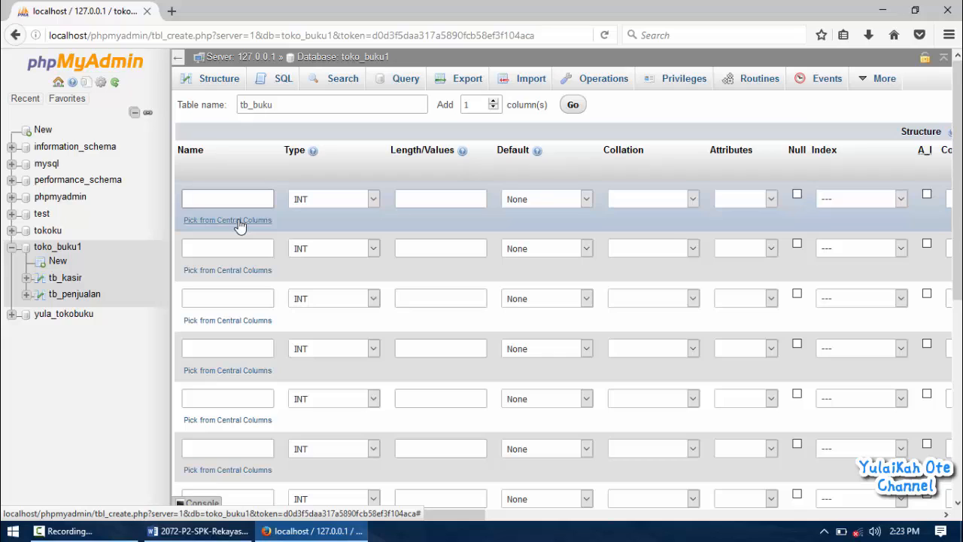
pyautogui.write('id_')
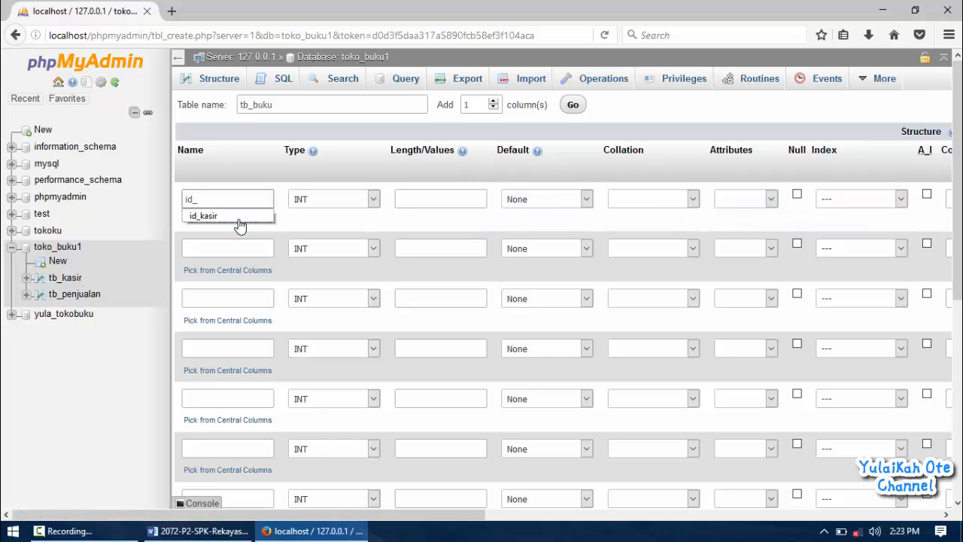
pyautogui.write('buku')
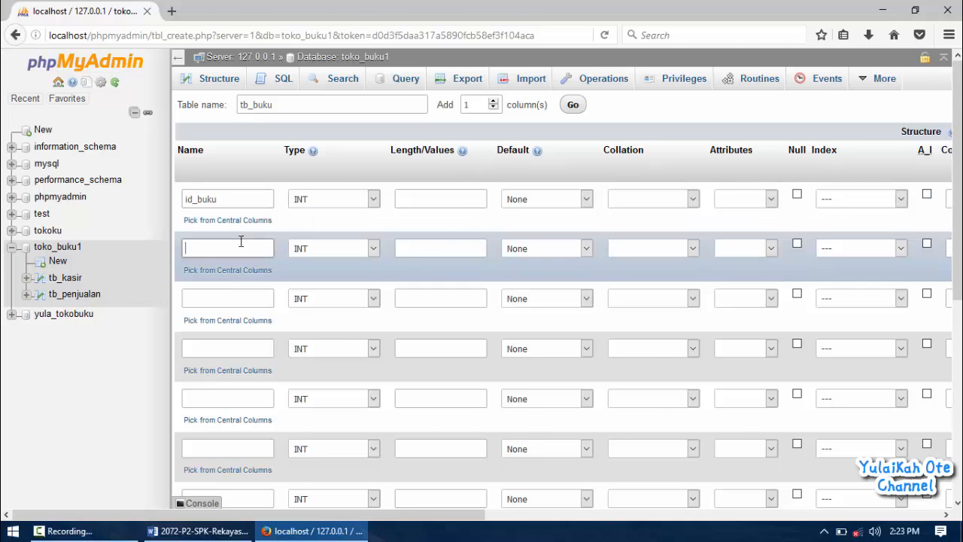
pyautogui.hotkey('alt', 'Tab')
pyautogui.hotkey('alt', 'Tab')
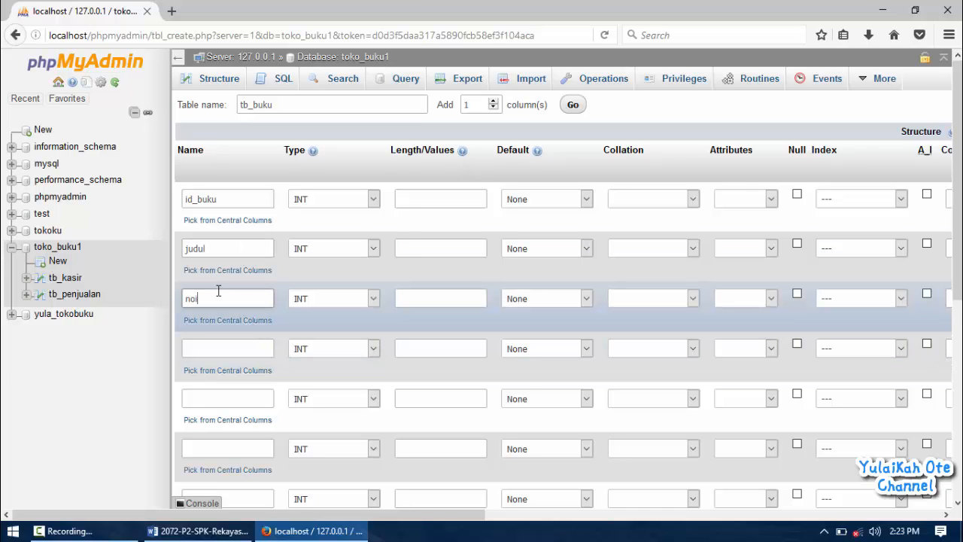
pyautogui.click(217, 347)
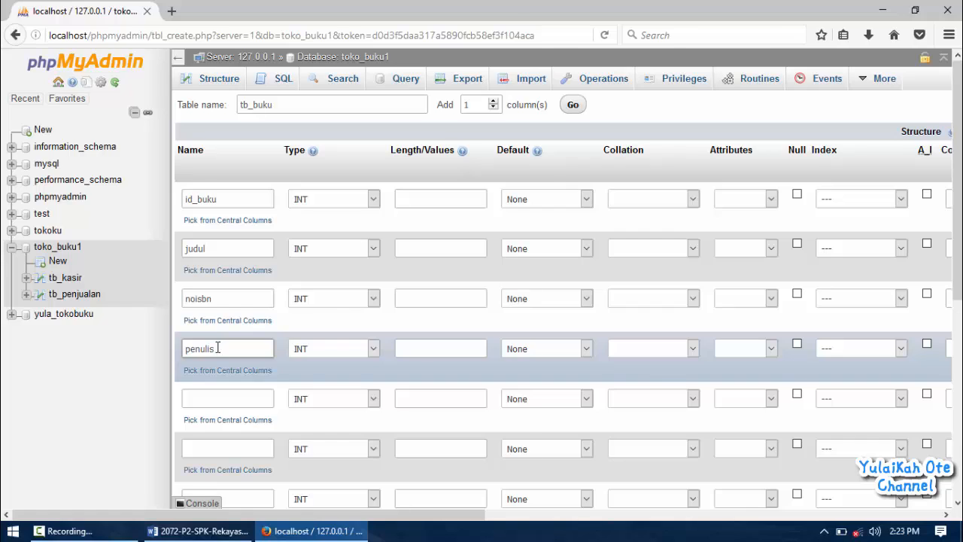
# Check the buku entity in the Word diagram and name the fifth and sixth columns penerbit and tahun in phpMyAdmin.
pyautogui.hotkey('alt', 'Tab')
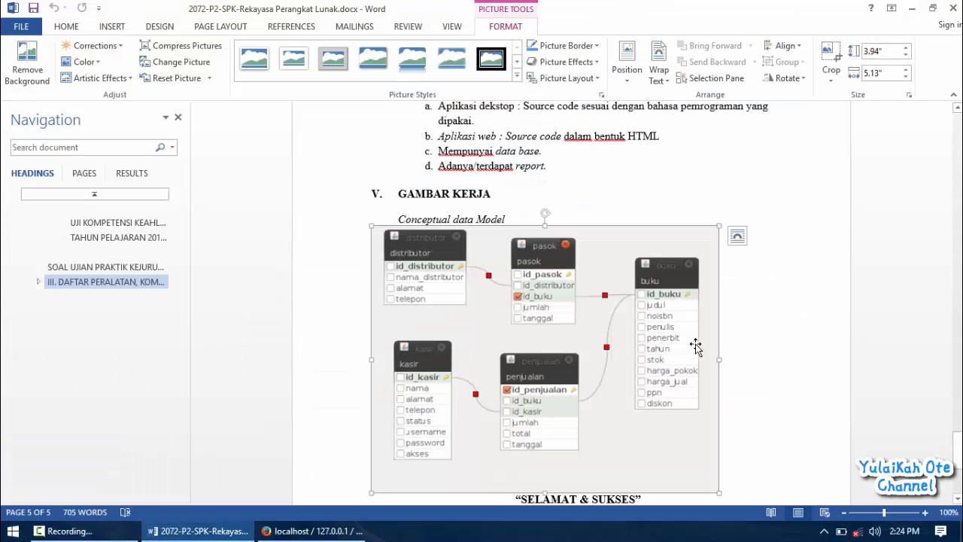
pyautogui.hotkey('alt', 'Tab')
pyautogui.click(255, 398)
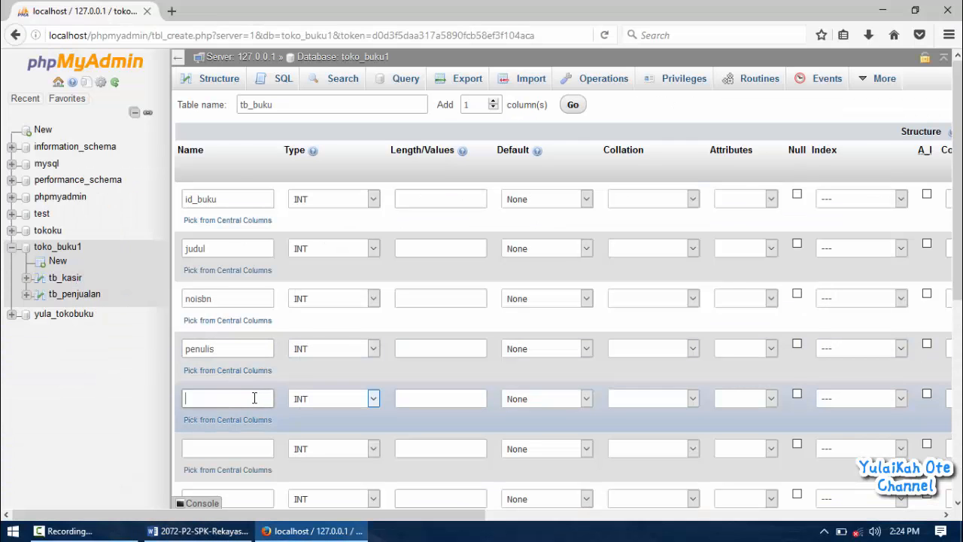
pyautogui.write('penerbit')
pyautogui.click(250, 444)
pyautogui.write('t')
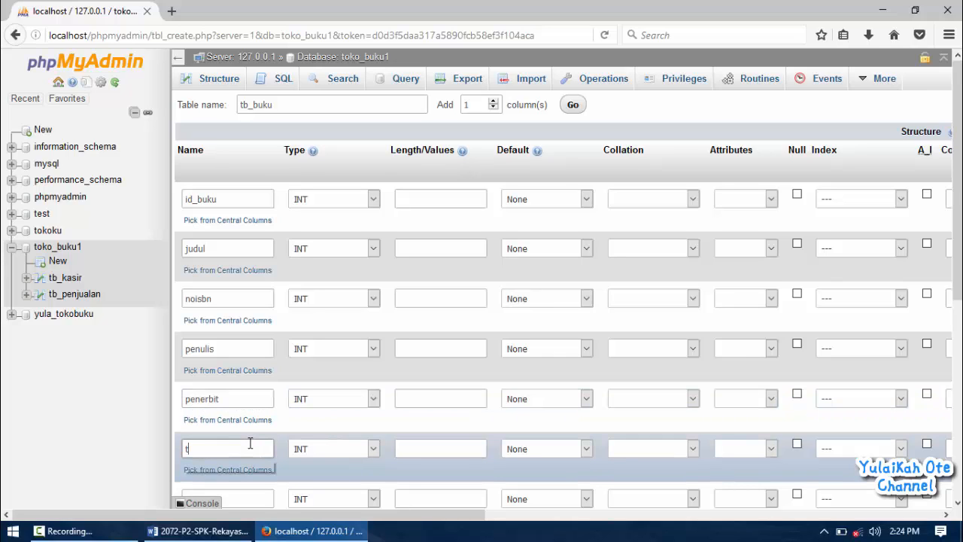
pyautogui.write('ahun')
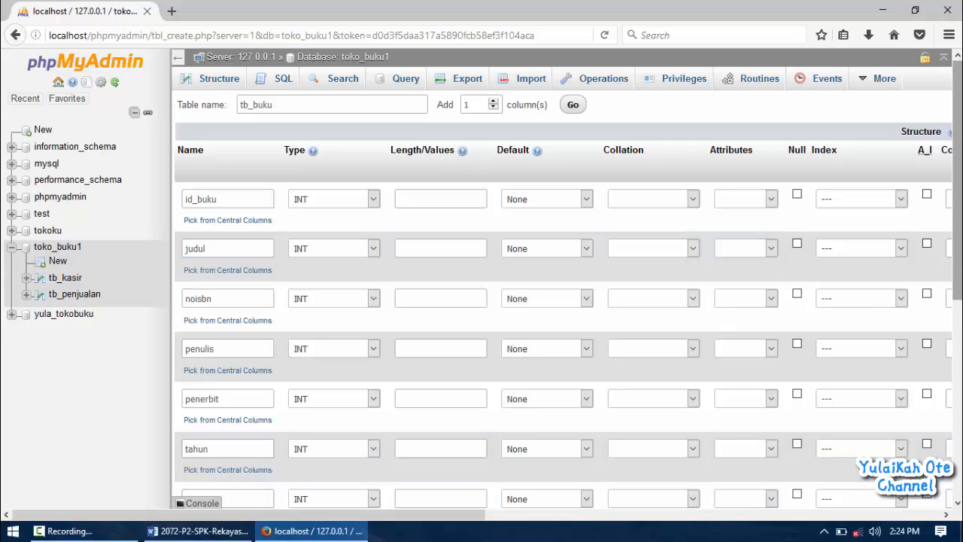
# Name the last three columns stok, harga_pokok and harga_jual, following the buku entity in the Word diagram.
pyautogui.scroll(-3, 499, 376)
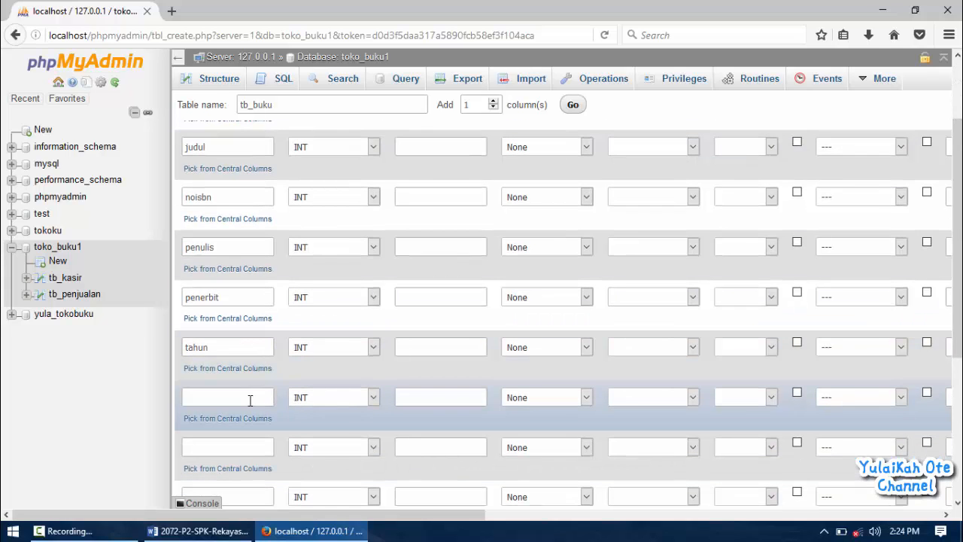
pyautogui.click(249, 398)
pyautogui.hotkey('alt', 'Tab')
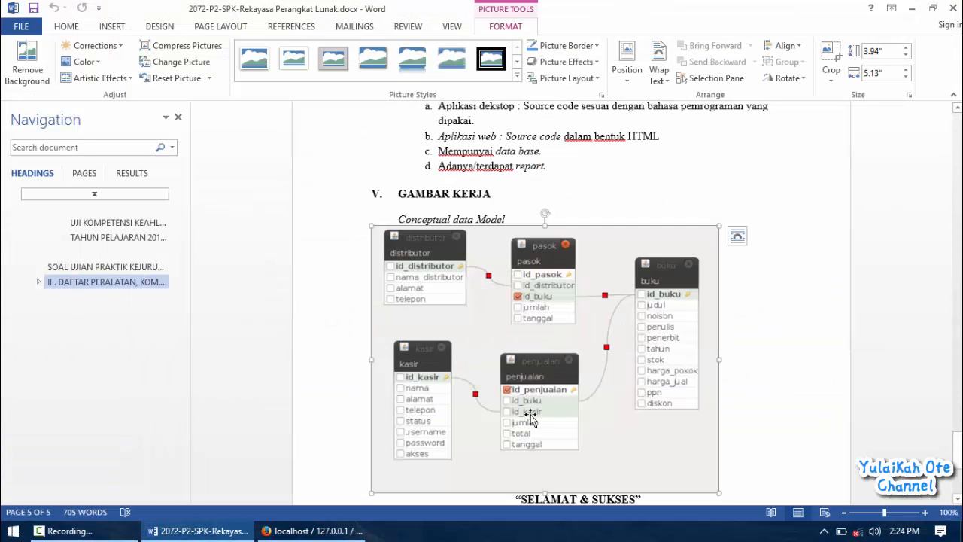
pyautogui.hotkey('alt', 'Tab')
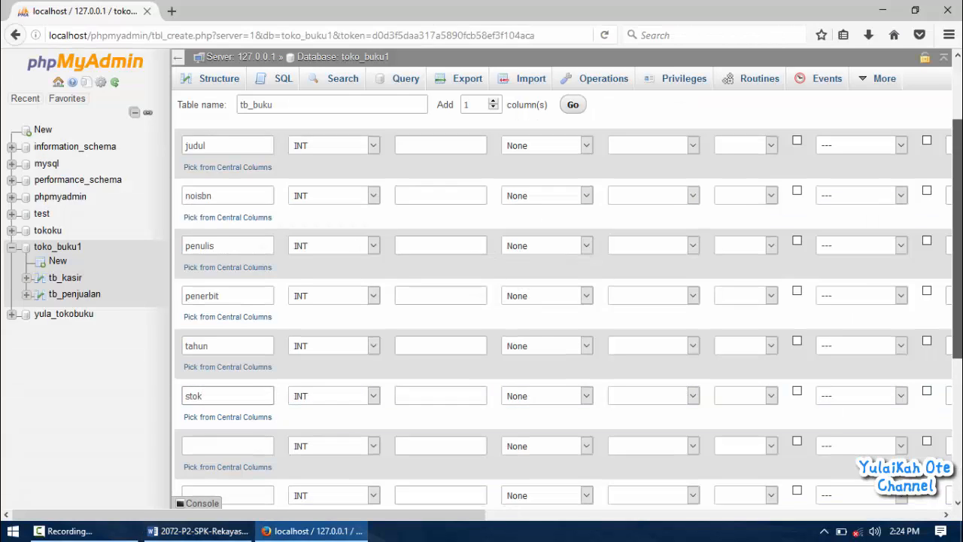
pyautogui.scroll(-1, 753, 301)
pyautogui.hotkey('alt', 'Tab')
pyautogui.hotkey('alt', 'Tab')
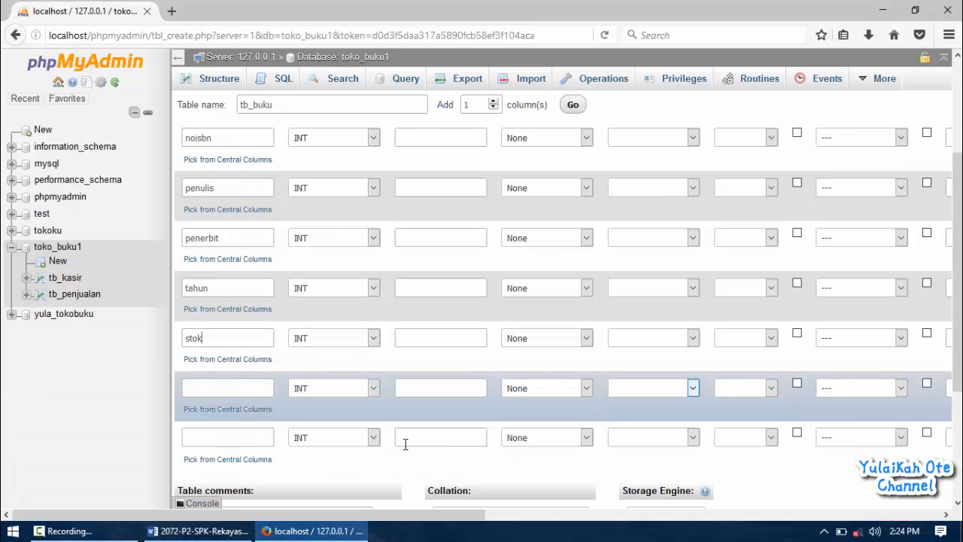
pyautogui.click(208, 385)
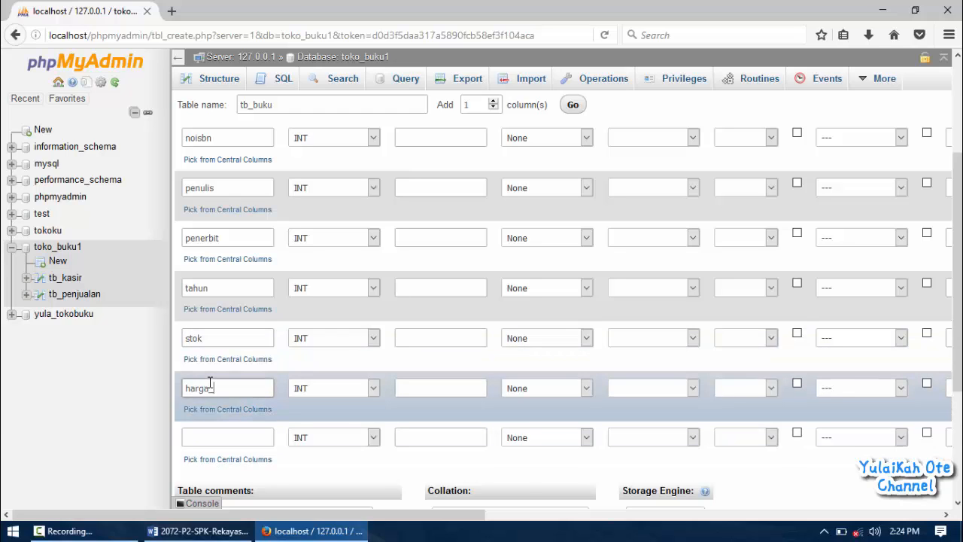
pyautogui.click(225, 443)
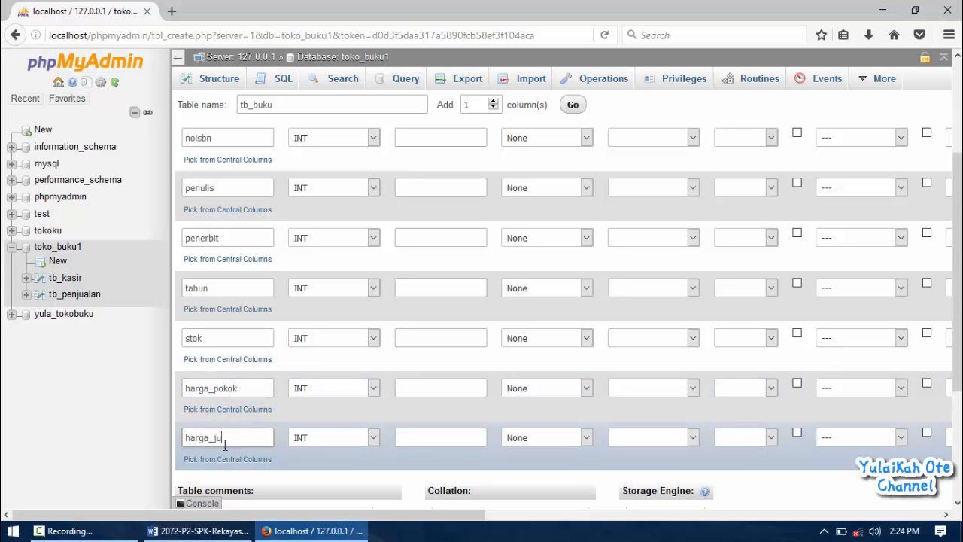
# Check the buku entity in the Word diagram and add 2 more columns to the tb_buku definition in phpMyAdmin.
pyautogui.click(473, 104)
pyautogui.click(199, 531)
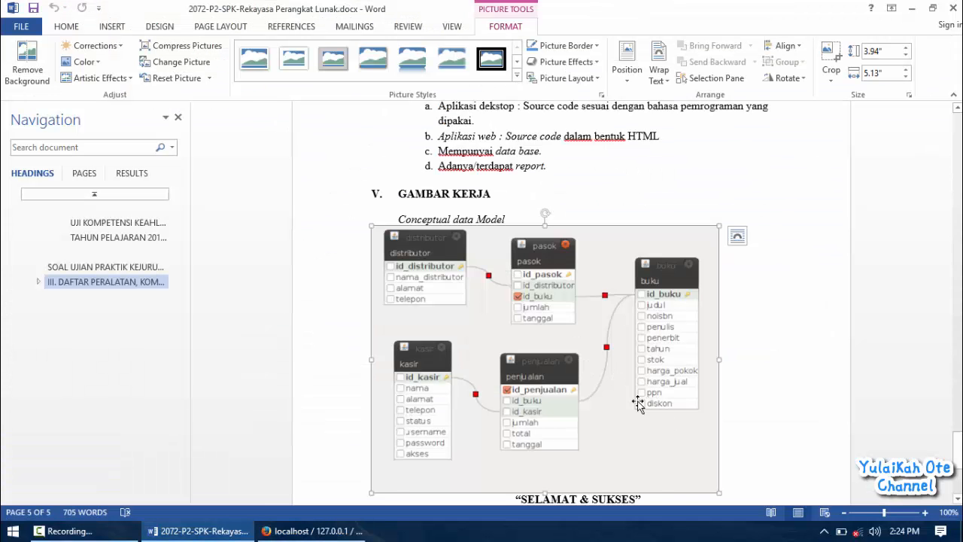
pyautogui.hotkey('alt', 'Tab')
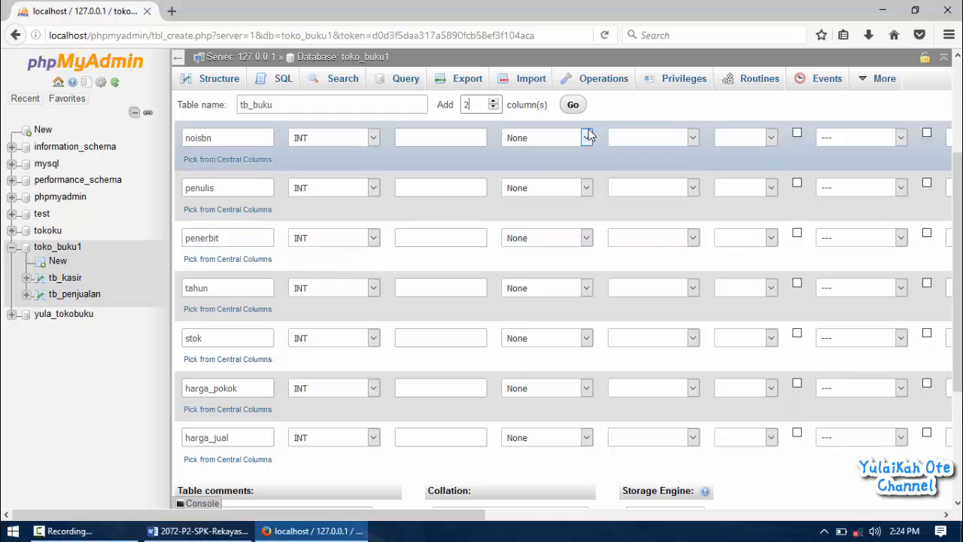
pyautogui.click(574, 105)
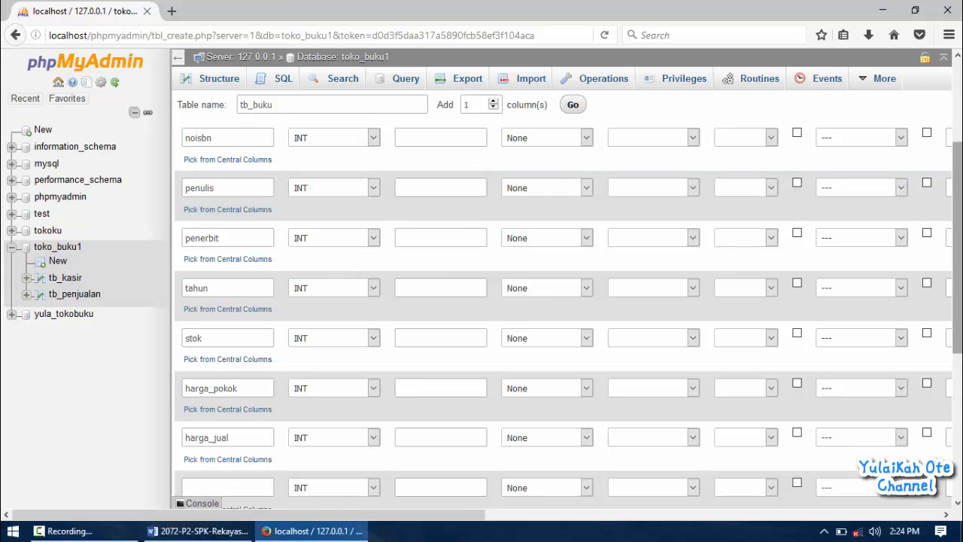
# Name the two new columns ppn and diskon, following the buku entity in the Word diagram.
pyautogui.scroll(-3, 477, 278)
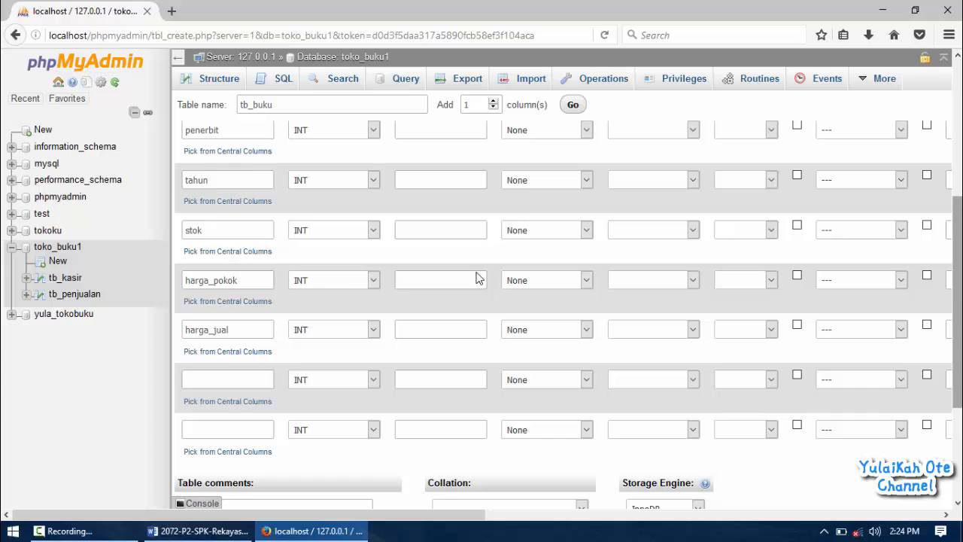
pyautogui.click(208, 384)
pyautogui.hotkey('alt', 'Tab')
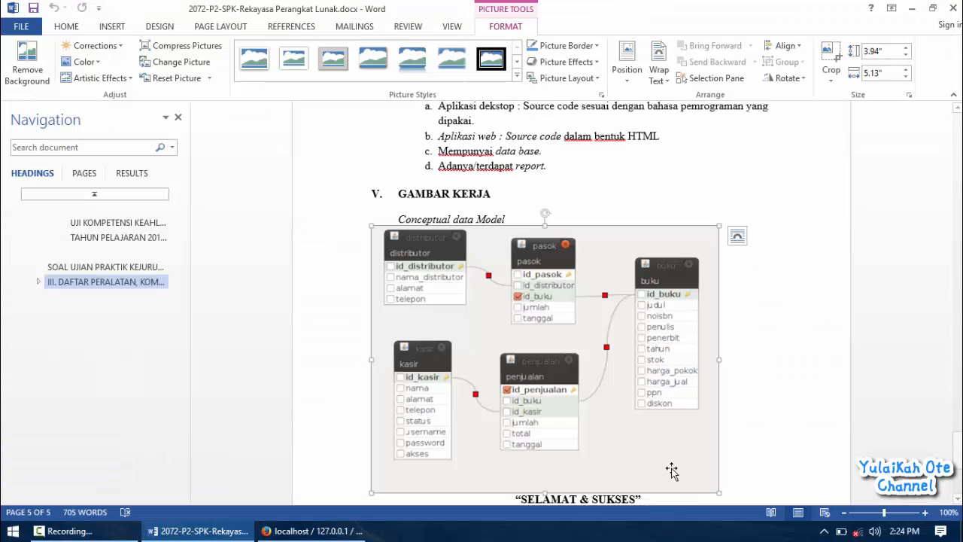
pyautogui.hotkey('alt', 'Tab')
pyautogui.click(205, 376)
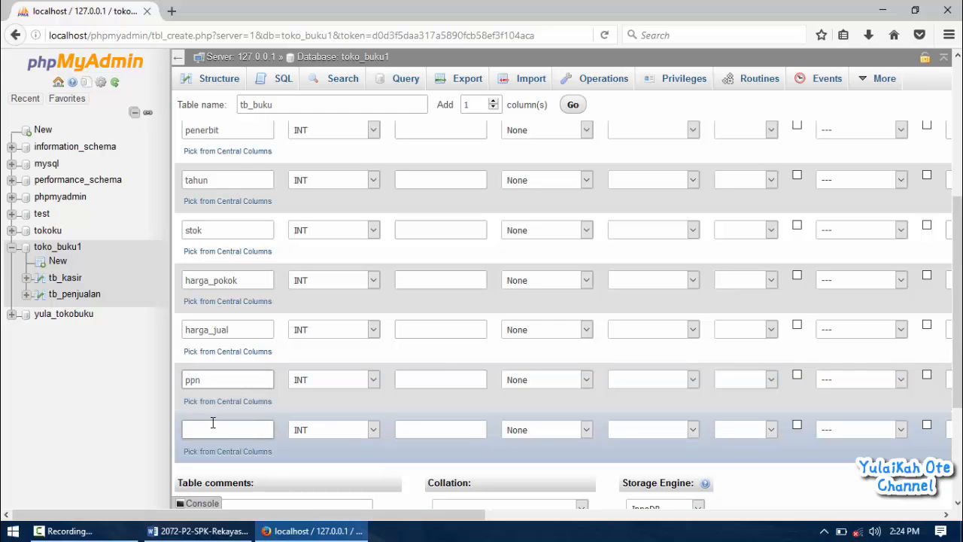
pyautogui.click(213, 423)
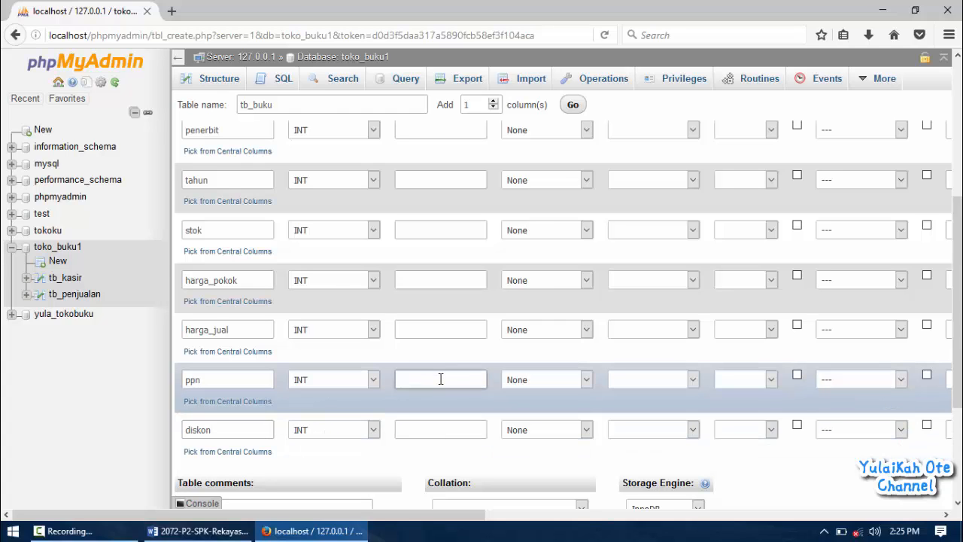
# Set the length of the ppn, diskon, harga_jual, harga_pokok and stok columns to 11.
pyautogui.click(429, 426)
pyautogui.write('11')
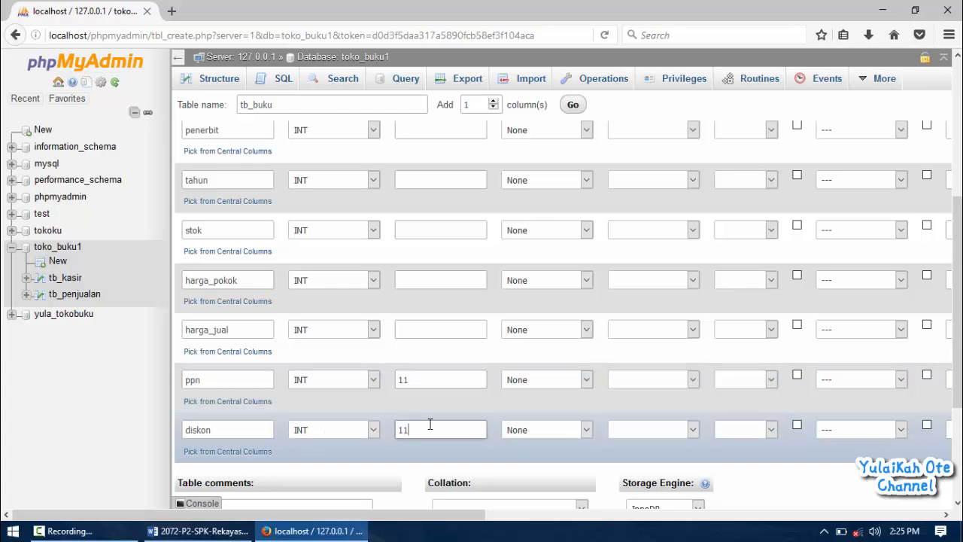
pyautogui.click(422, 330)
pyautogui.write('11')
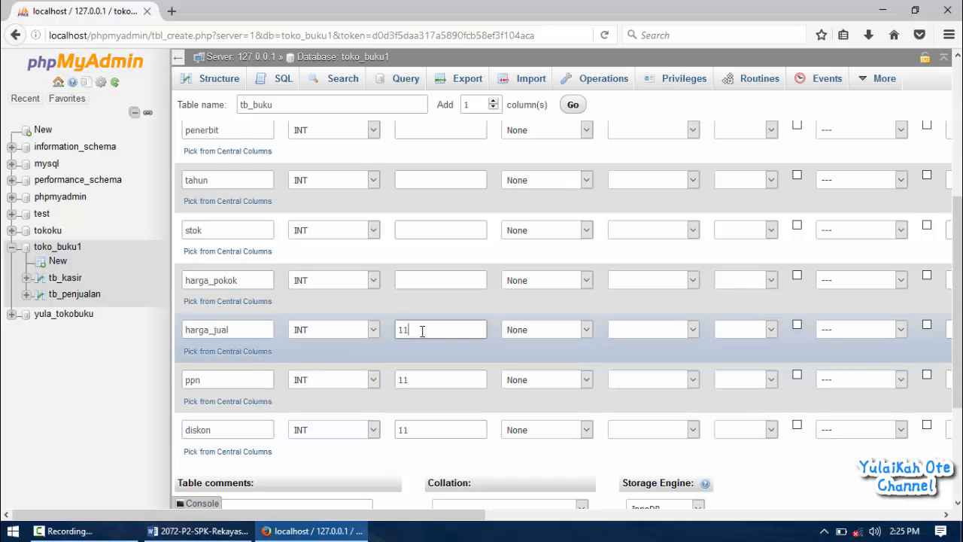
pyautogui.click(426, 284)
pyautogui.write('11')
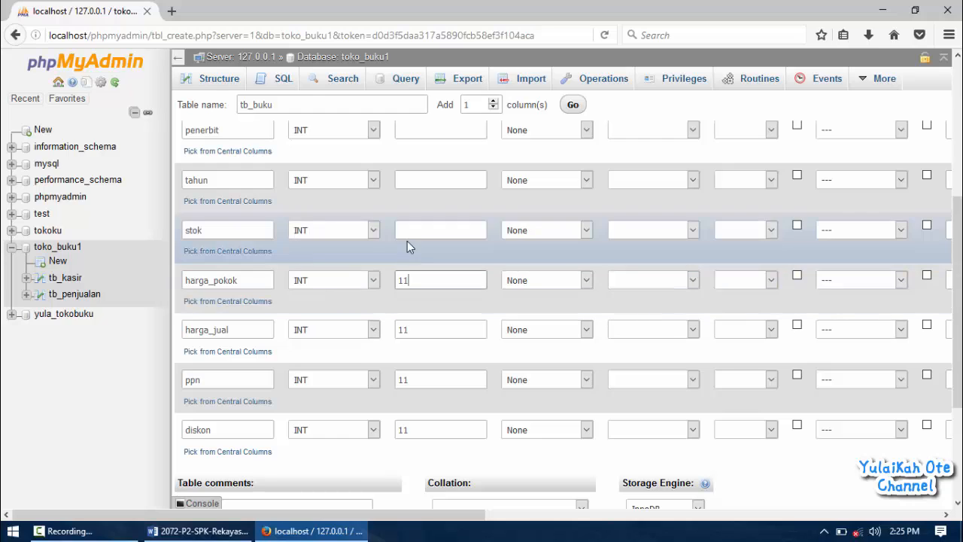
pyautogui.click(409, 230)
pyautogui.write('11')
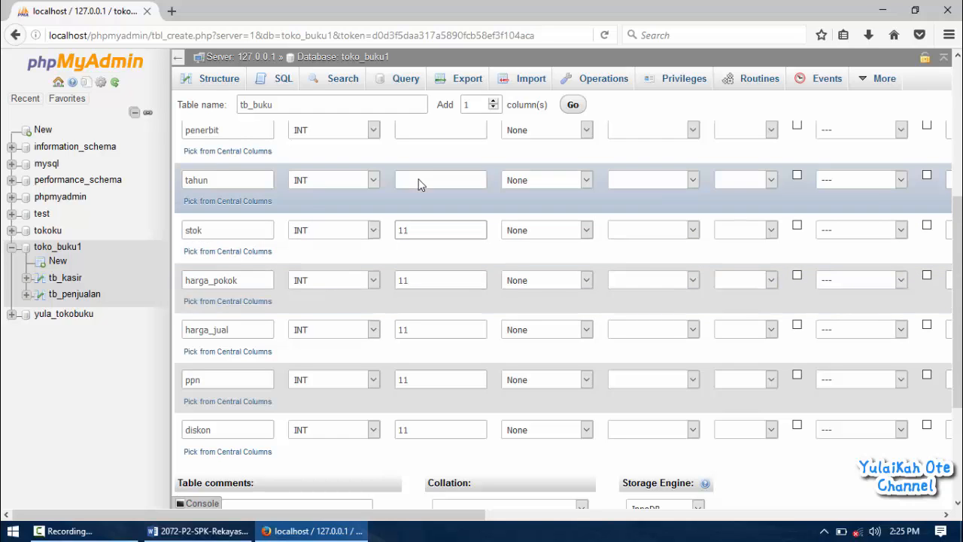
# Set the data type of the tahun column to YEAR.
pyautogui.click(335, 180)
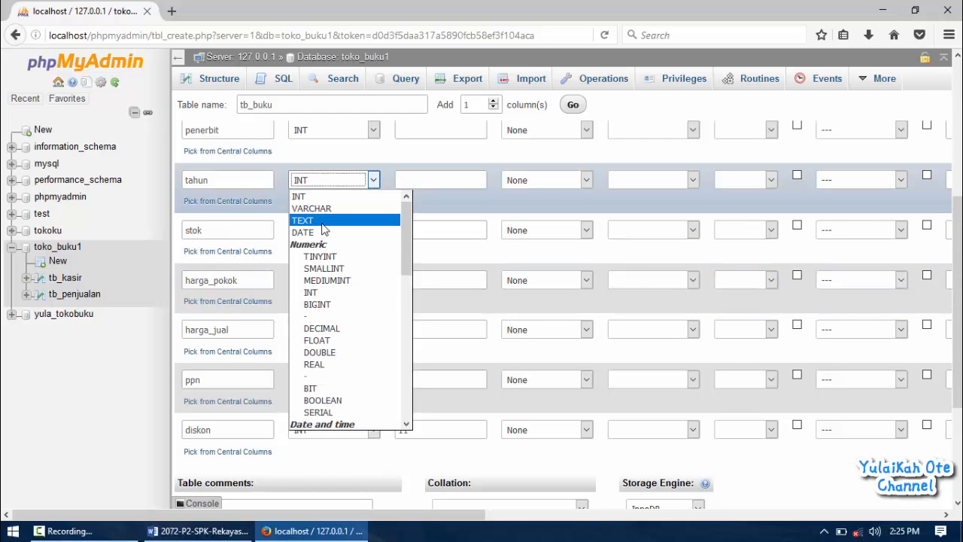
pyautogui.press('y')
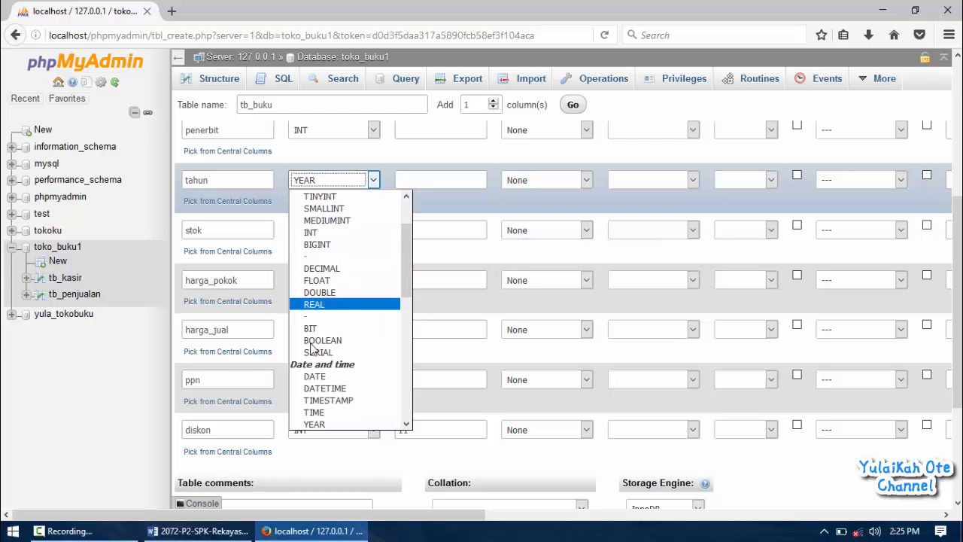
pyautogui.click(330, 423)
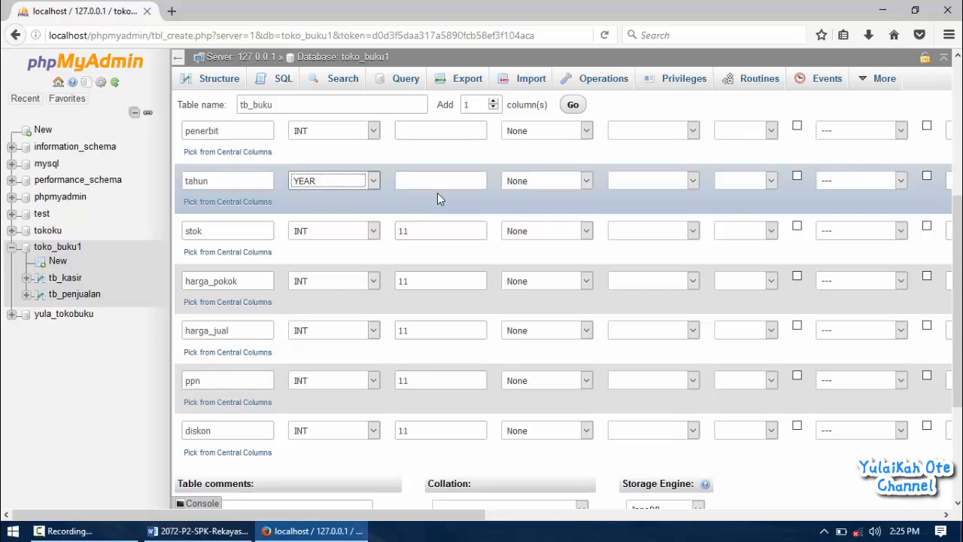
# Set the penerbit and penulis columns to VARCHAR with a length of 60 each.
pyautogui.scroll(3, 438, 192)
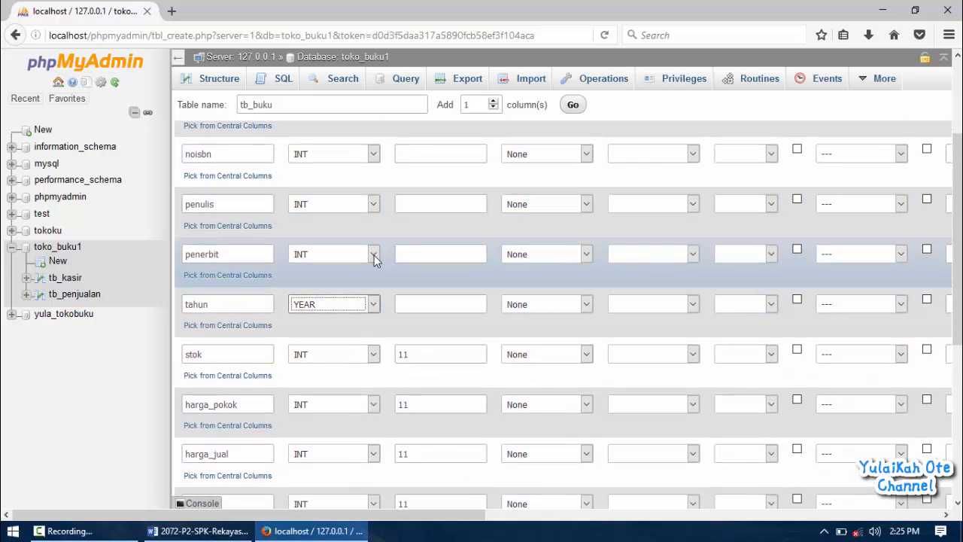
pyautogui.click(374, 255)
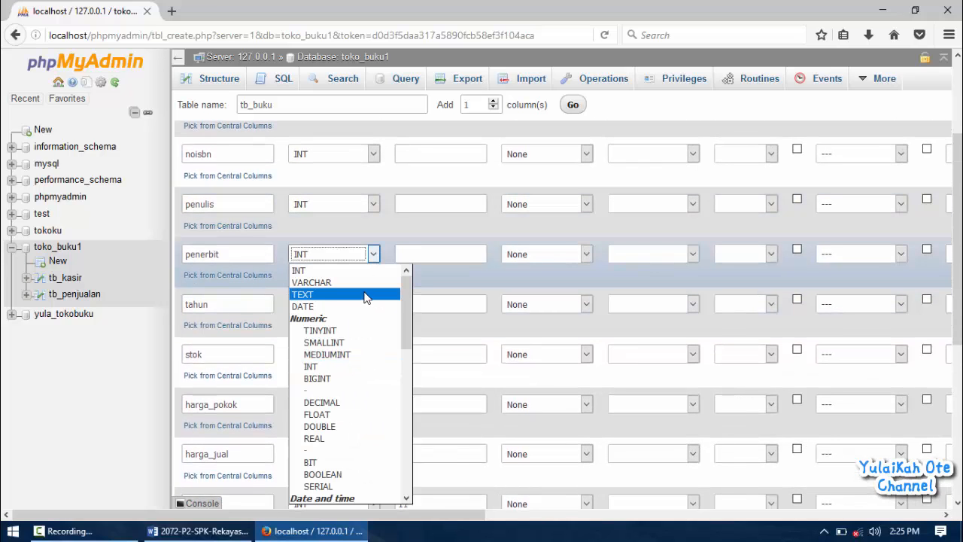
pyautogui.click(394, 271)
pyautogui.press('v')
pyautogui.click(436, 256)
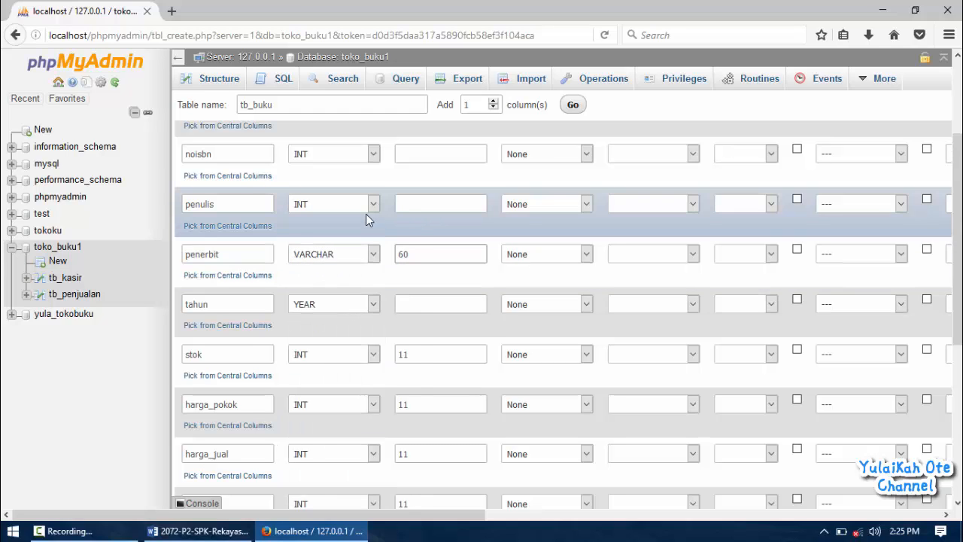
pyautogui.click(367, 205)
pyautogui.click(365, 234)
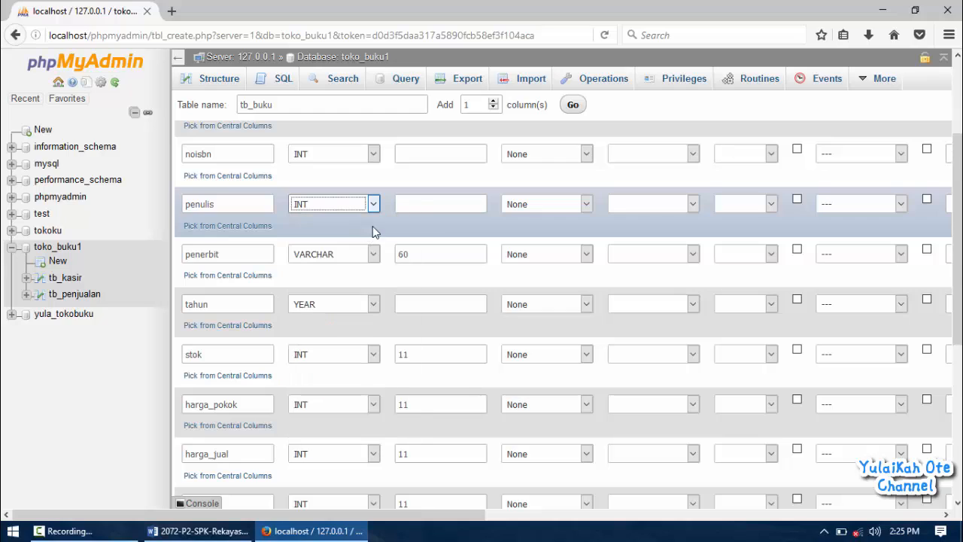
pyautogui.click(425, 206)
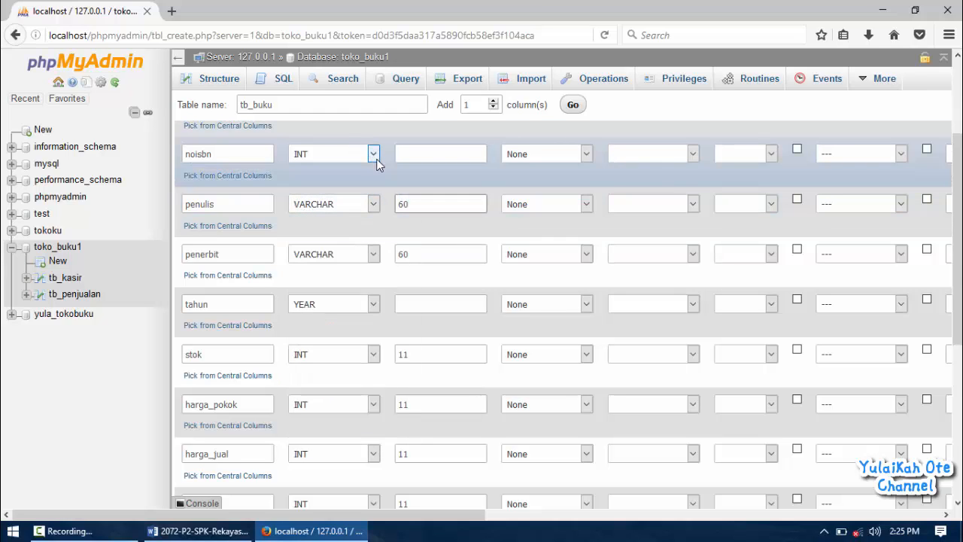
# Set the noisbn column to VARCHAR with length 20 and the judul column to VARCHAR with length 80.
pyautogui.click(376, 159)
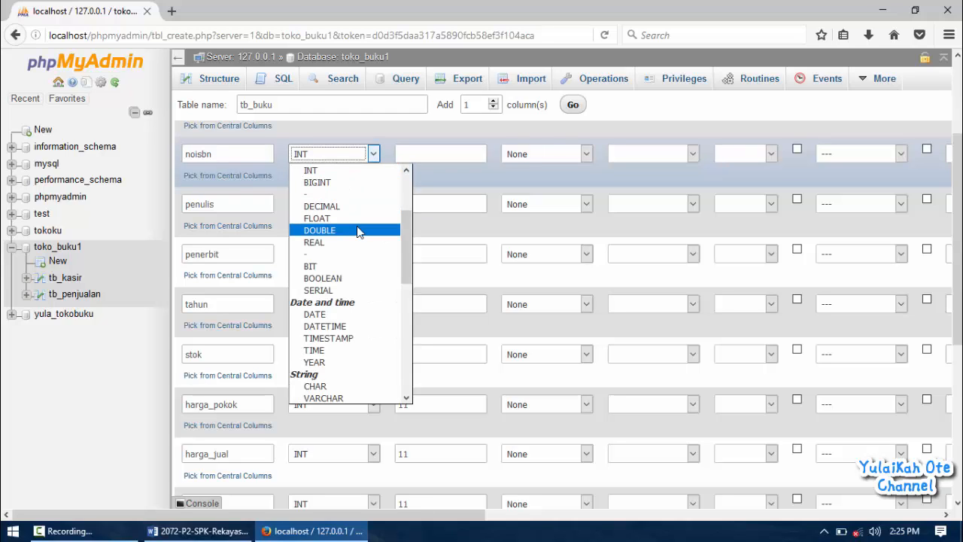
pyautogui.press('v')
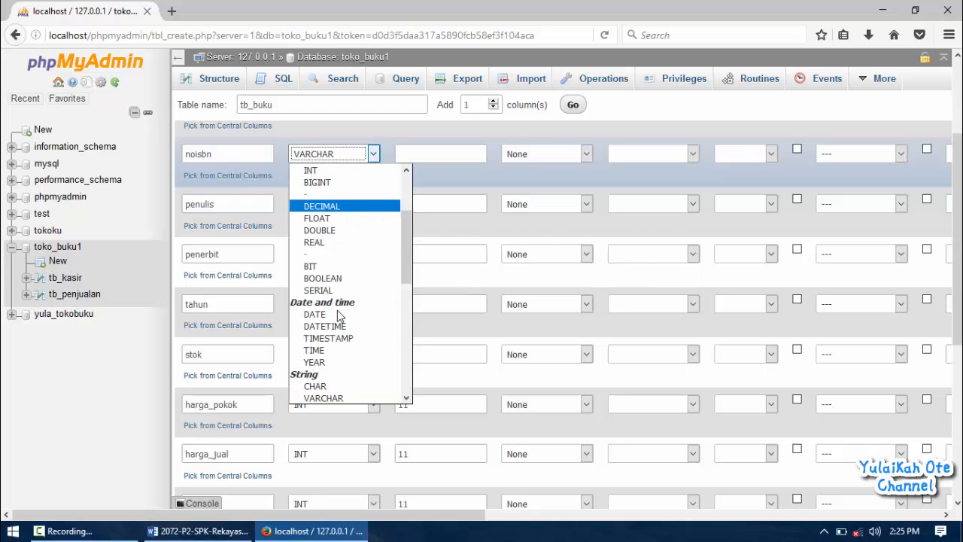
pyautogui.click(329, 399)
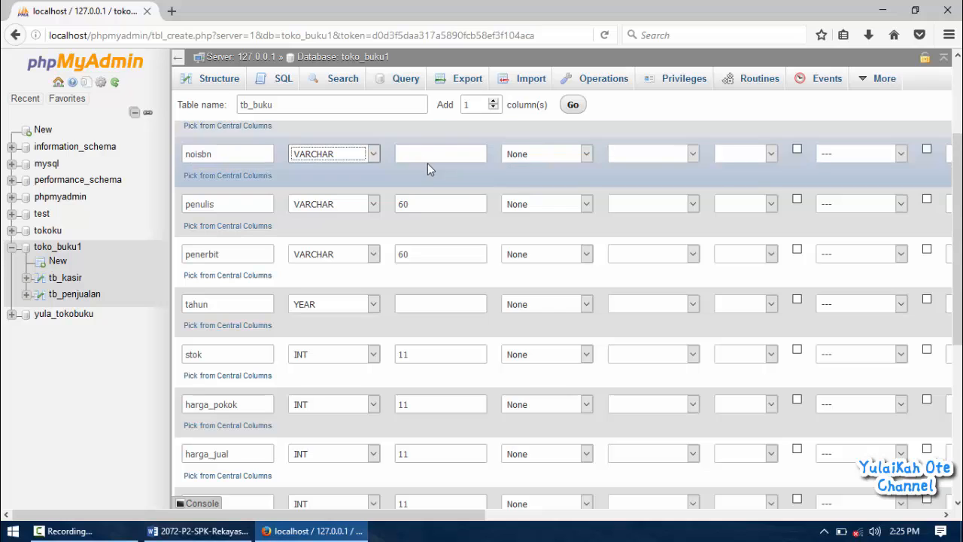
pyautogui.click(428, 156)
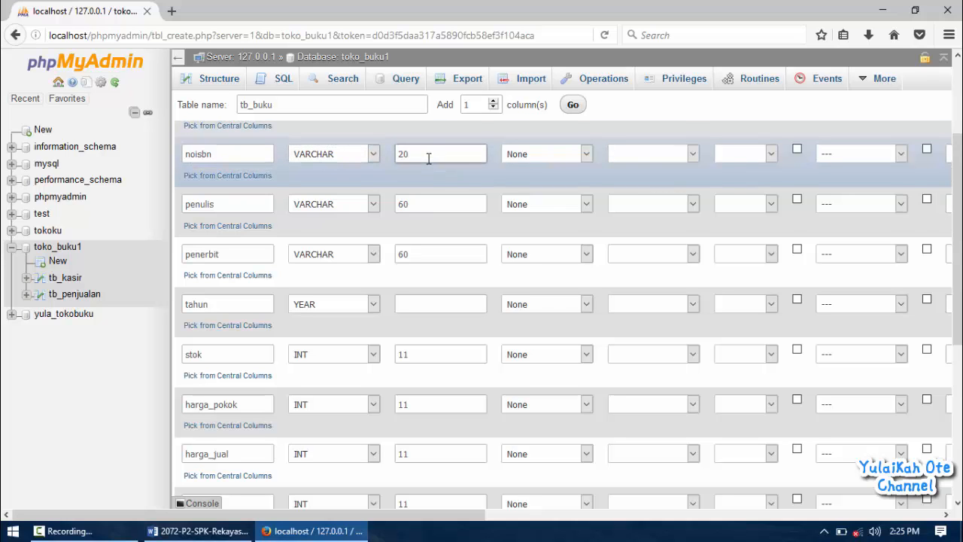
pyautogui.scroll(3, 428, 158)
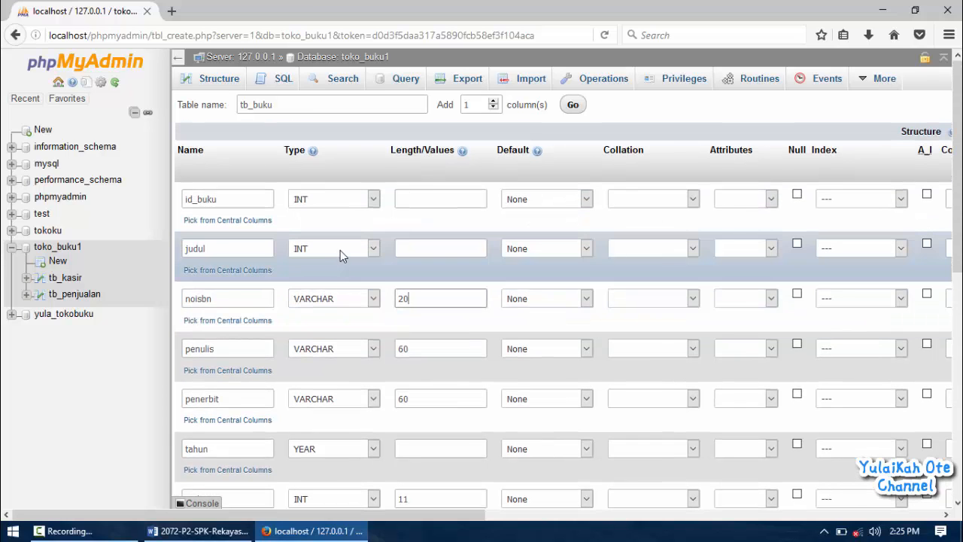
pyautogui.click(340, 250)
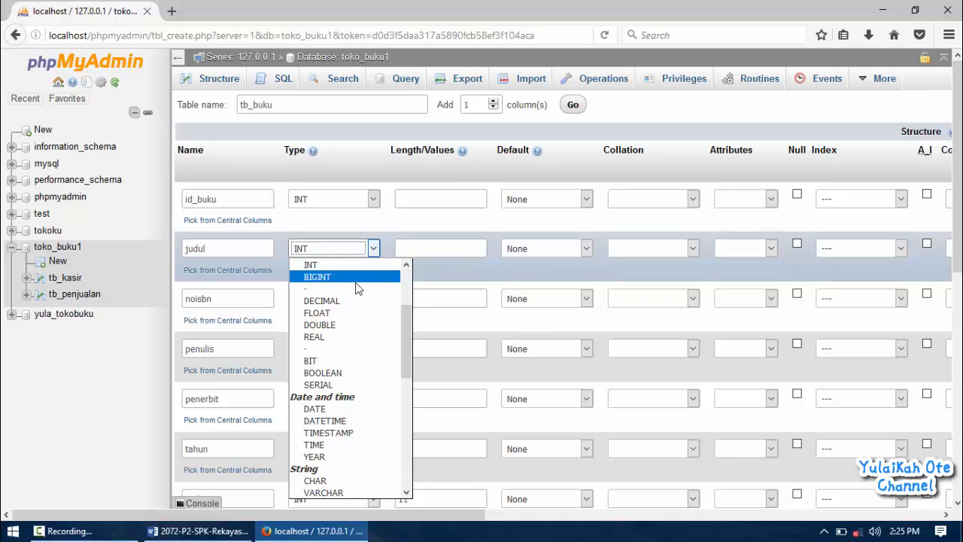
pyautogui.press('v')
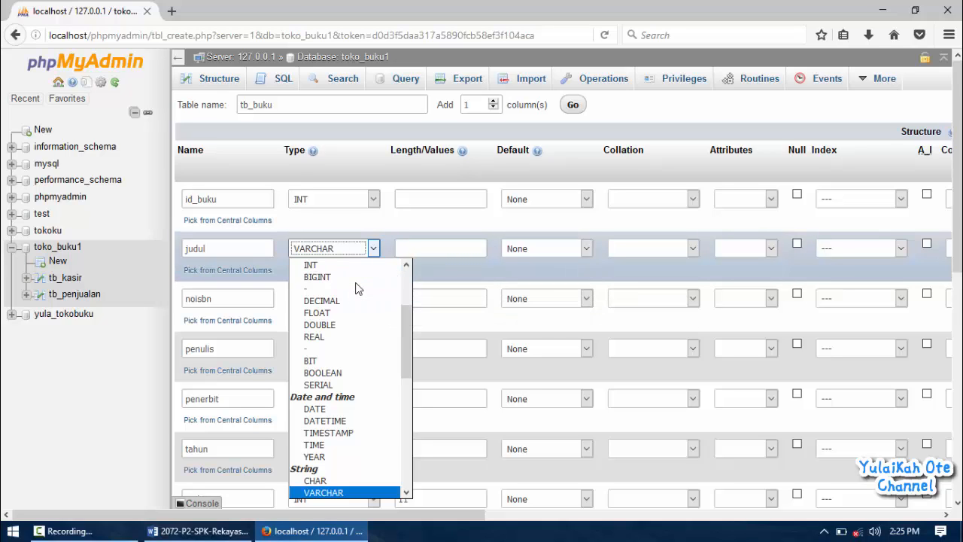
pyautogui.click(344, 492)
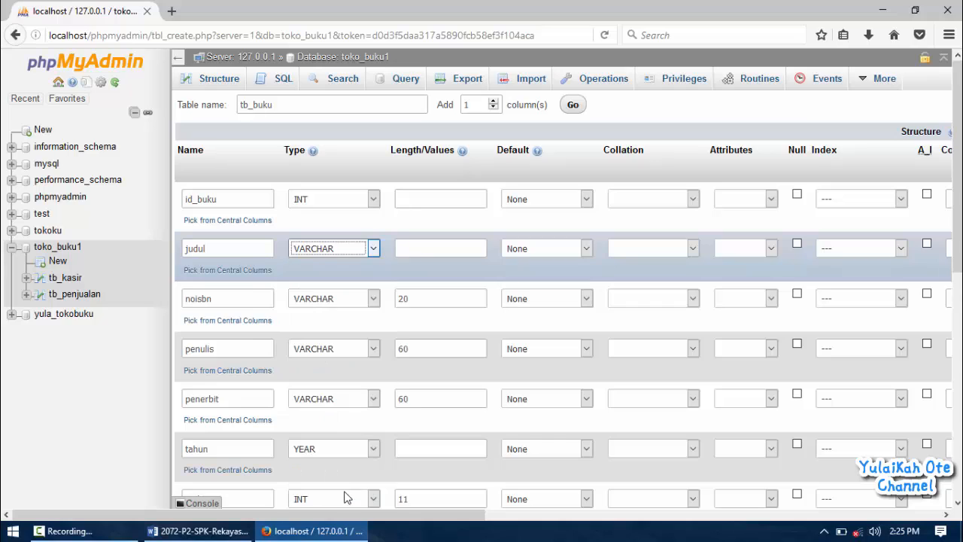
pyautogui.click(456, 249)
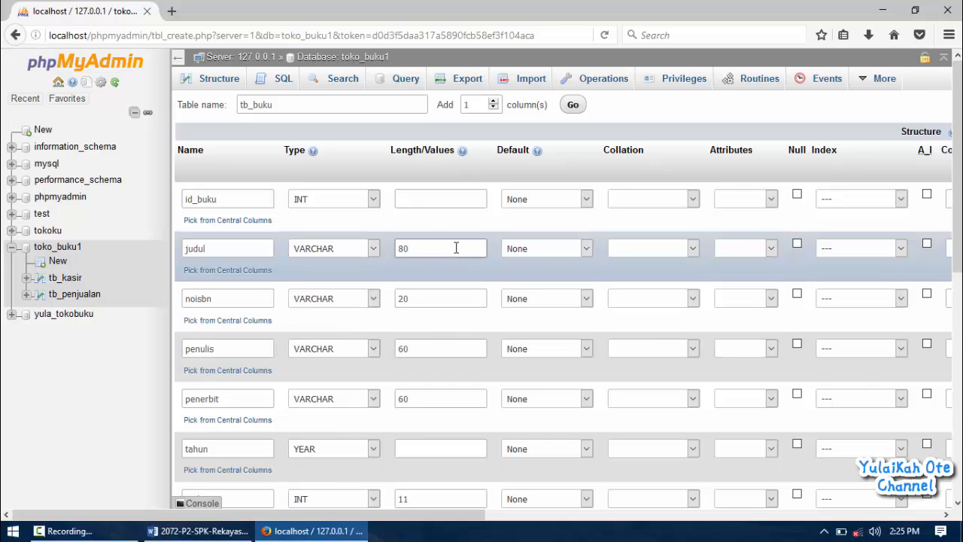
# Give id_buku a length of 11 and make it the auto-incrementing PRIMARY key.
pyautogui.click(398, 199)
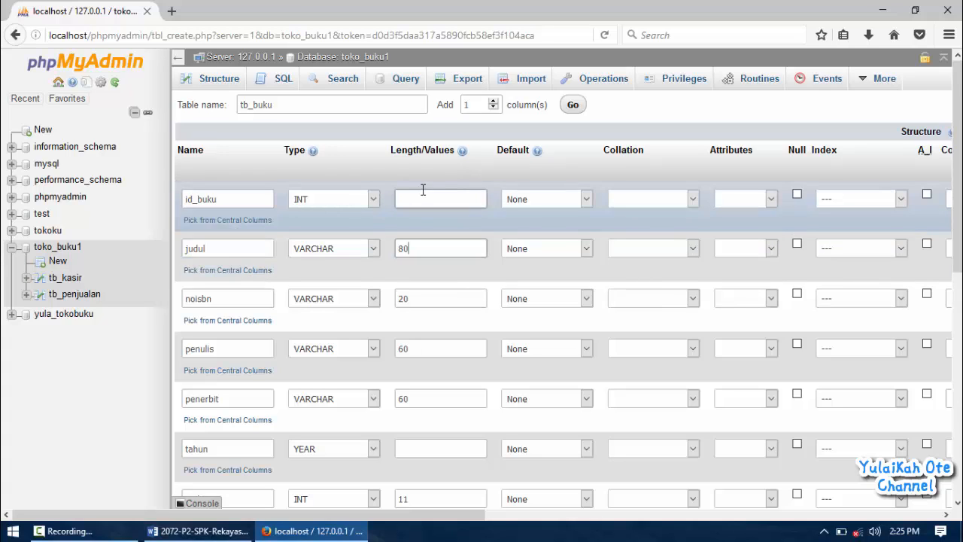
pyautogui.write('11')
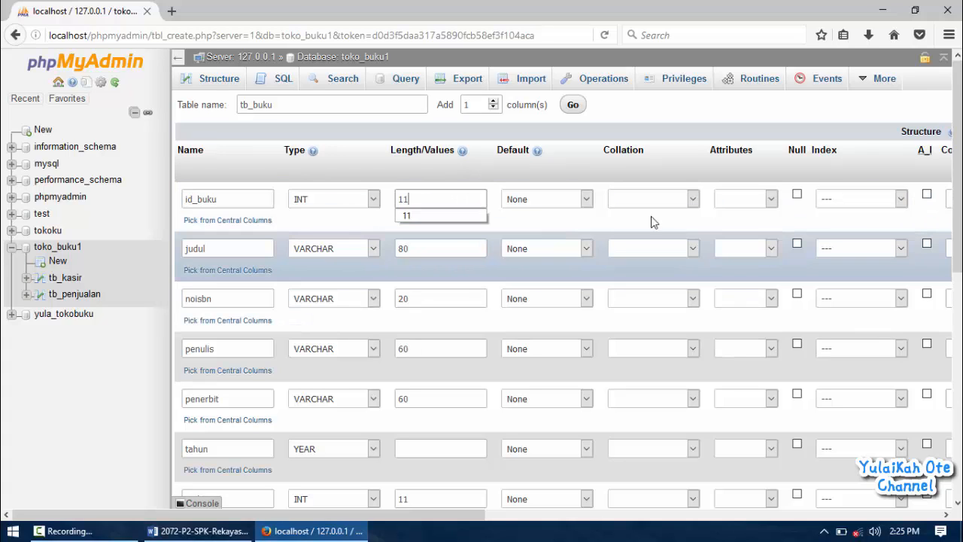
pyautogui.click(900, 205)
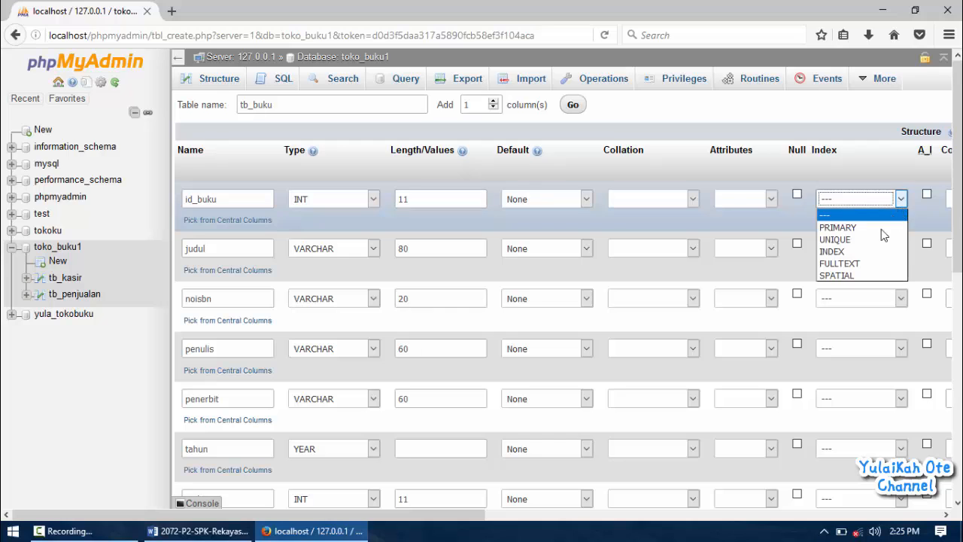
pyautogui.click(881, 230)
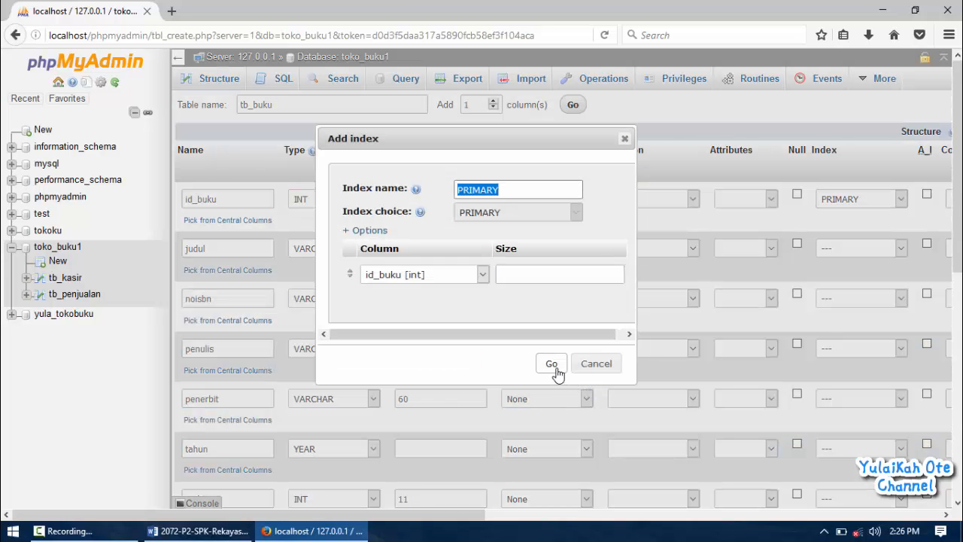
pyautogui.click(553, 365)
pyautogui.click(926, 197)
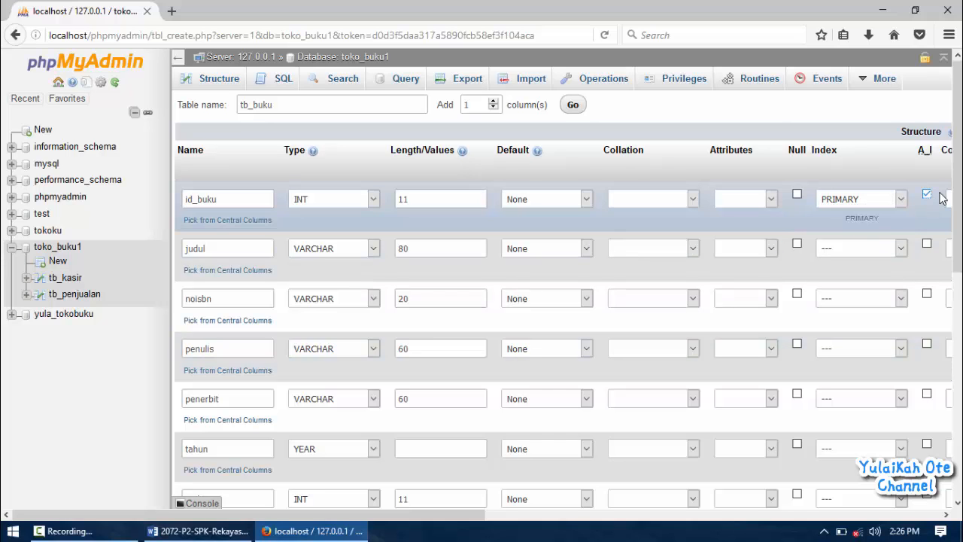
# Review the column definitions of tb_buku from id_buku through diskon, including types, lengths and index settings.
pyautogui.scroll(-8, 930, 198)
pyautogui.scroll(-1, 565, 286)
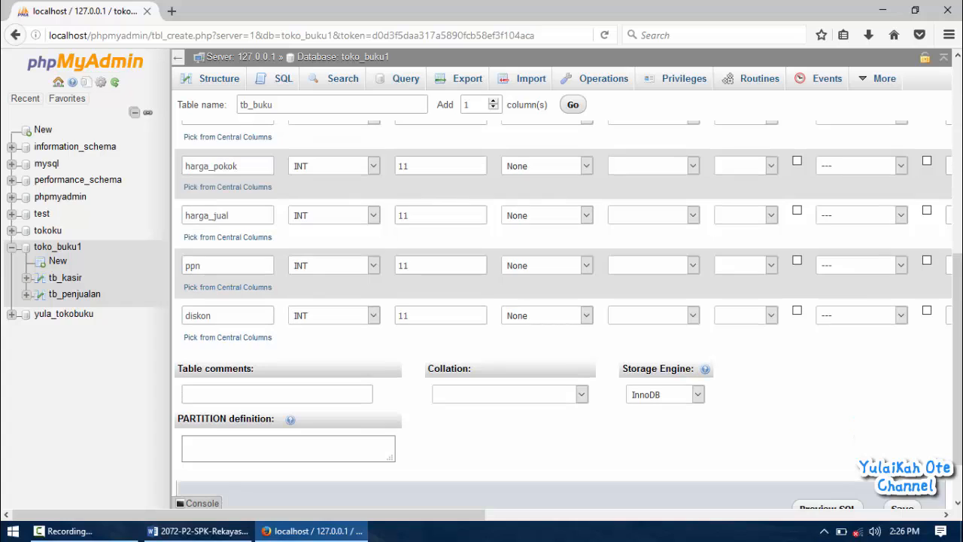
pyautogui.scroll(-1, 564, 301)
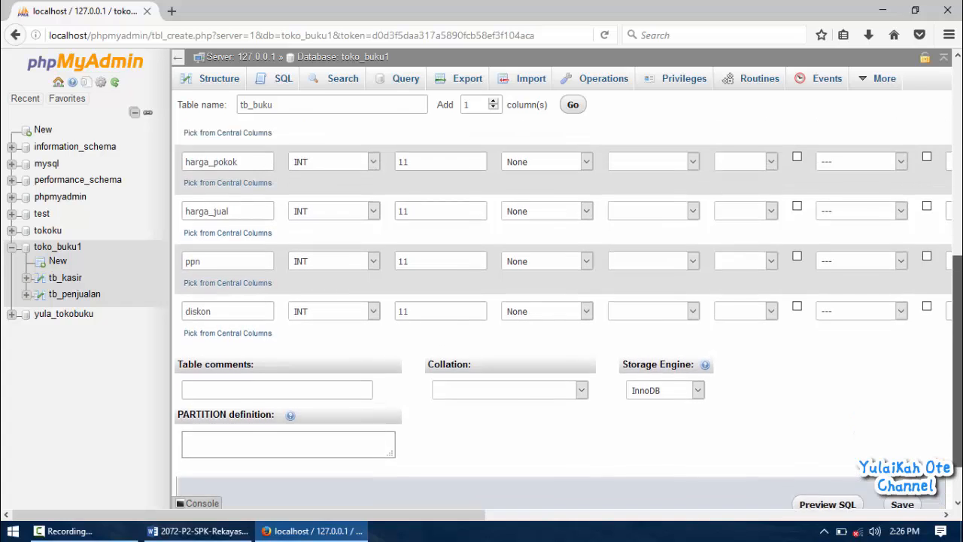
pyautogui.scroll(5, 565, 301)
pyautogui.scroll(2, 565, 301)
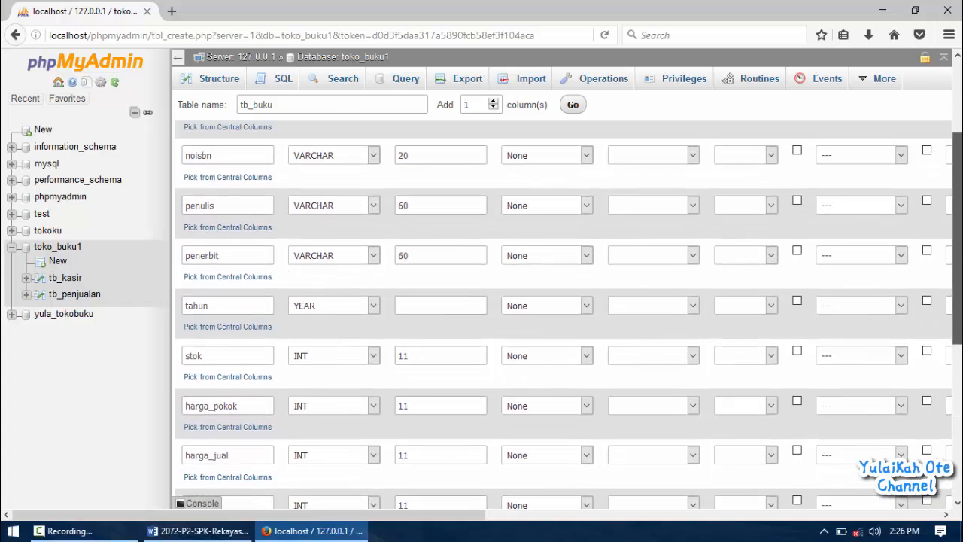
pyautogui.scroll(2, 956, 251)
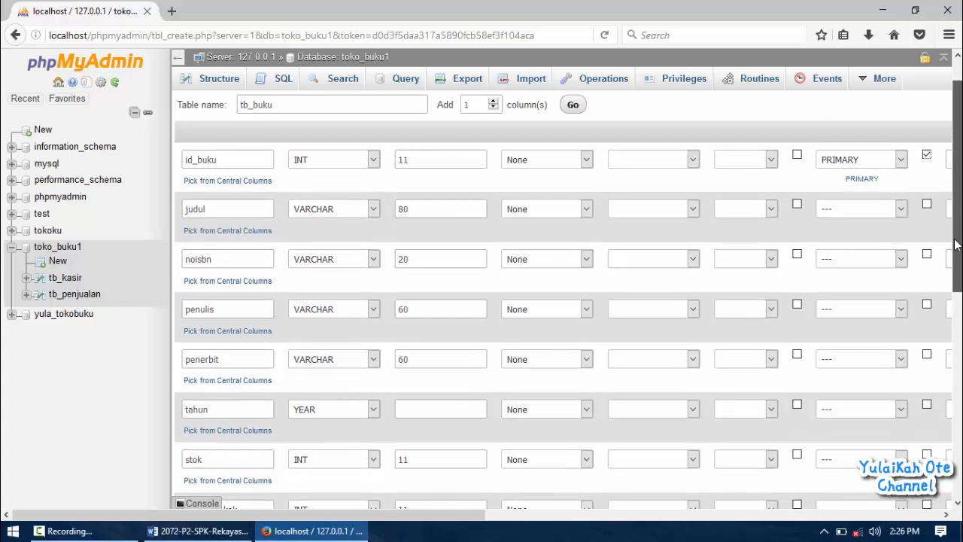
pyautogui.scroll(-5, 956, 251)
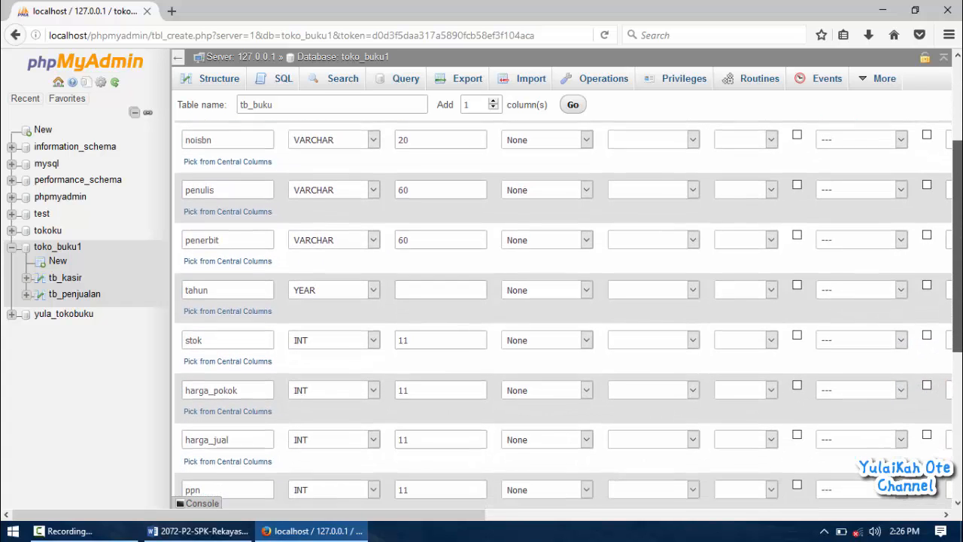
pyautogui.scroll(-2, 956, 251)
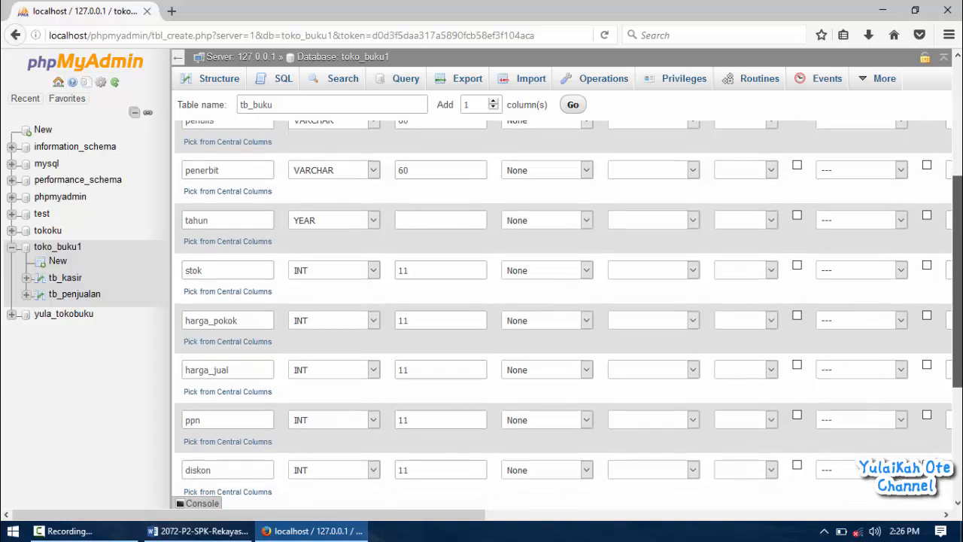
pyautogui.scroll(-5, 564, 312)
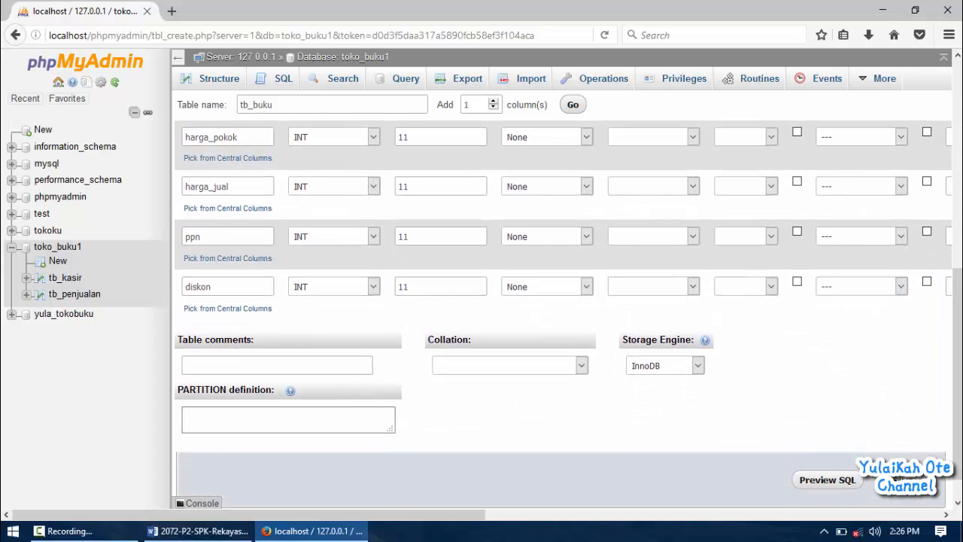
# Save the tb_buku table and open its structure in toko_buku1.
pyautogui.click(897, 479)
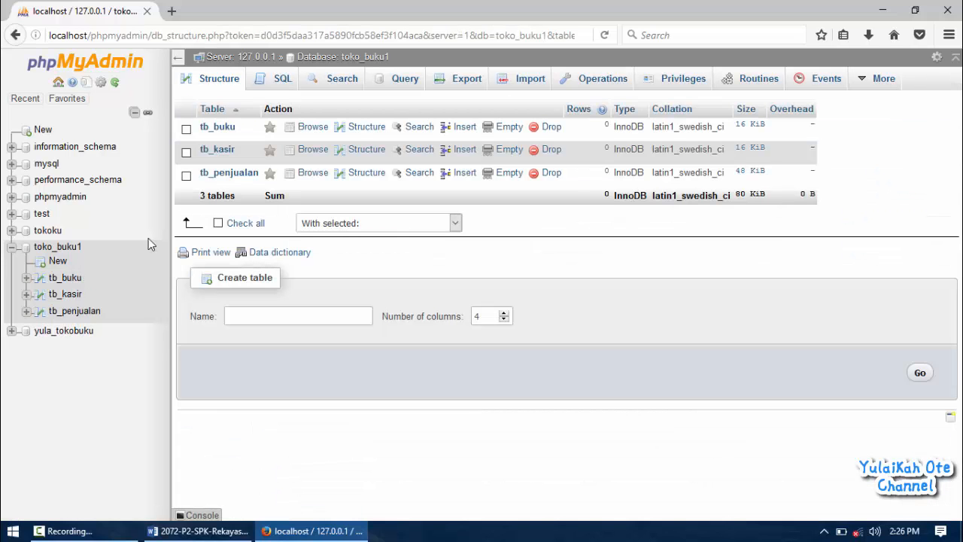
pyautogui.click(63, 279)
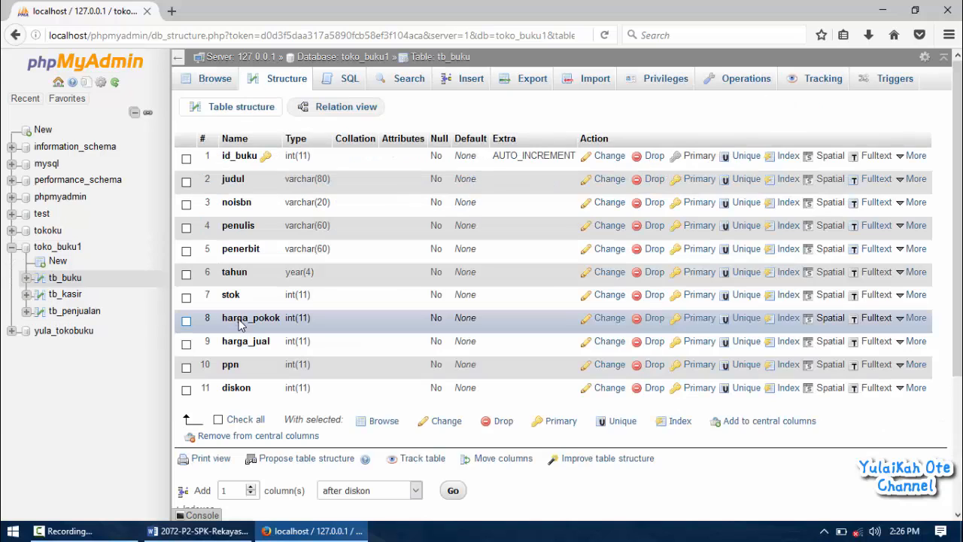
pyautogui.click(240, 323)
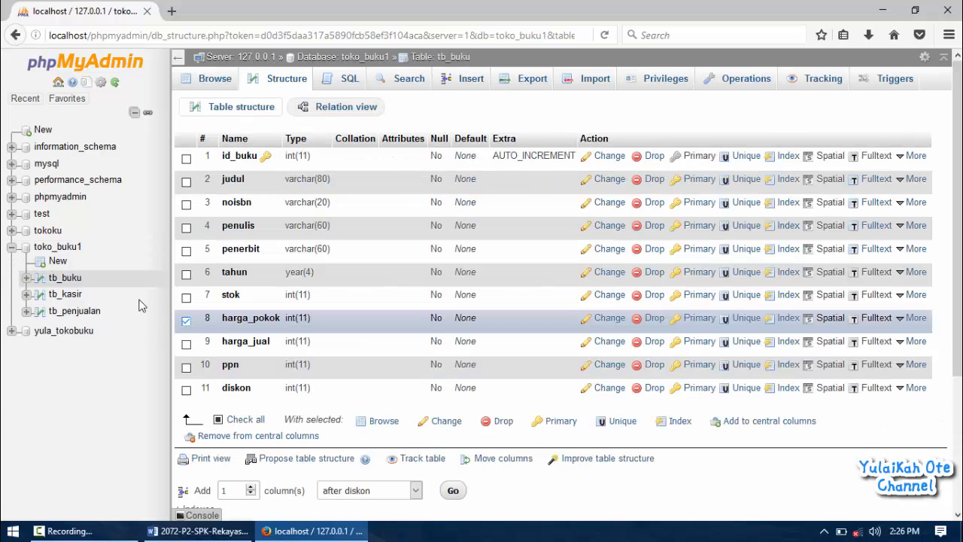
# Start a new table in toko_buku1, check the data model in the Word document, and name the table tb_pasok.
pyautogui.click(58, 261)
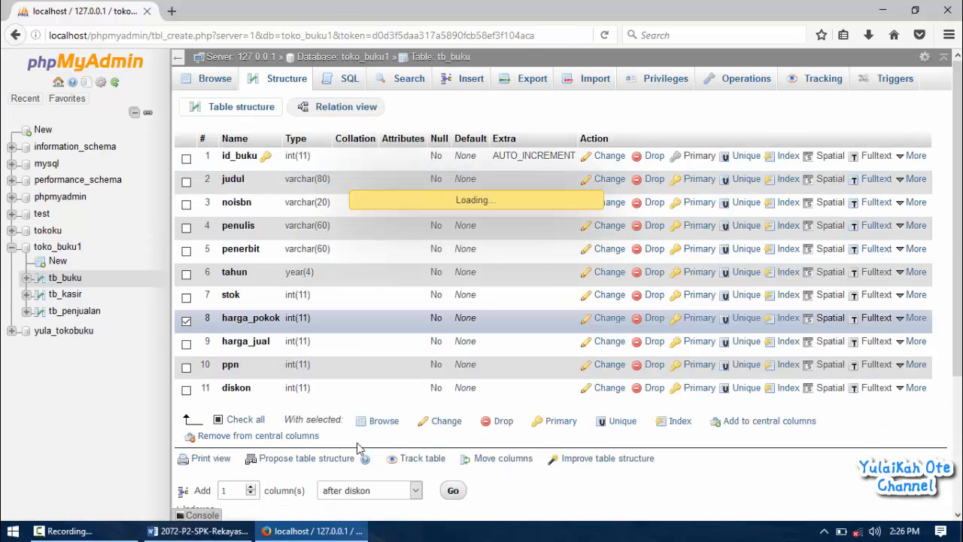
pyautogui.click(200, 531)
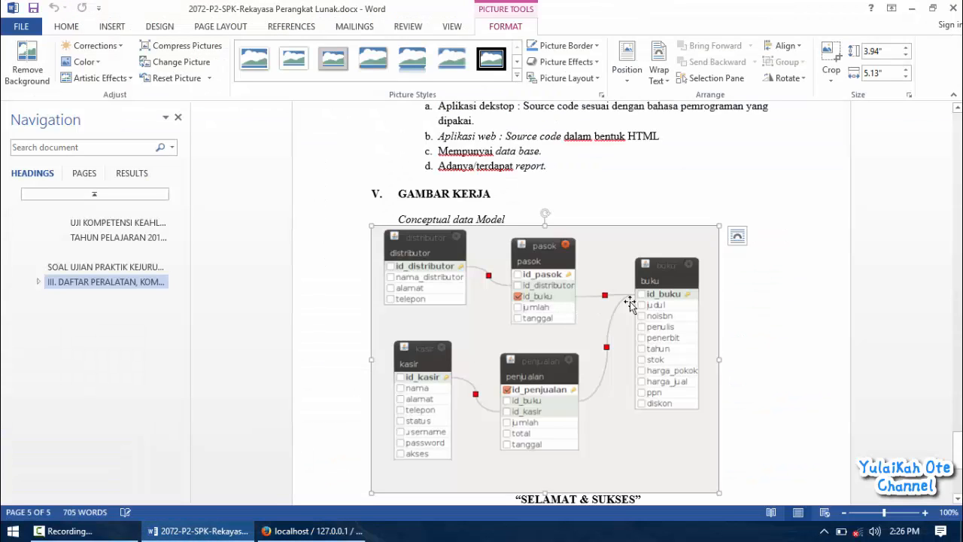
pyautogui.click(315, 531)
pyautogui.click(276, 106)
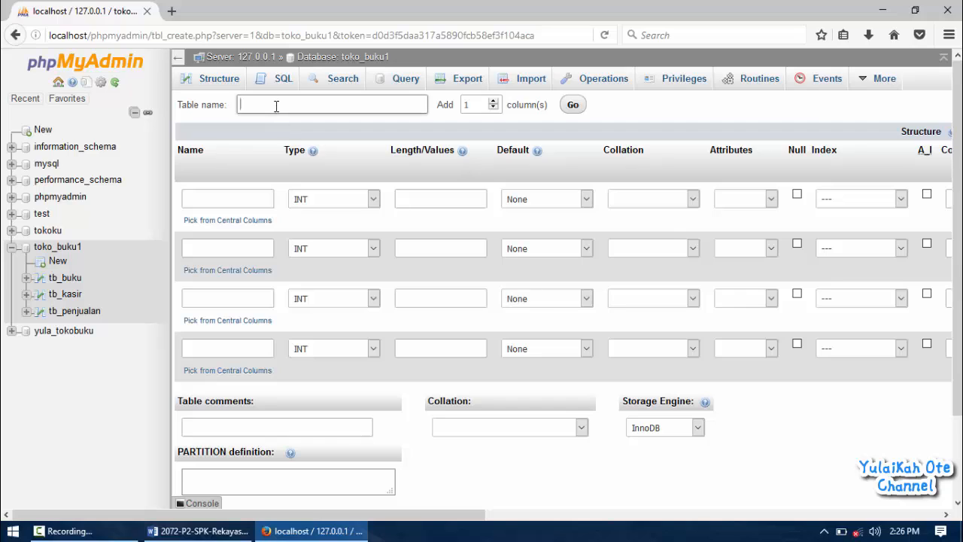
pyautogui.write('tb')
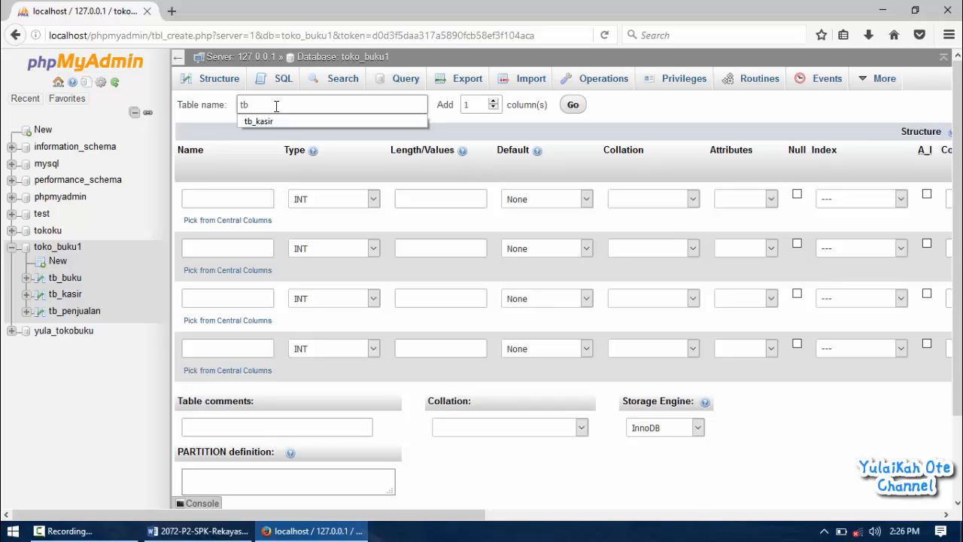
pyautogui.write('_pasok')
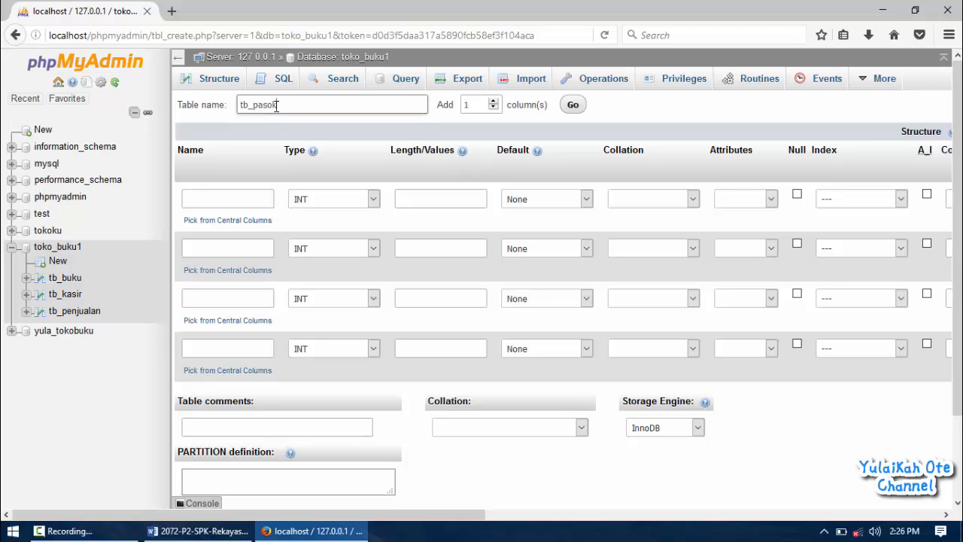
# Name the first three columns id_pasok, id_distributor and id_buku, following the pasok entity in the Word document.
pyautogui.click(194, 198)
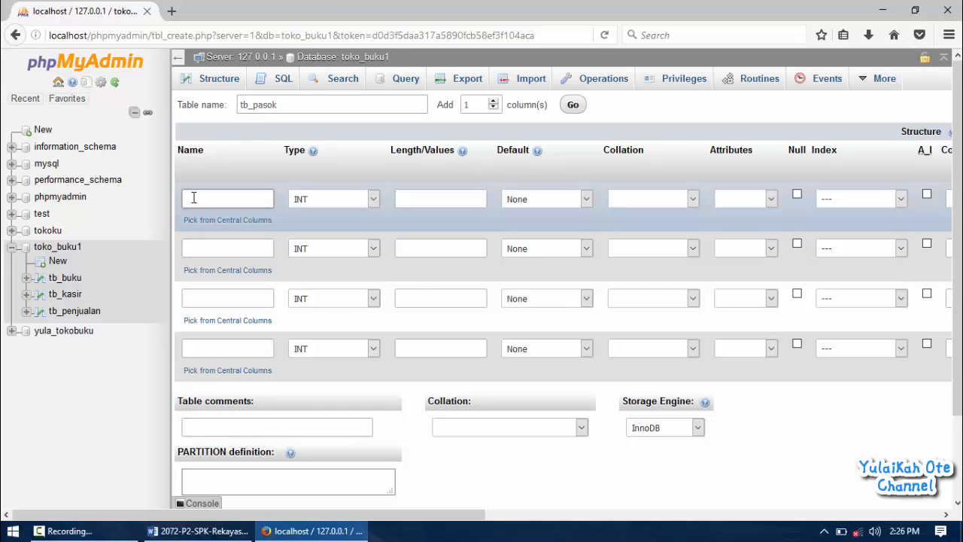
pyautogui.hotkey('alt', 'Tab')
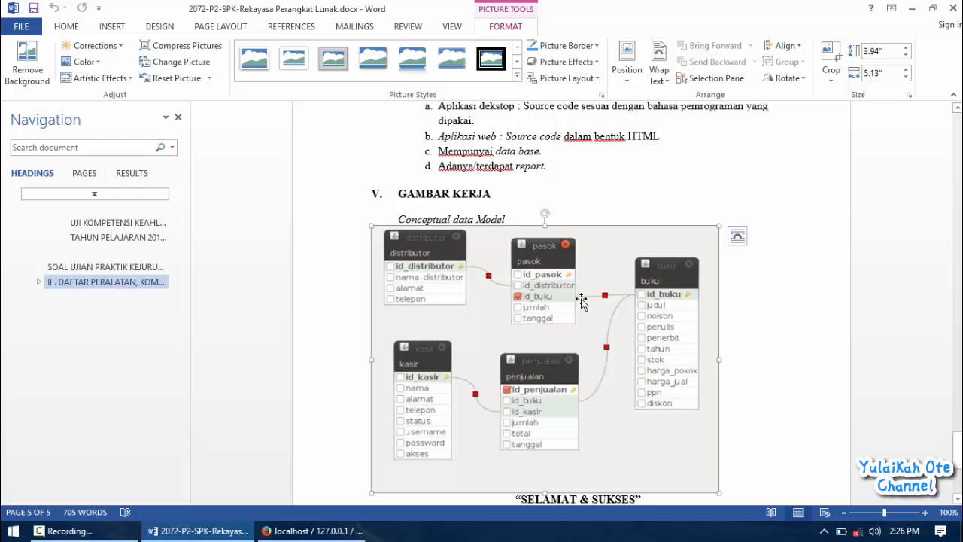
pyautogui.hotkey('alt', 'Tab')
pyautogui.write('id')
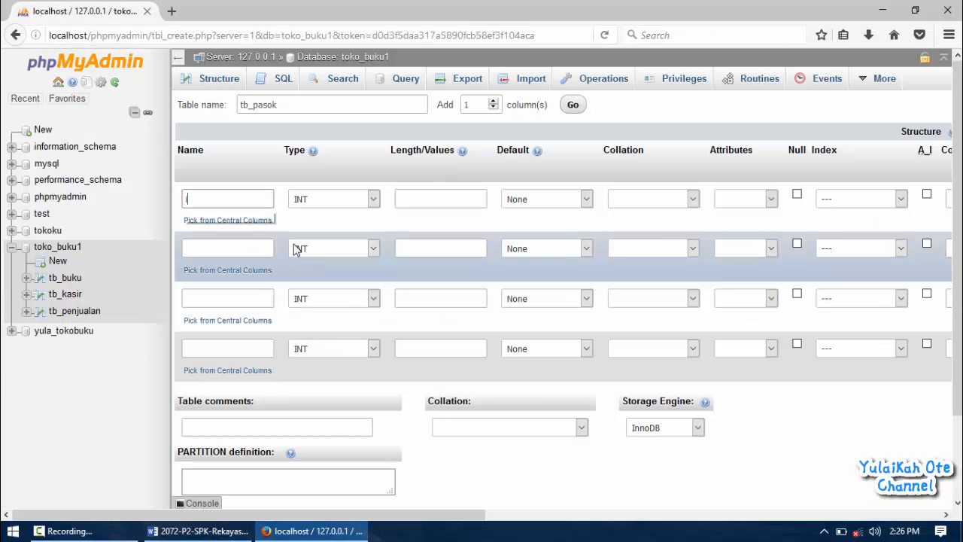
pyautogui.write('_pasok')
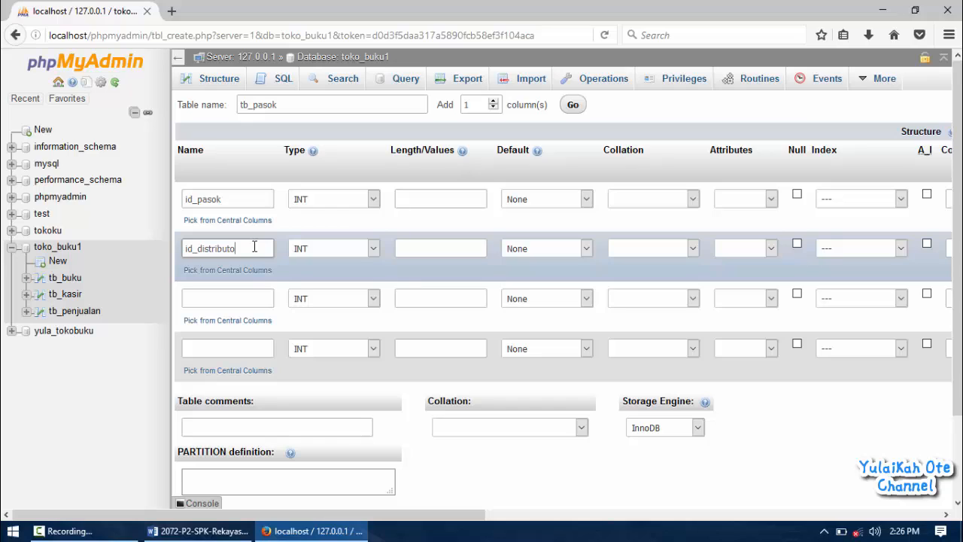
pyautogui.click(246, 296)
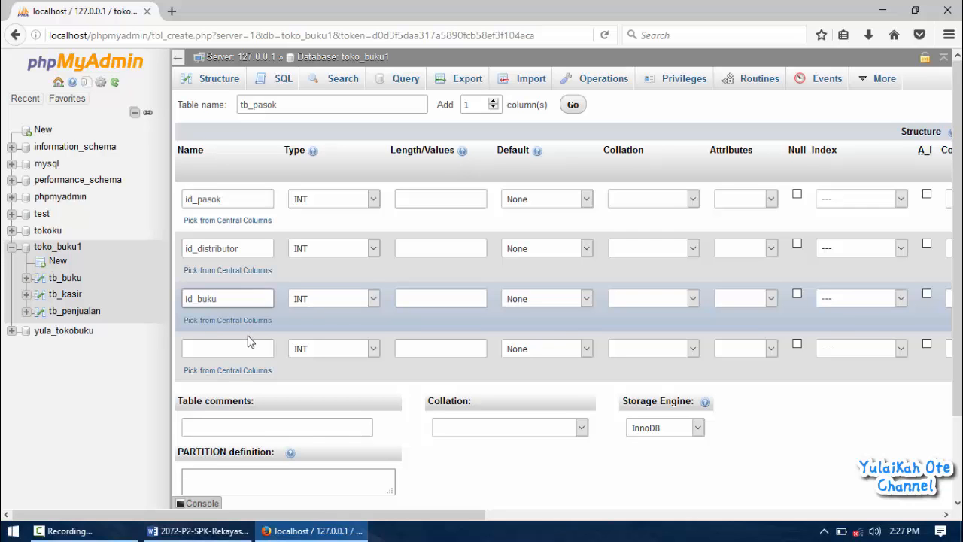
# Check the remaining pasok fields in the Word document's data model and add 1 column to the tb_pasok form.
pyautogui.hotkey('alt', 'Tab')
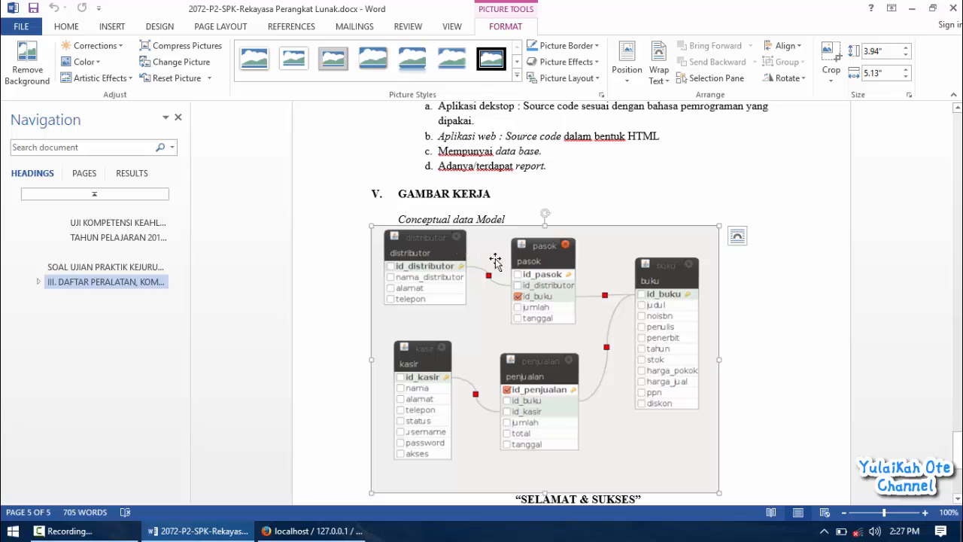
pyautogui.hotkey('alt', 'Tab')
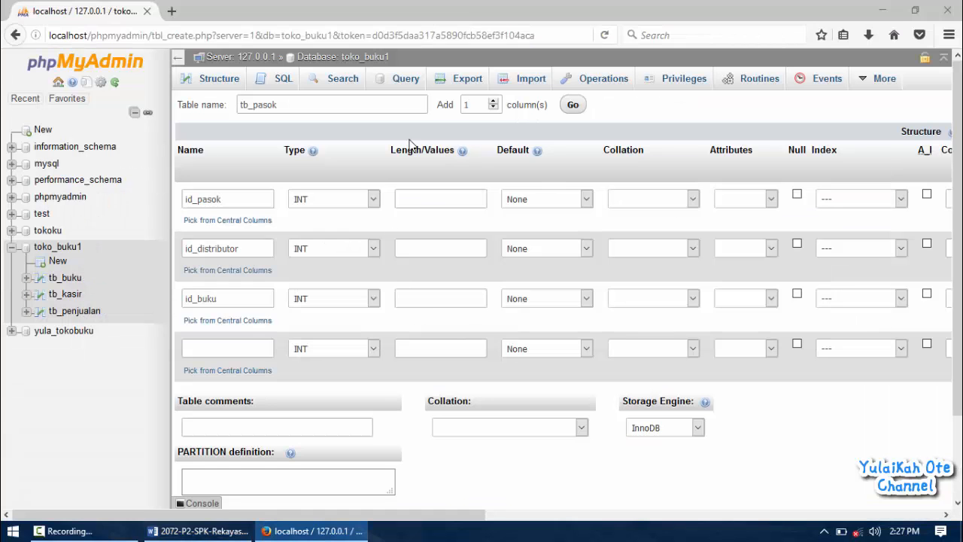
pyautogui.click(465, 108)
pyautogui.write('1')
pyautogui.click(573, 105)
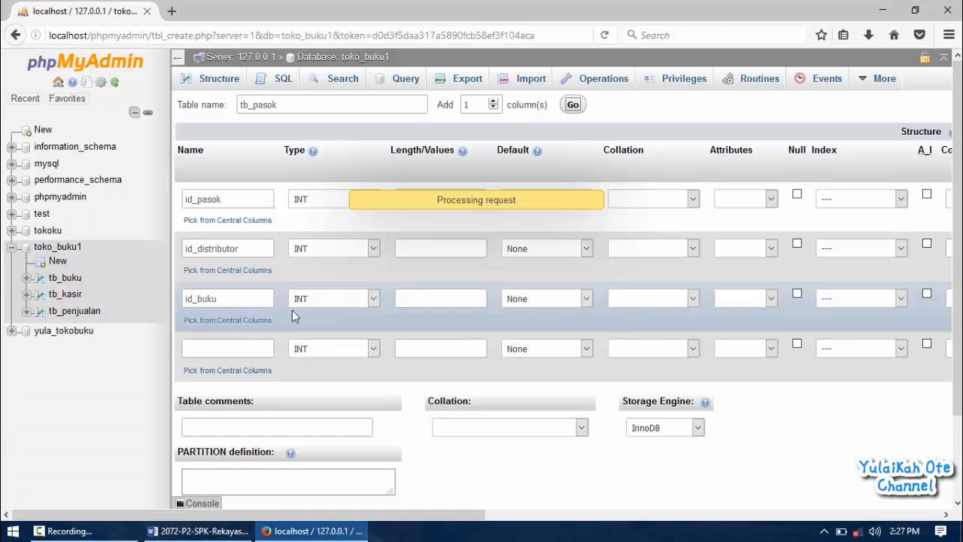
# Name the fourth column of tb_pasok jumlah.
pyautogui.click(236, 346)
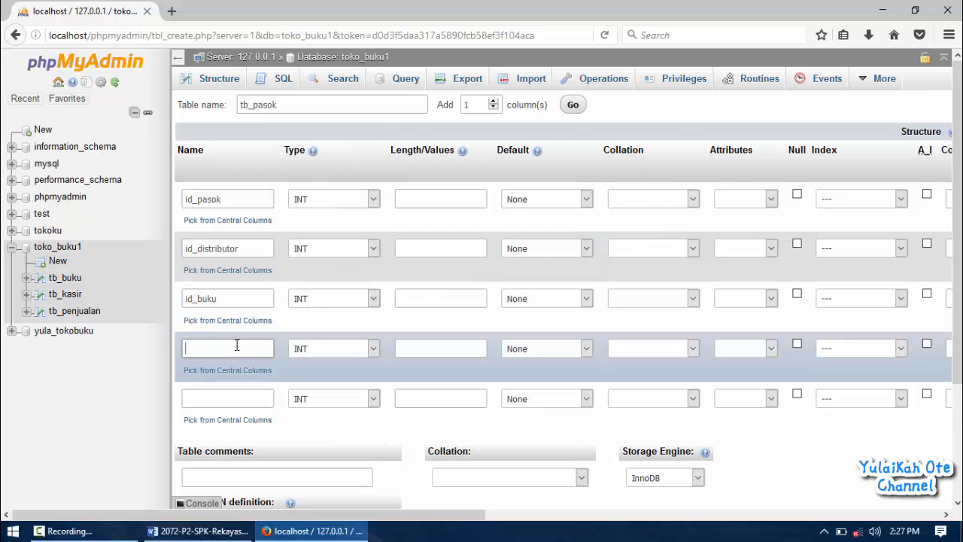
pyautogui.write('jm')
pyautogui.press('BackSpace')
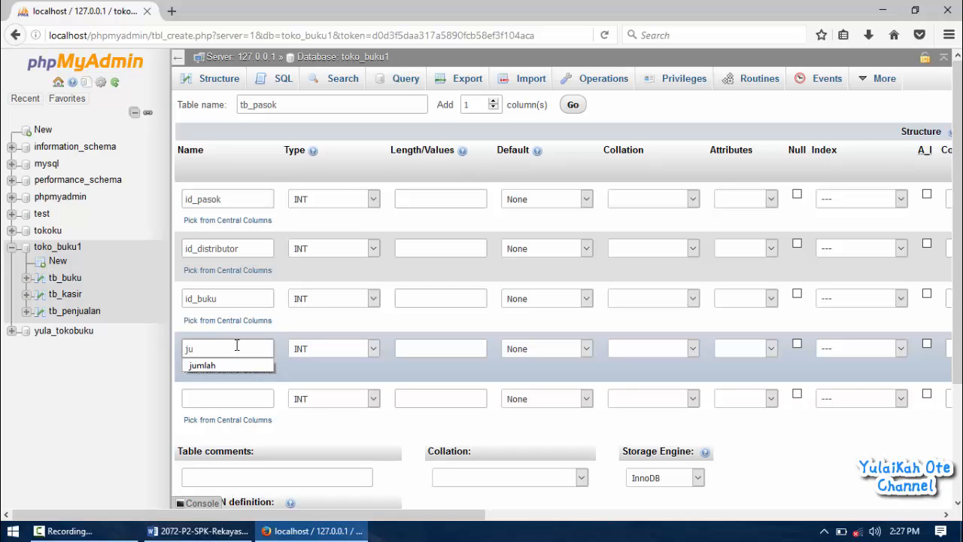
pyautogui.write('u')
pyautogui.press('Down')
pyautogui.press('Return')
# Check the last pasok field in the Word document, name the fifth column tanggal, and set its type to DATE.
pyautogui.click(223, 398)
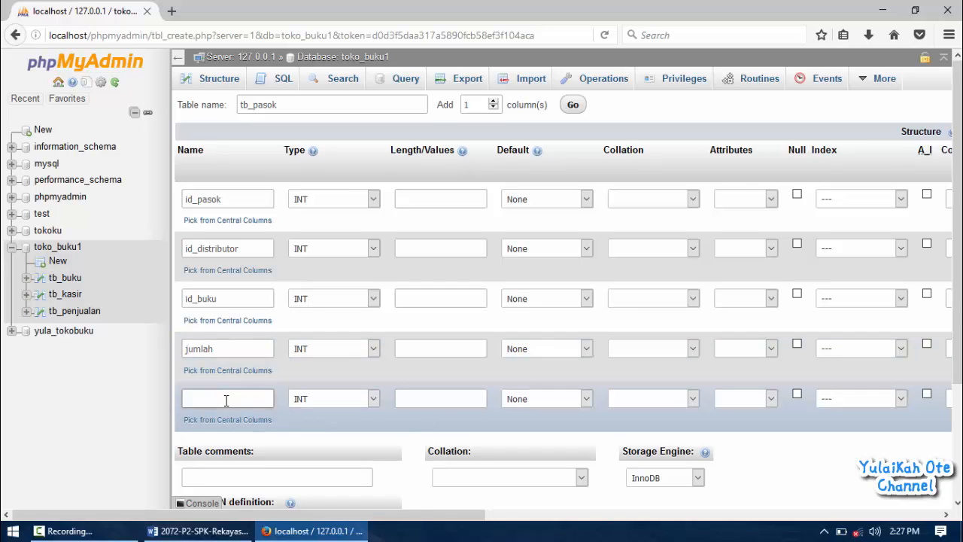
pyautogui.hotkey('alt', 'Tab')
pyautogui.hotkey('alt', 'Tab')
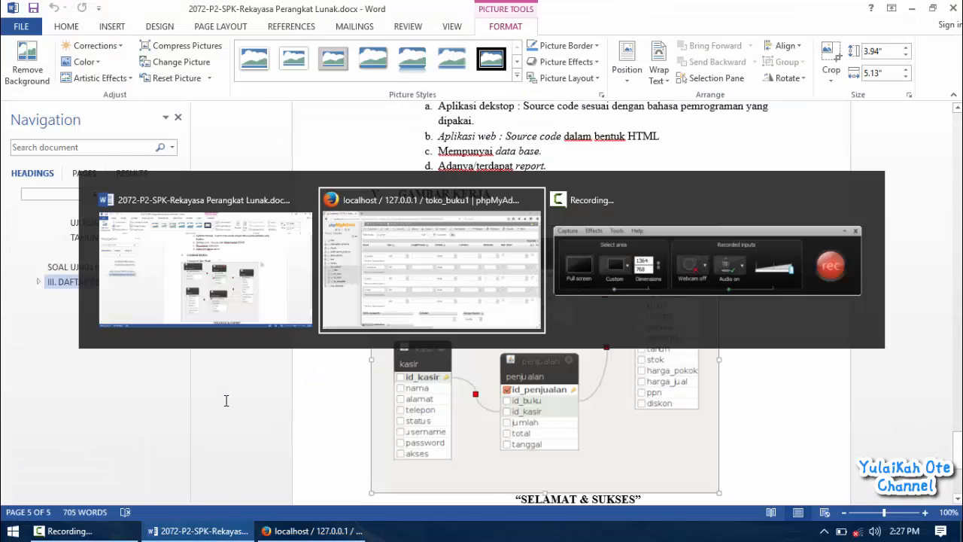
pyautogui.write('ta')
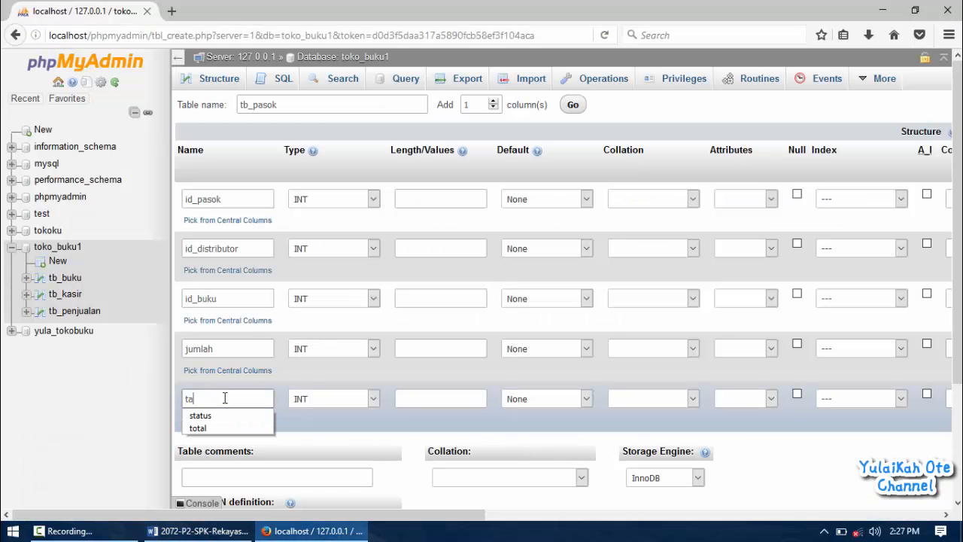
pyautogui.write('nggal')
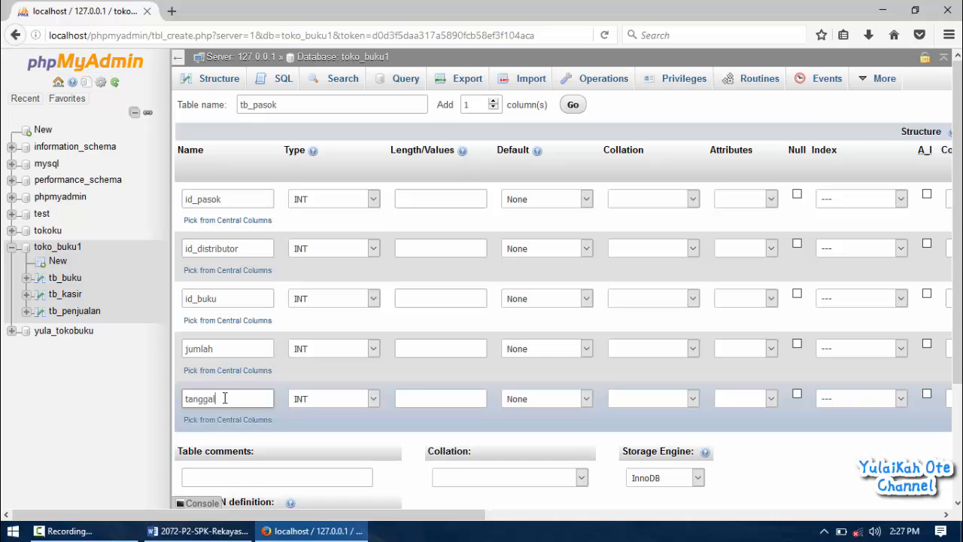
pyautogui.click(321, 406)
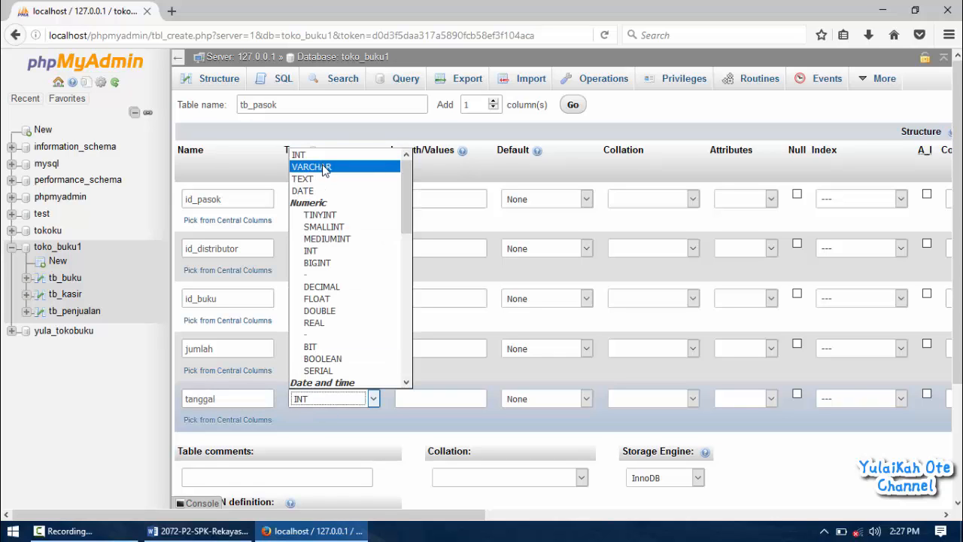
pyautogui.click(331, 191)
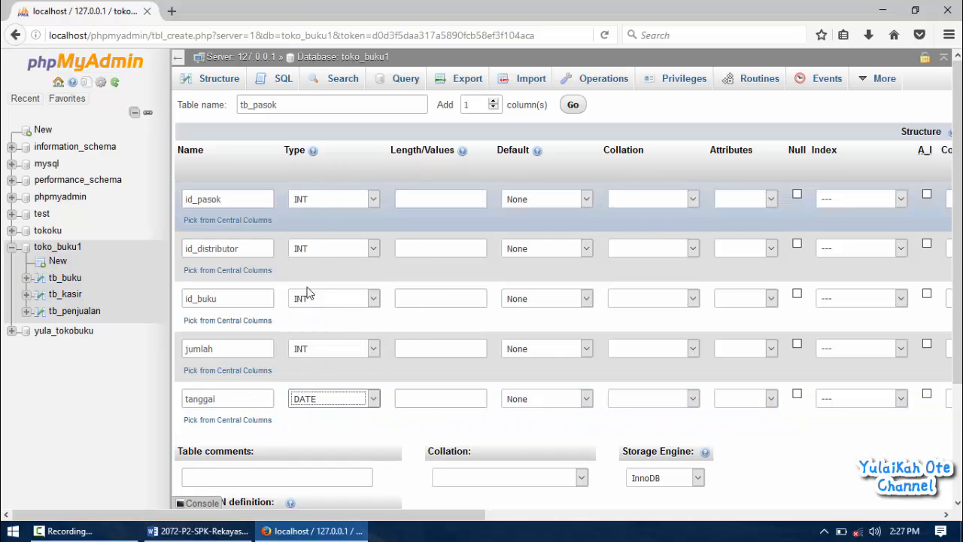
# Set the length of jumlah and id_buku to 11 and add an INDEX on id_buku.
pyautogui.click(410, 351)
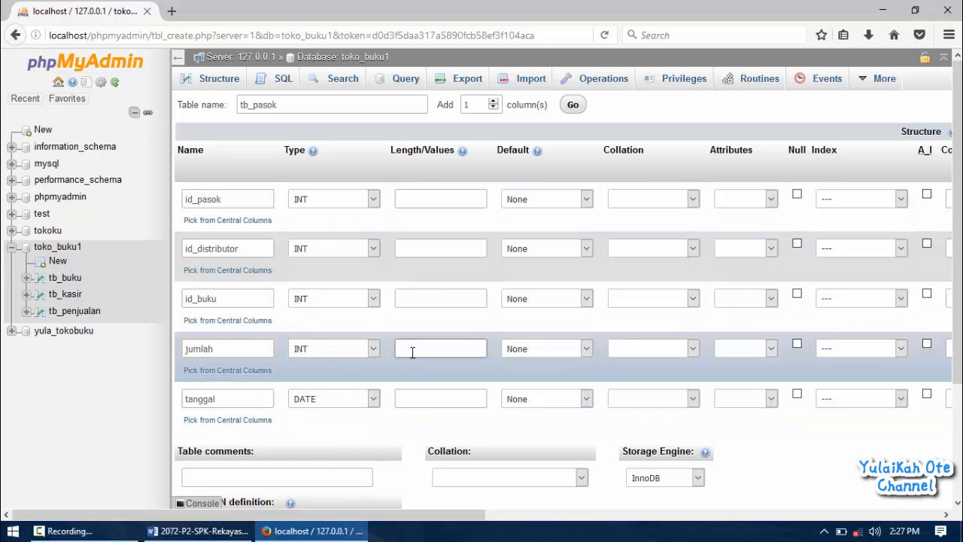
pyautogui.write('11')
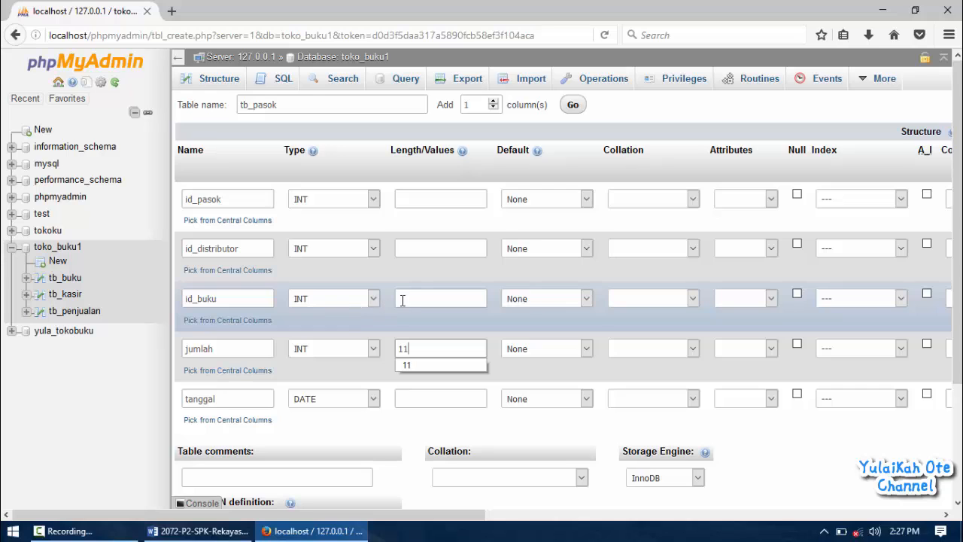
pyautogui.click(403, 299)
pyautogui.write('11')
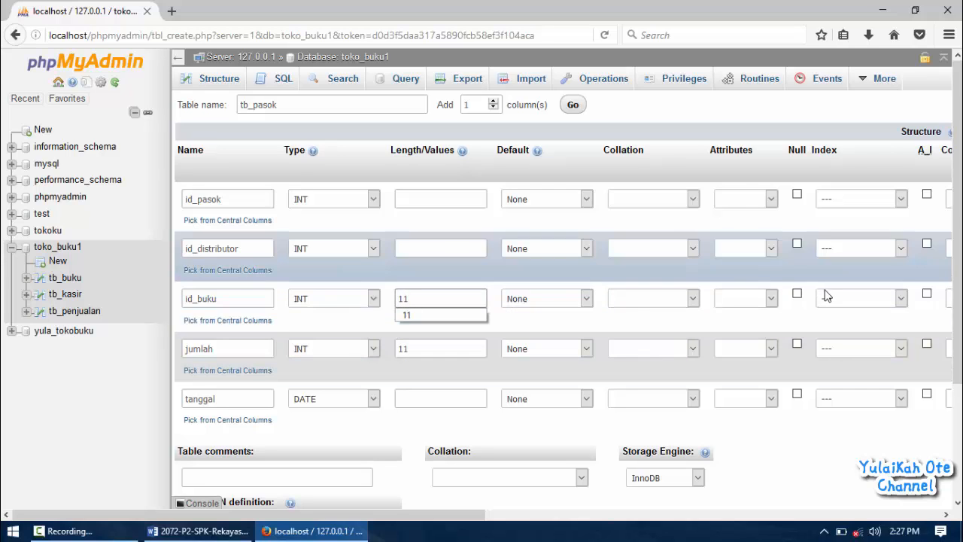
pyautogui.click(827, 297)
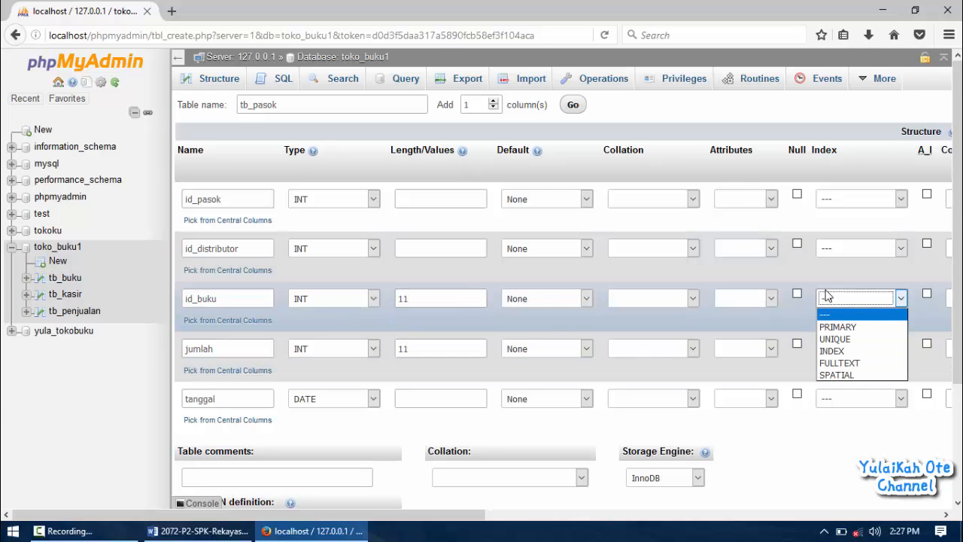
pyautogui.click(836, 352)
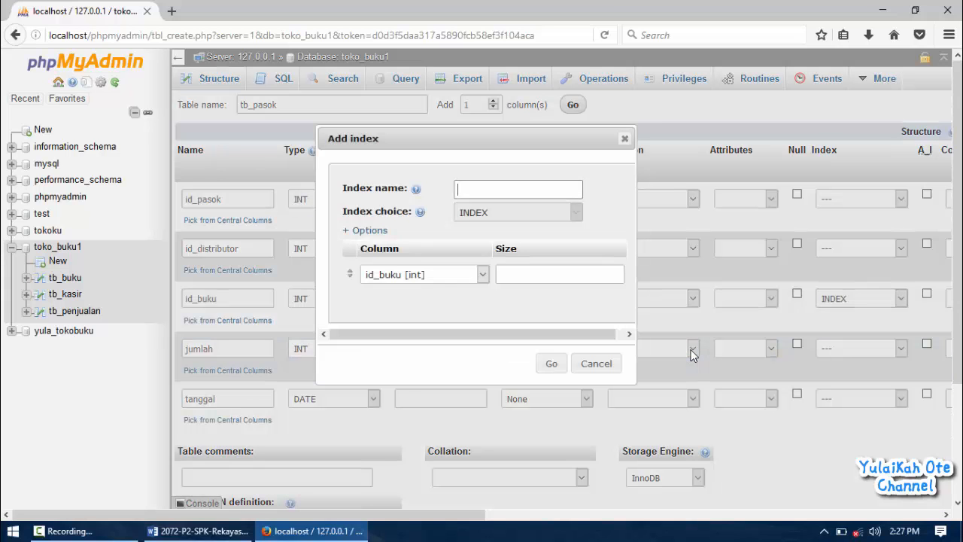
pyautogui.click(551, 365)
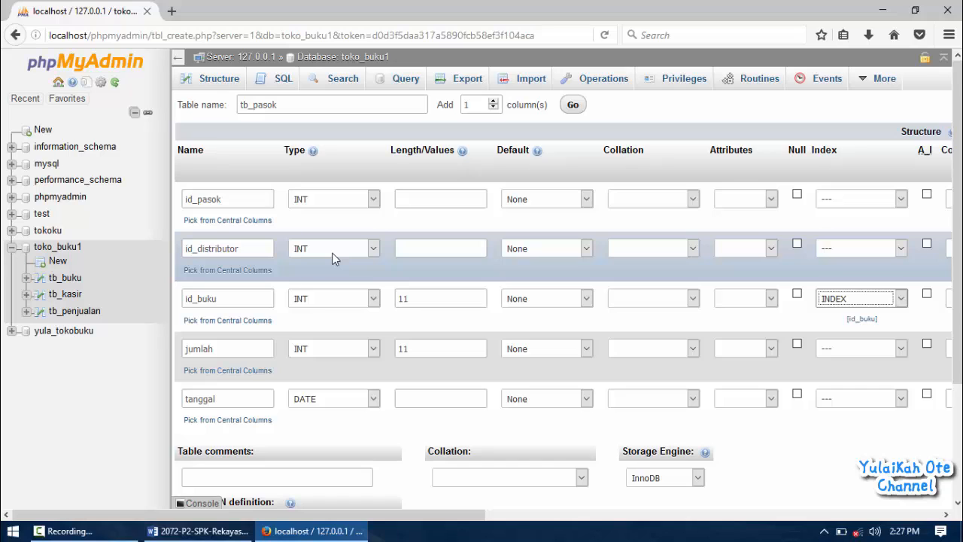
# Set the length of id_distributor to 11 and add a single-column INDEX on it.
pyautogui.click(401, 250)
pyautogui.write('11')
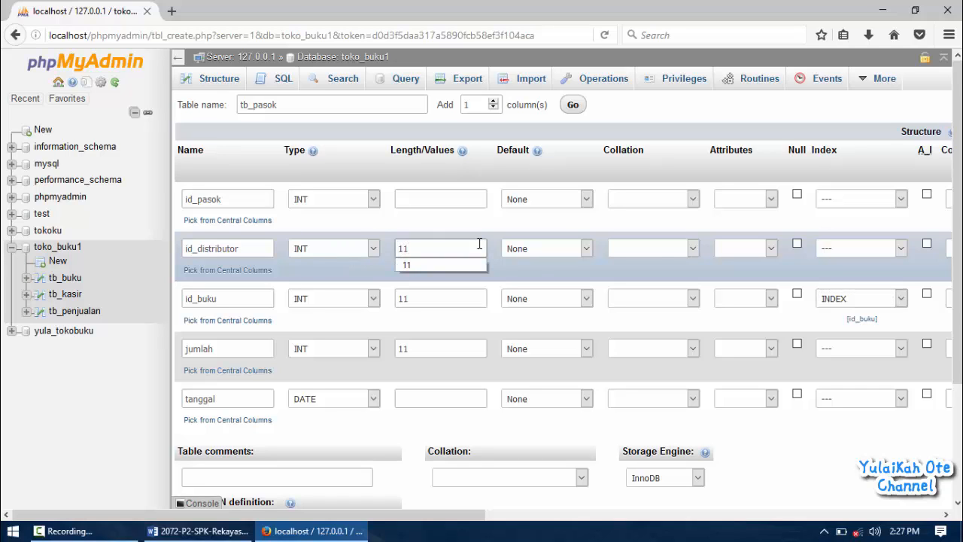
pyautogui.click(841, 247)
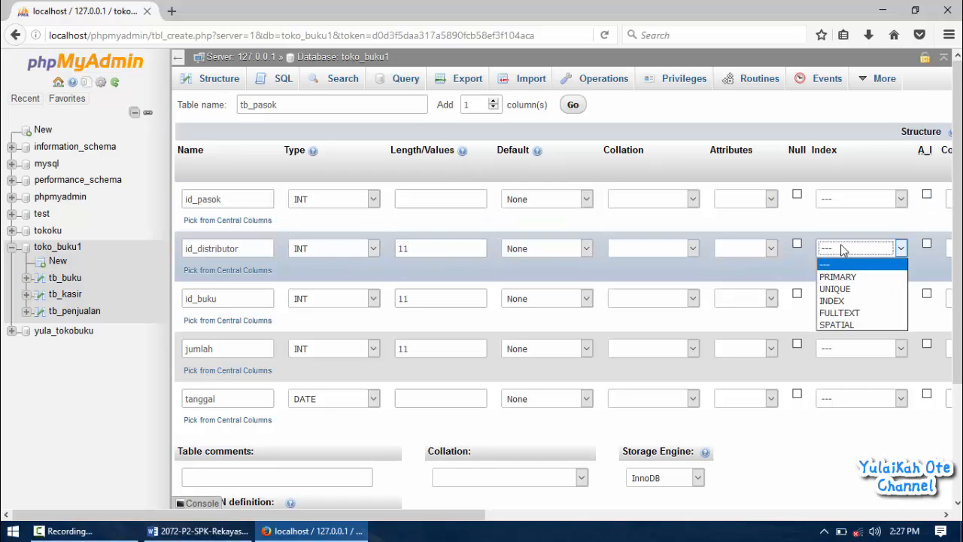
pyautogui.click(835, 301)
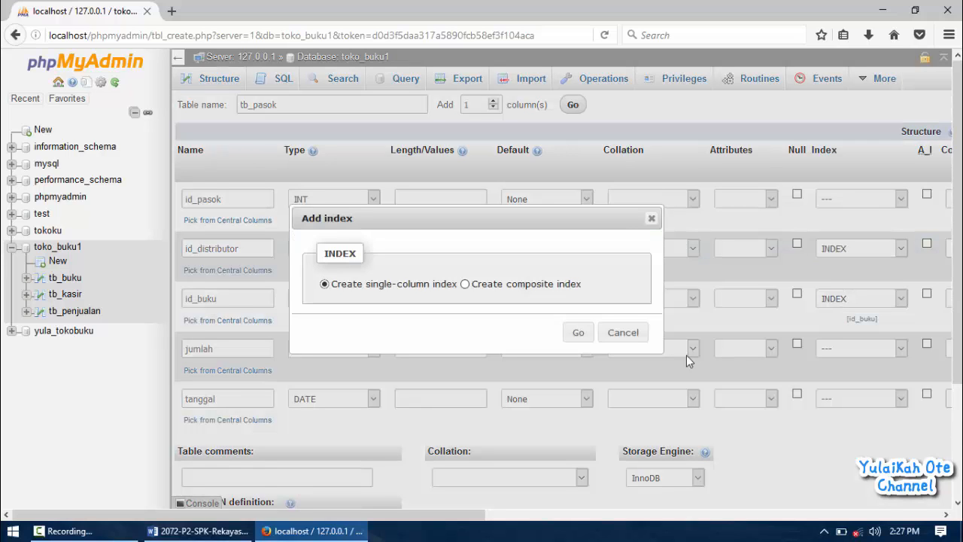
pyautogui.click(579, 335)
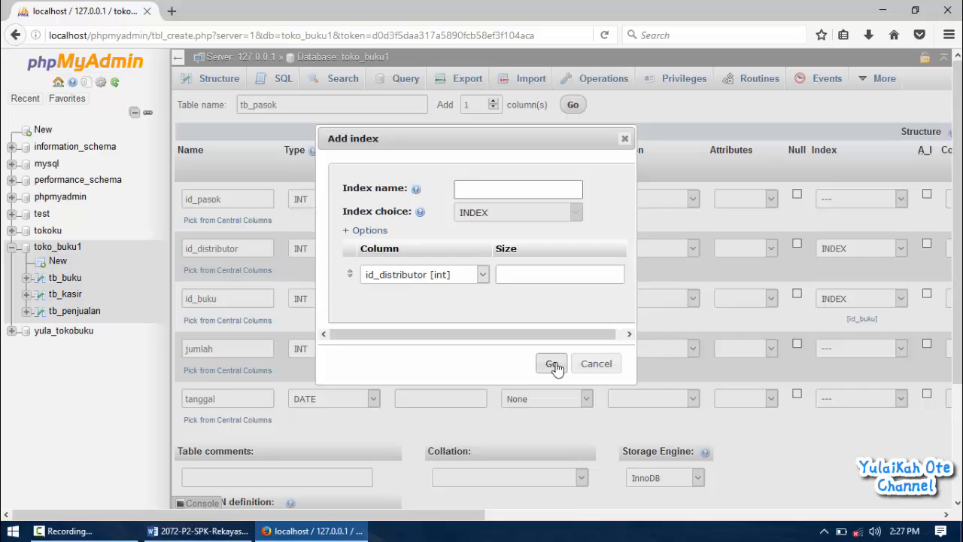
pyautogui.click(553, 364)
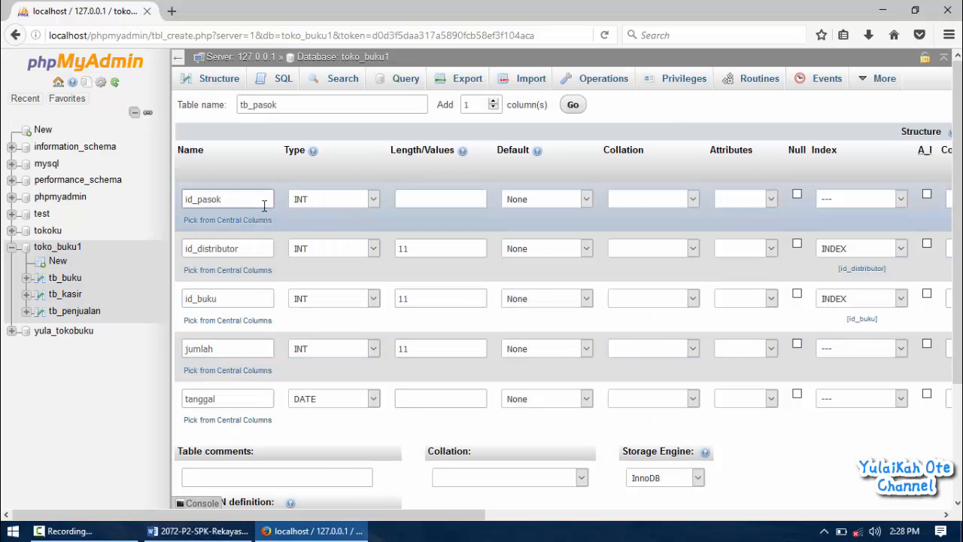
# Set the length of id_pasok to 11 and make it the auto-incrementing PRIMARY key.
pyautogui.click(419, 199)
pyautogui.write('11')
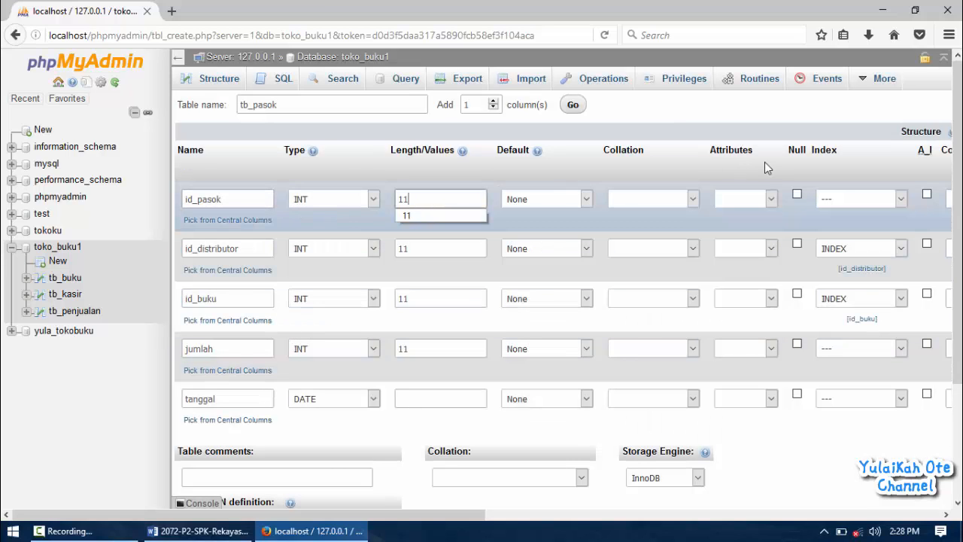
pyautogui.click(847, 197)
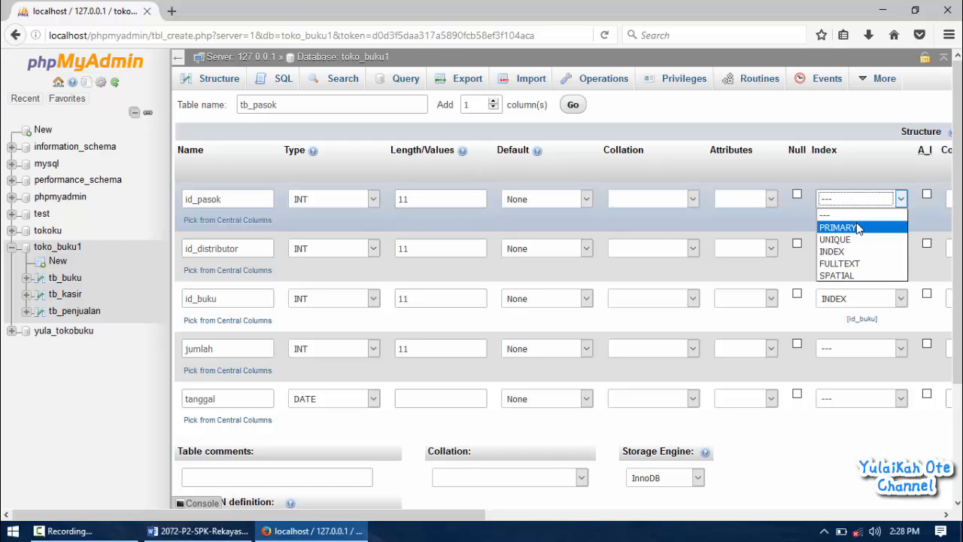
pyautogui.click(857, 228)
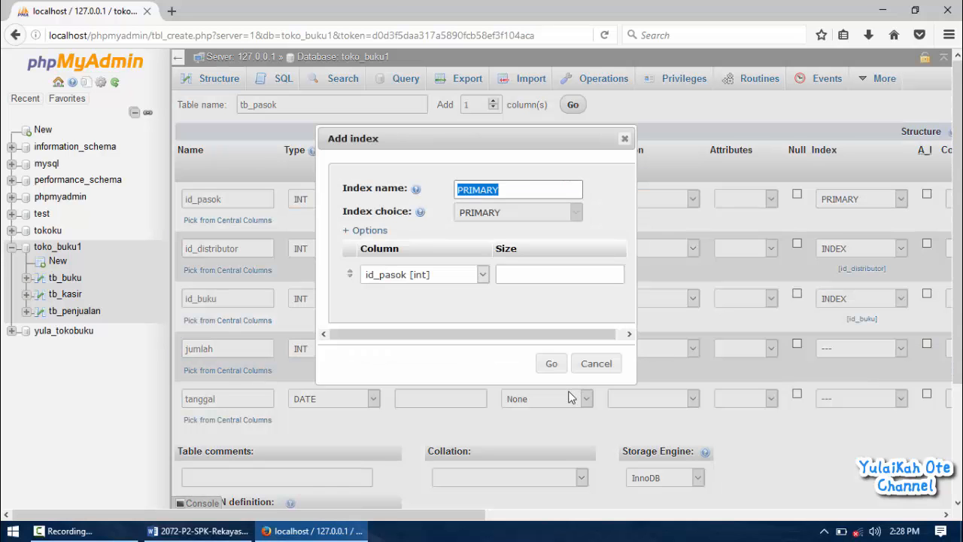
pyautogui.click(553, 365)
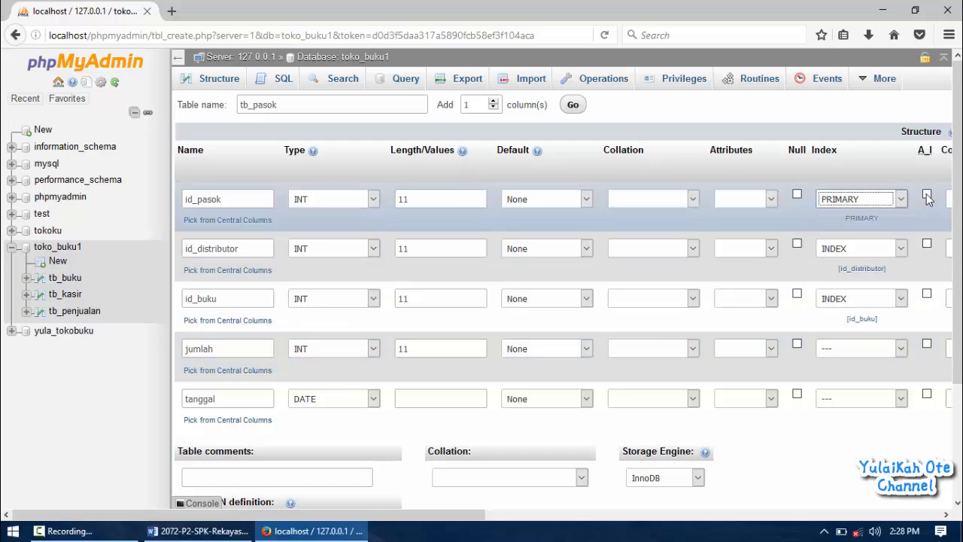
pyautogui.click(927, 195)
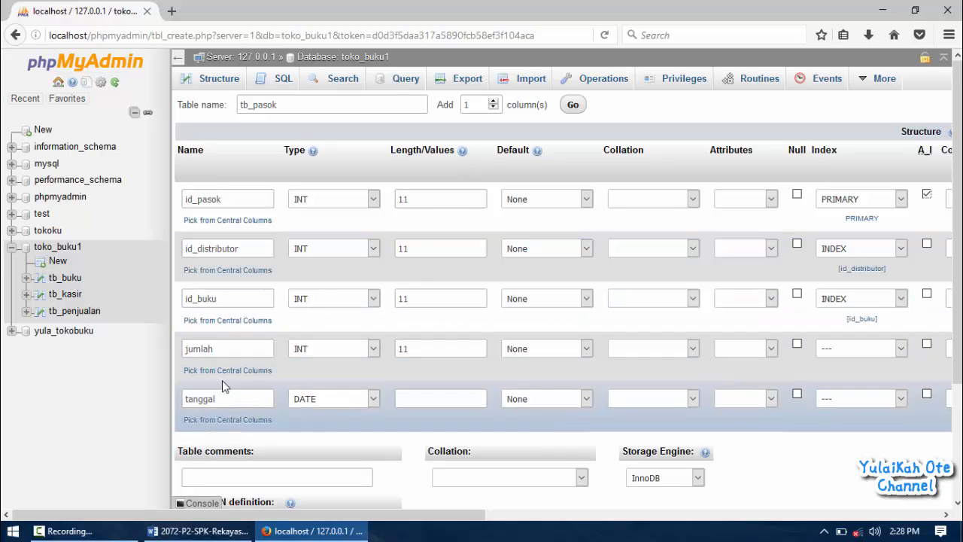
# Save the tb_pasok table definition.
pyautogui.hotkey('alt', 'Tab')
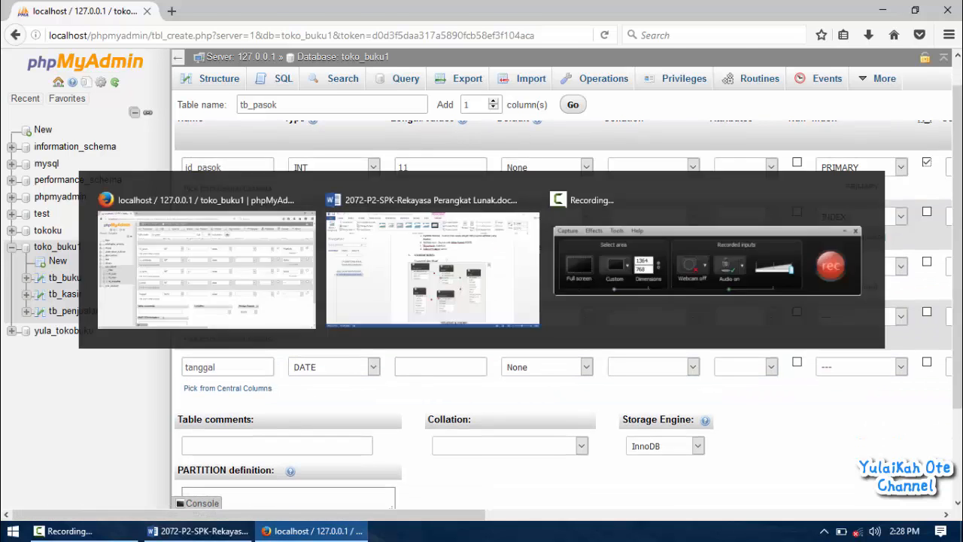
pyautogui.hotkey('alt', 'Tab')
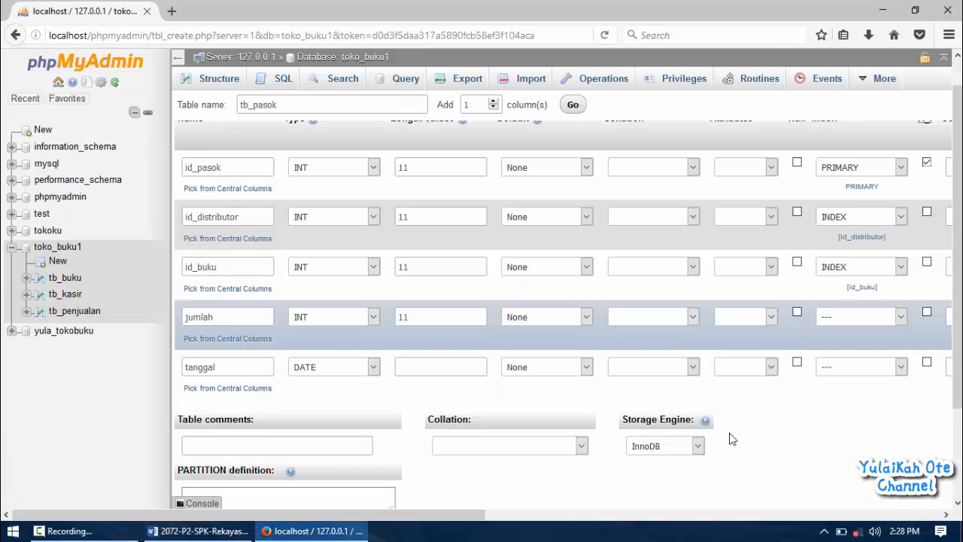
pyautogui.scroll(-3, 730, 439)
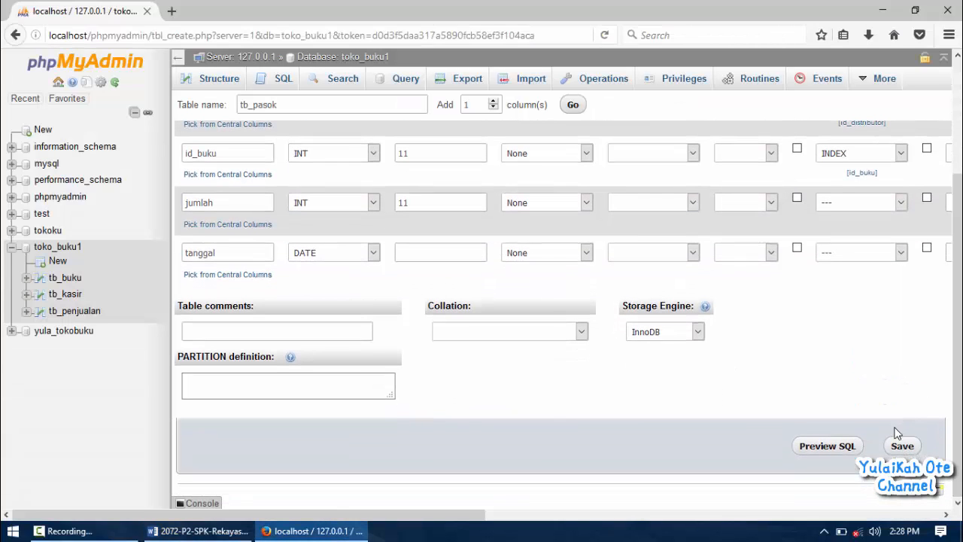
pyautogui.click(900, 447)
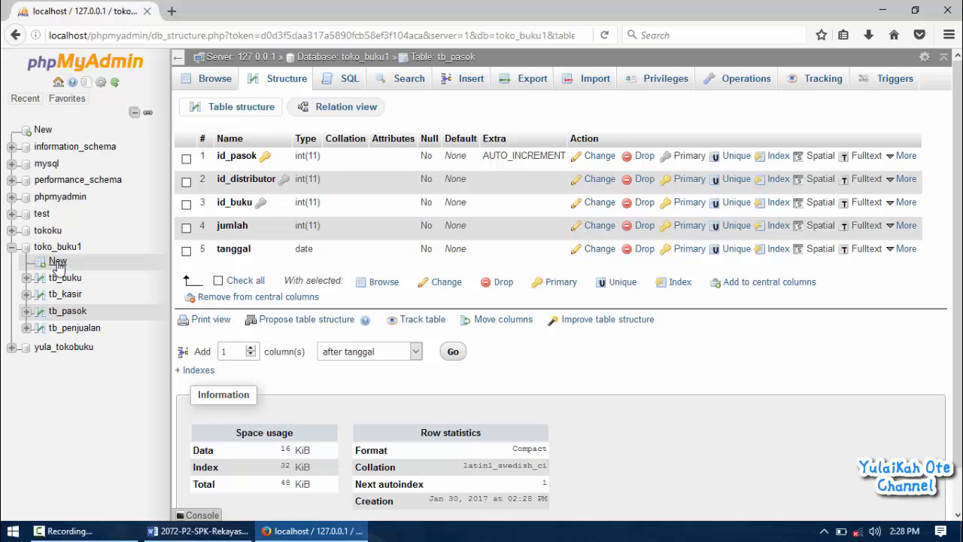
# Start a new table in toko_buku1 and name it tb_distributor, following the distributor entity in the Word document.
pyautogui.click(58, 263)
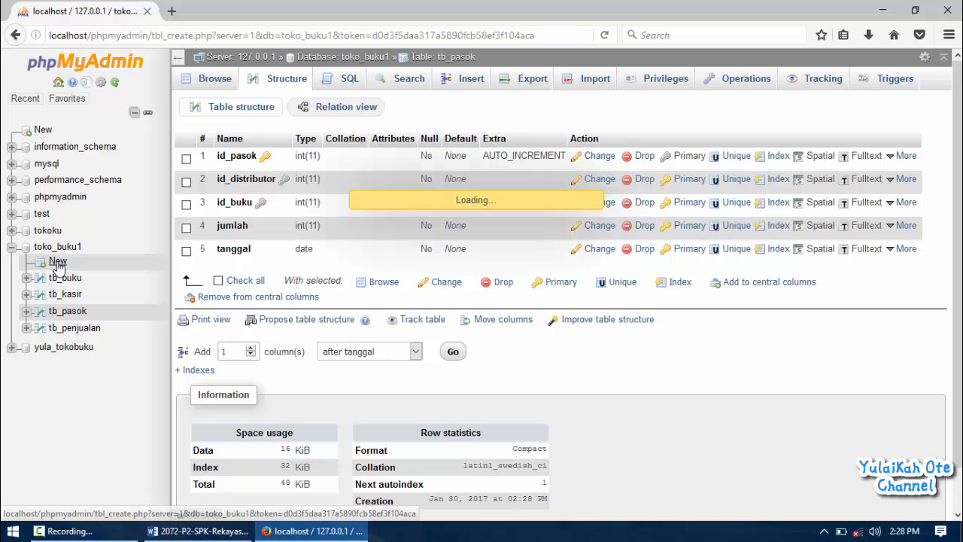
pyautogui.hotkey('alt', 'Tab')
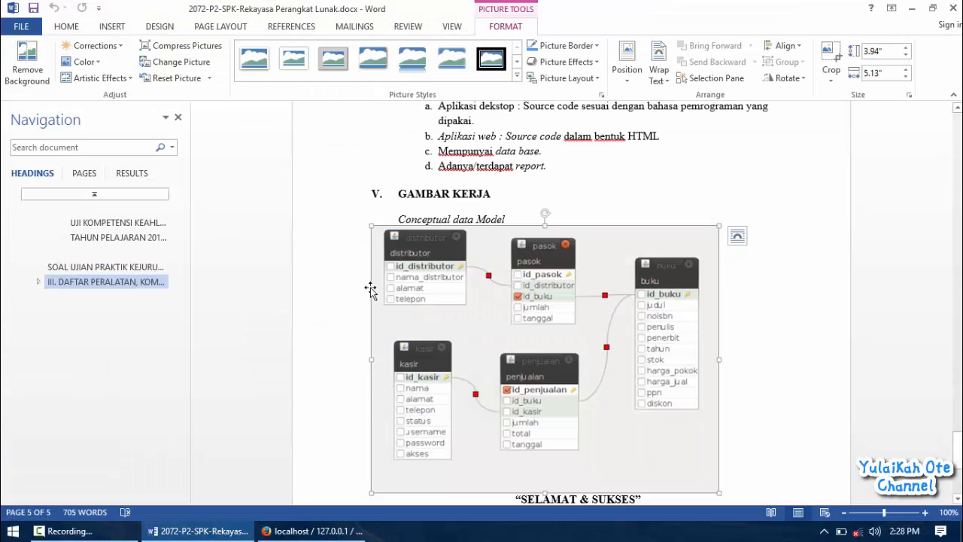
pyautogui.hotkey('alt', 'Tab')
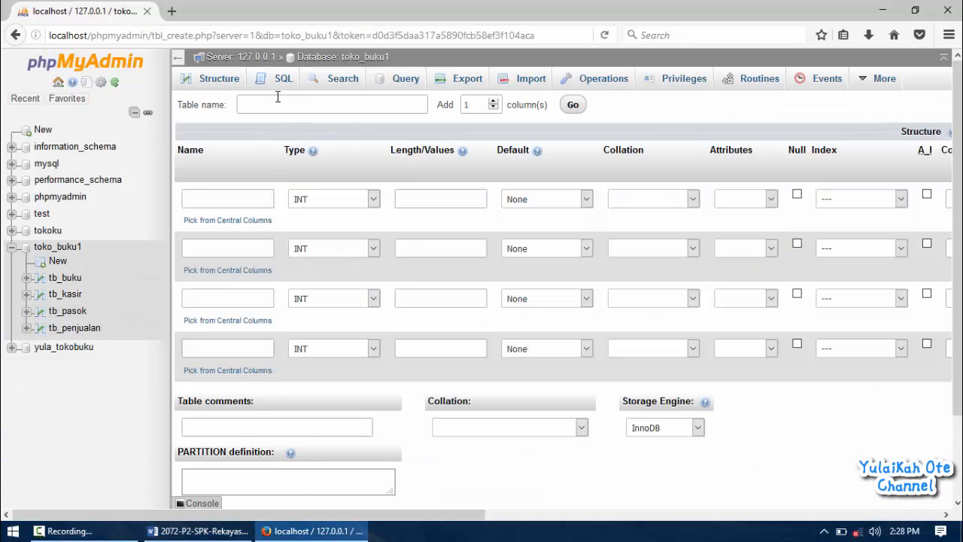
pyautogui.click(351, 103)
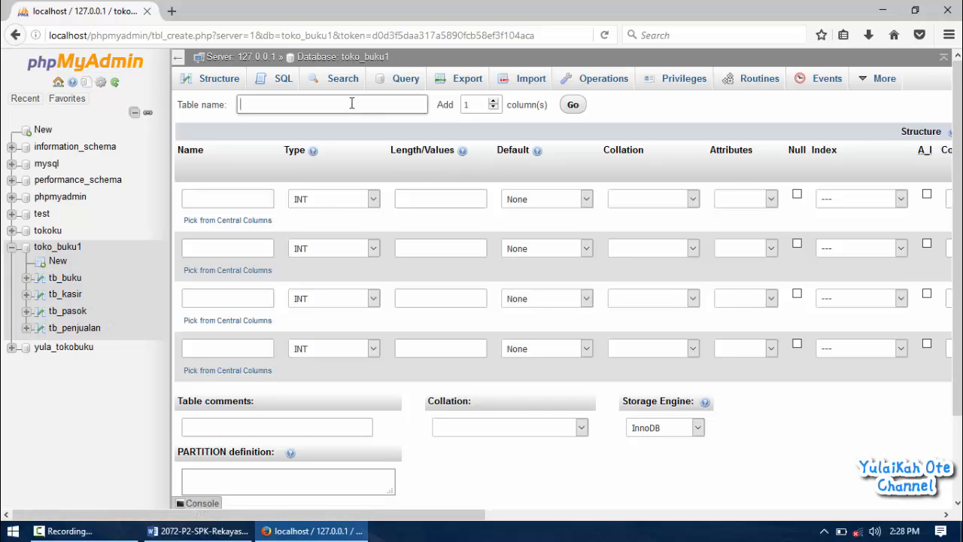
pyautogui.write('tb')
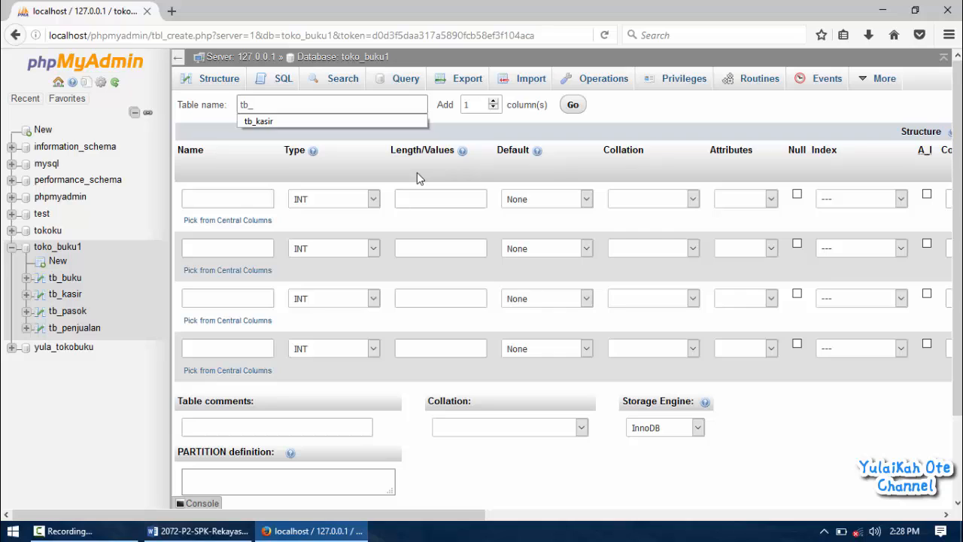
pyautogui.write('_di')
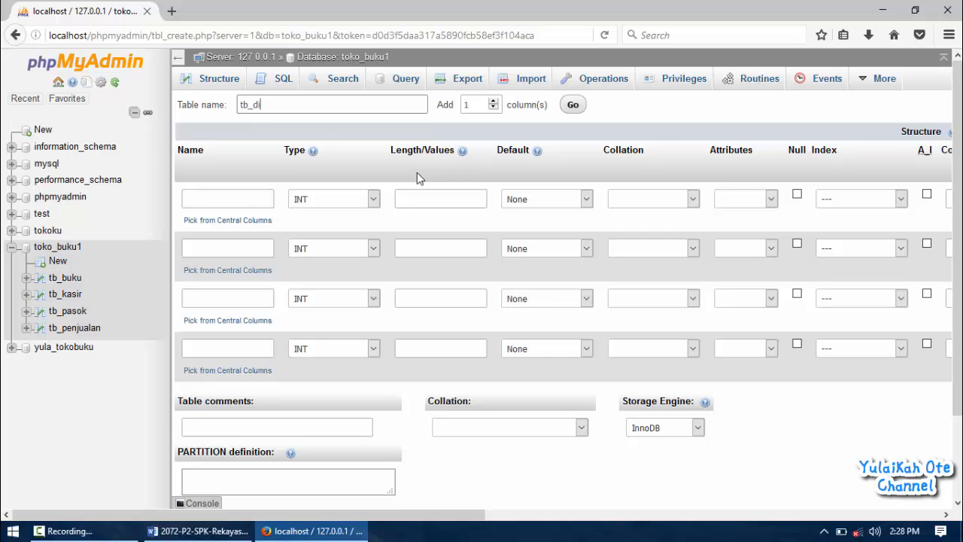
pyautogui.write('stributor')
# Check the distributor fields in the Word document's data model and name the first column of tb_distributor id_distributor.
pyautogui.click(243, 202)
pyautogui.hotkey('alt', 'Tab')
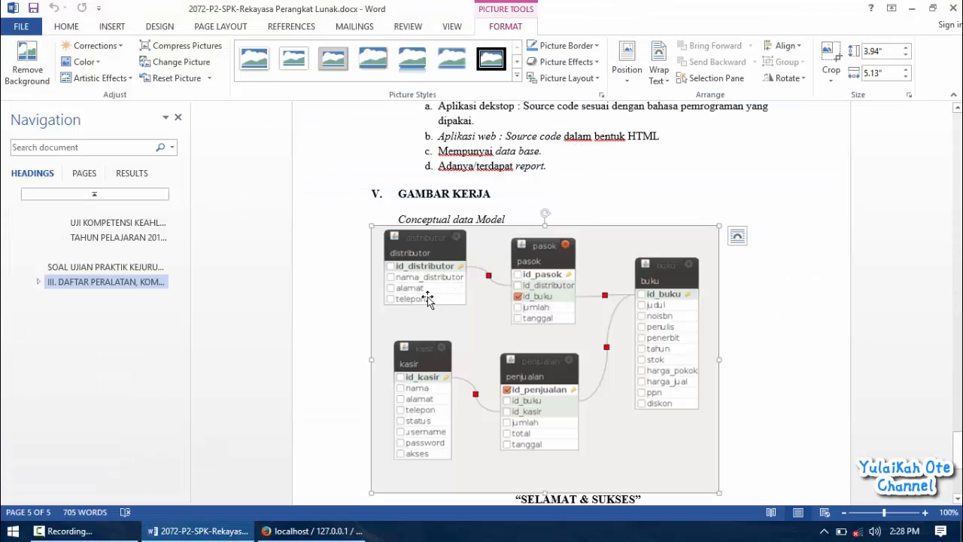
pyautogui.hotkey('alt', 'Tab')
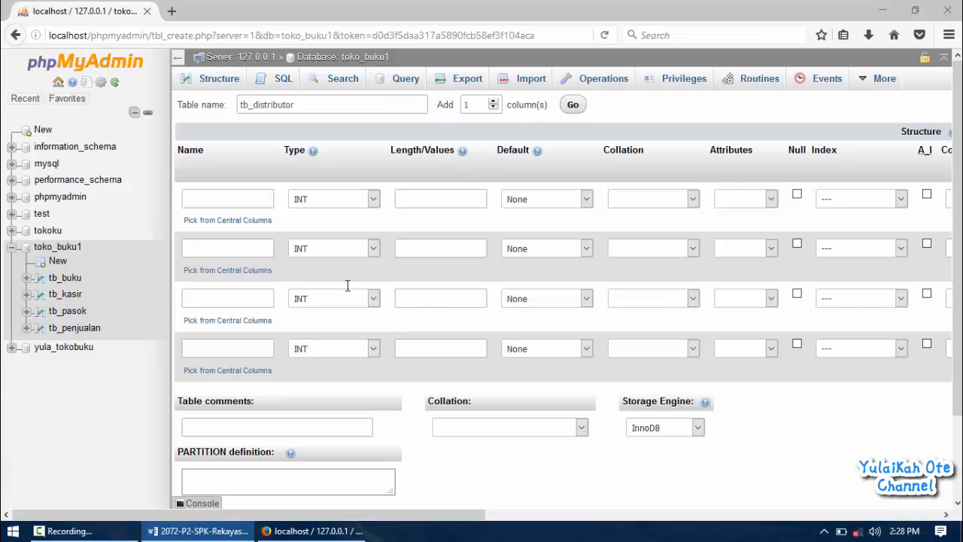
pyautogui.click(202, 203)
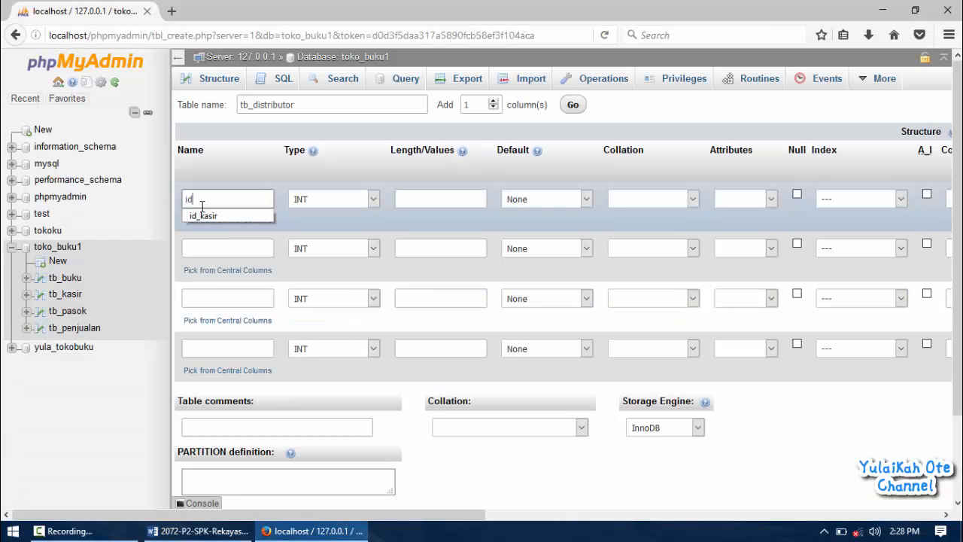
pyautogui.write('id_di')
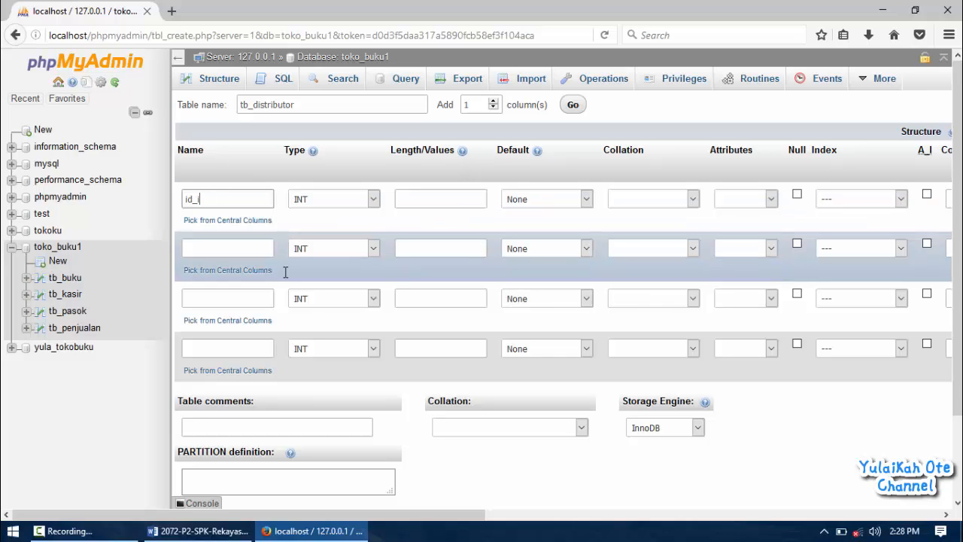
pyautogui.press('BackSpace')
pyautogui.write('distributor')
# Name the second column nama_distributor, checking the field name against the distributor entity in the Word document.
pyautogui.click(243, 250)
pyautogui.write('n')
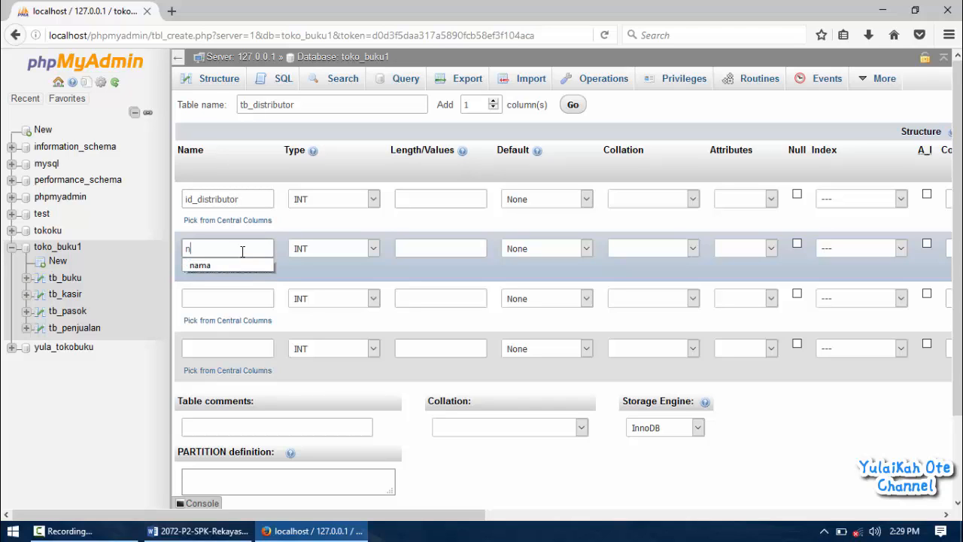
pyautogui.write('ama_')
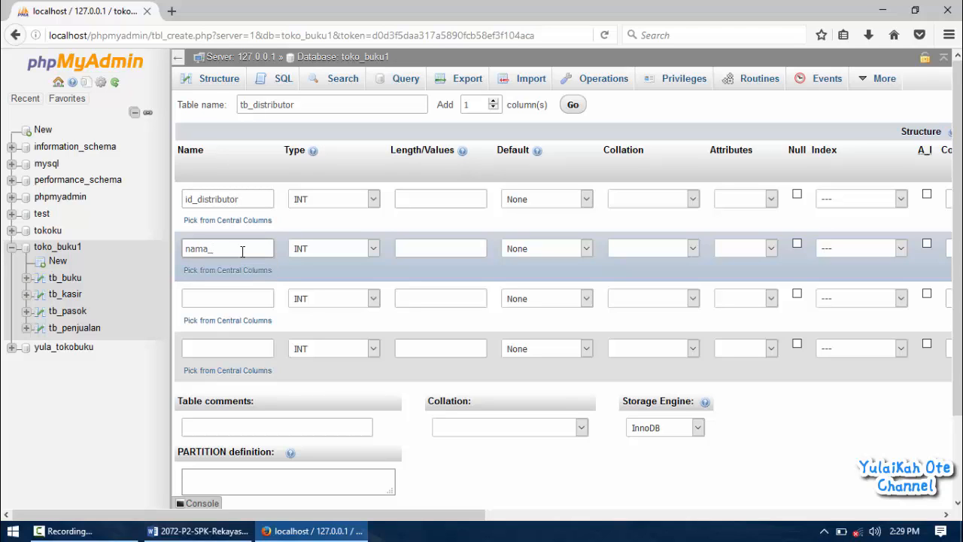
pyautogui.hotkey('alt', 'Tab')
pyautogui.hotkey('alt', 'Tab')
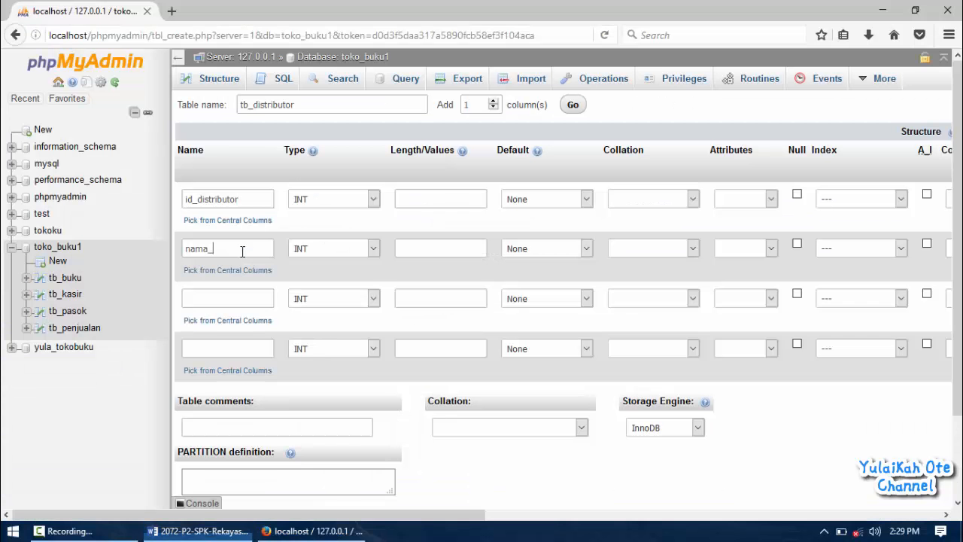
pyautogui.hotkey('alt', 'Tab')
pyautogui.hotkey('alt', 'Tab')
# Name the third column of tb_distributor alamat and the fourth telepon.
pyautogui.click(235, 299)
pyautogui.write('ala')
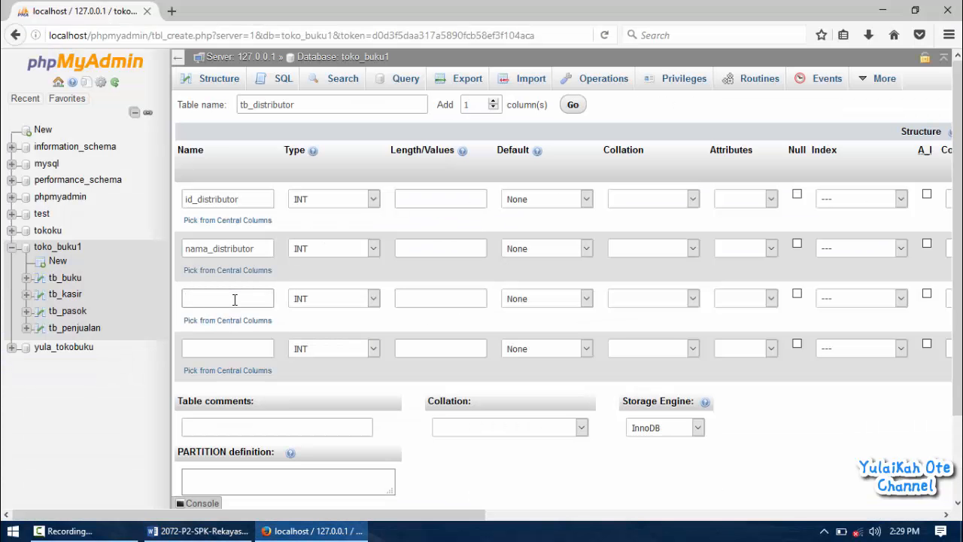
pyautogui.press('Down')
pyautogui.press('Return')
pyautogui.click(232, 343)
pyautogui.write('telepon')
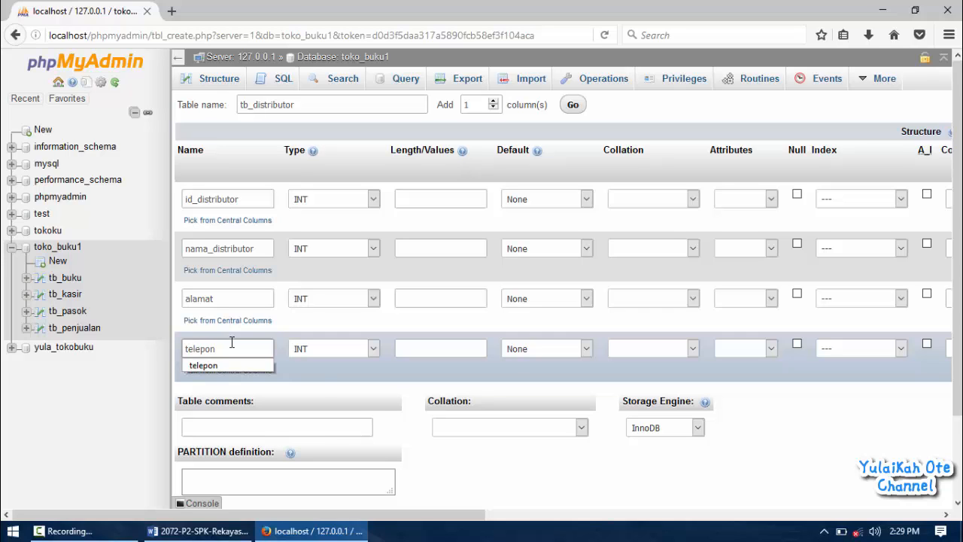
# Set the telepon column to VARCHAR with length 15 and the alamat column to VARCHAR with length 100.
pyautogui.click(297, 352)
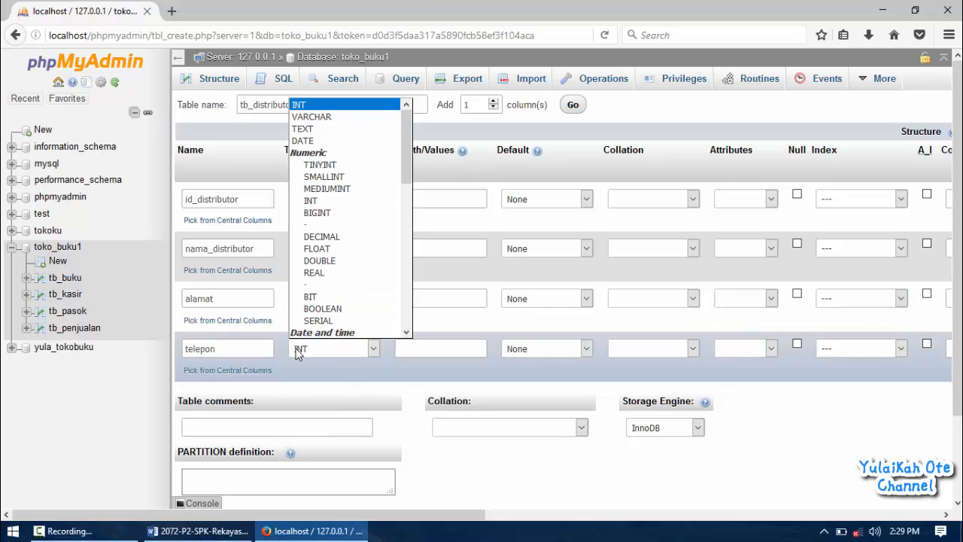
pyautogui.click(323, 119)
pyautogui.click(428, 352)
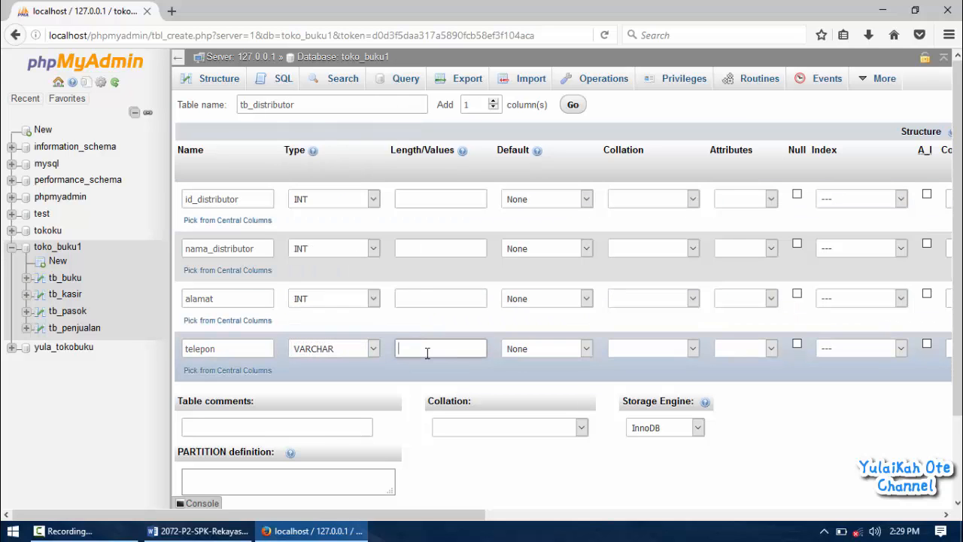
pyautogui.write('15')
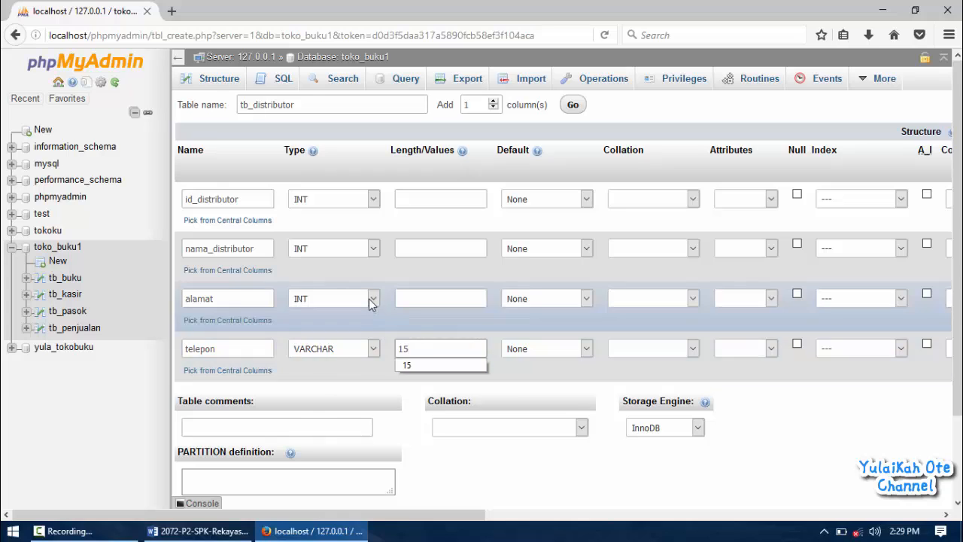
pyautogui.click(368, 299)
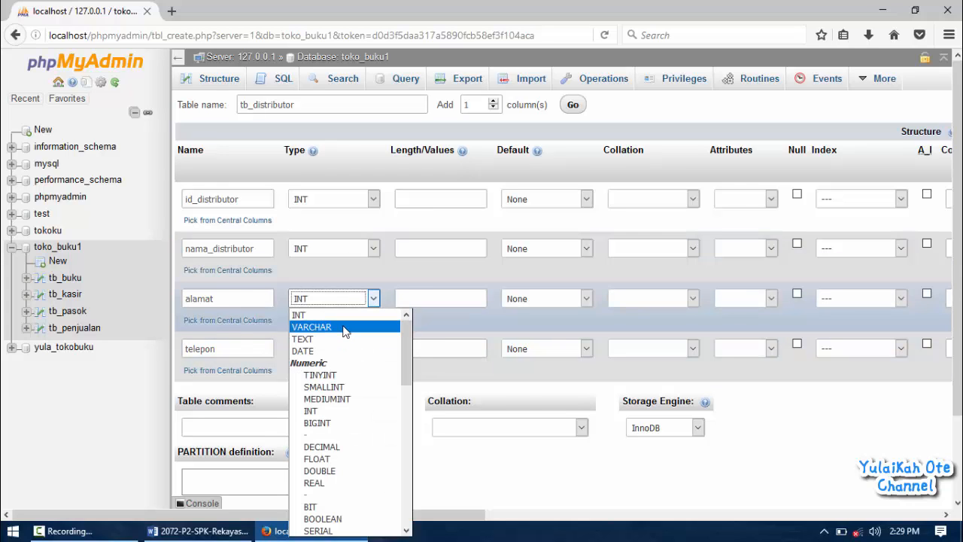
pyautogui.click(343, 327)
pyautogui.click(415, 298)
pyautogui.write('100')
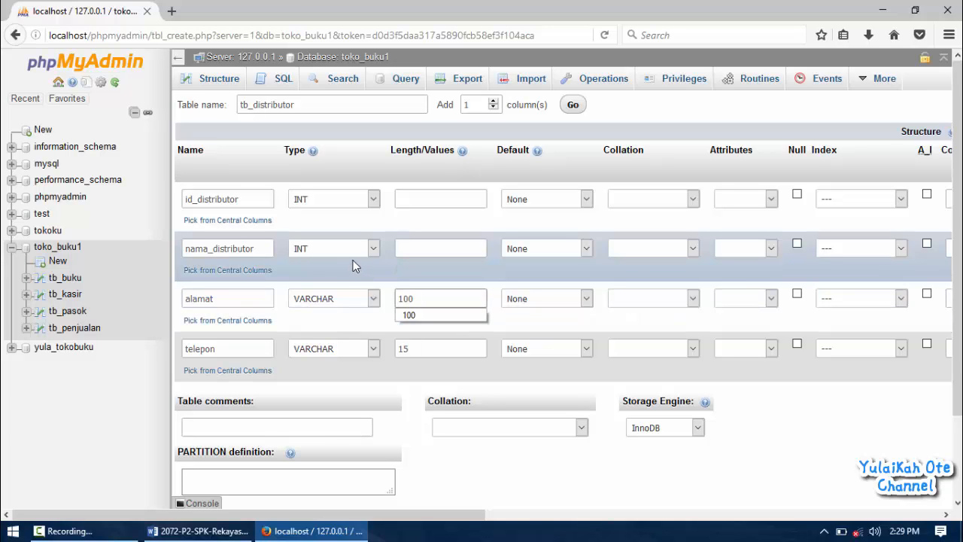
# Set nama_distributor to VARCHAR with length 50 and give id_distributor a length of 11.
pyautogui.click(361, 249)
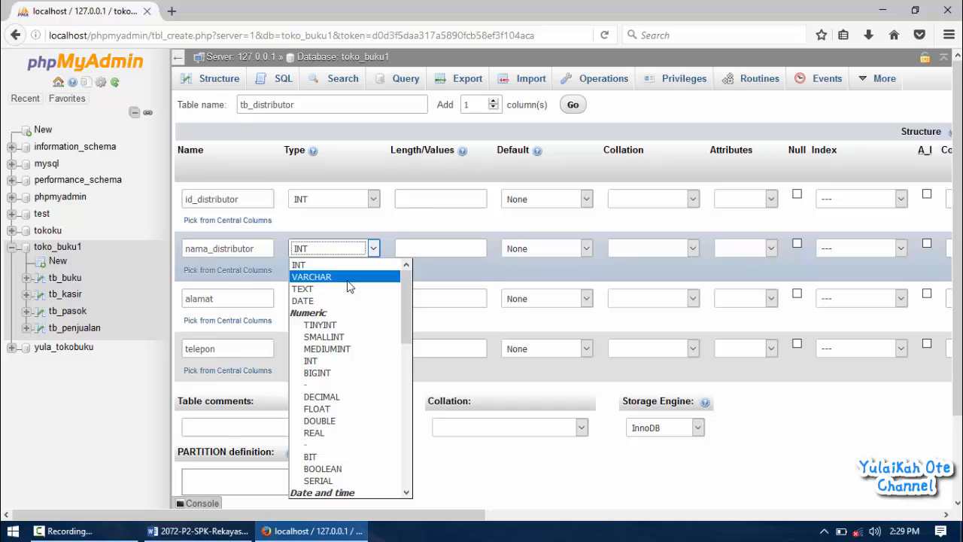
pyautogui.click(349, 278)
pyautogui.click(413, 245)
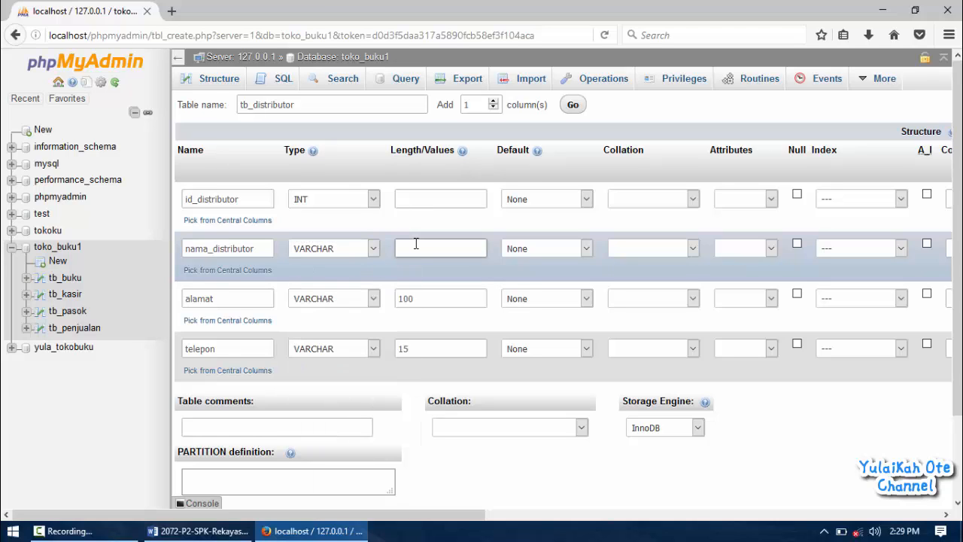
pyautogui.write('50')
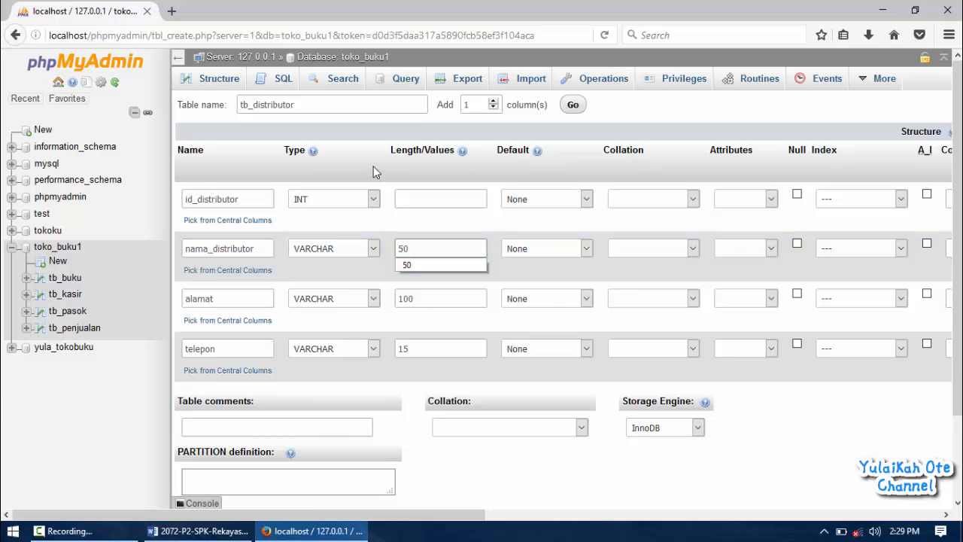
pyautogui.click(418, 194)
pyautogui.write('11')
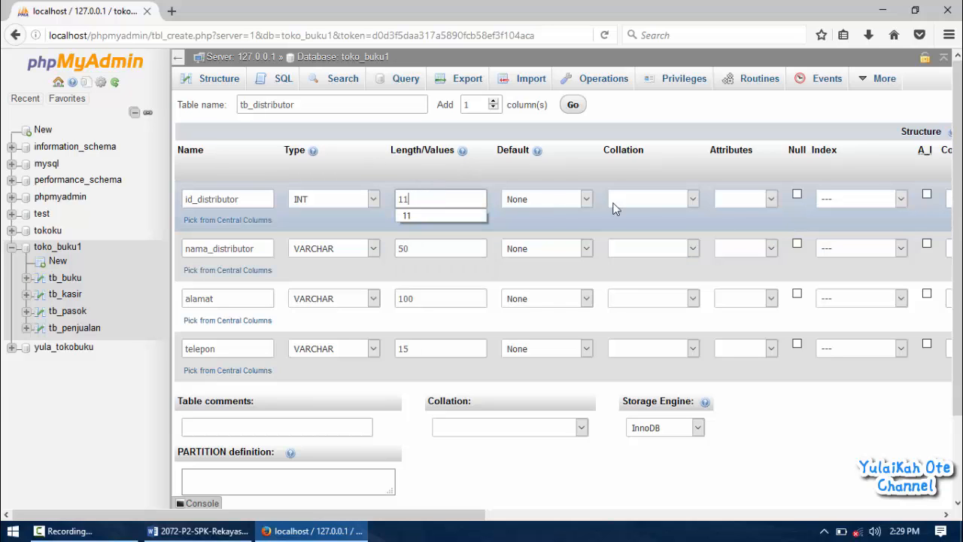
# Make id_distributor the auto-incrementing PRIMARY key and save the tb_distributor table.
pyautogui.click(847, 200)
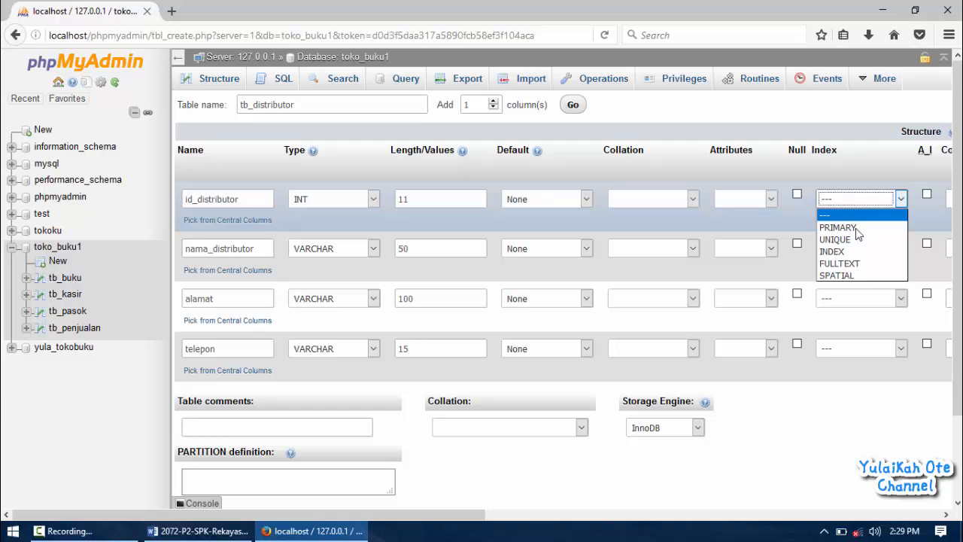
pyautogui.click(857, 228)
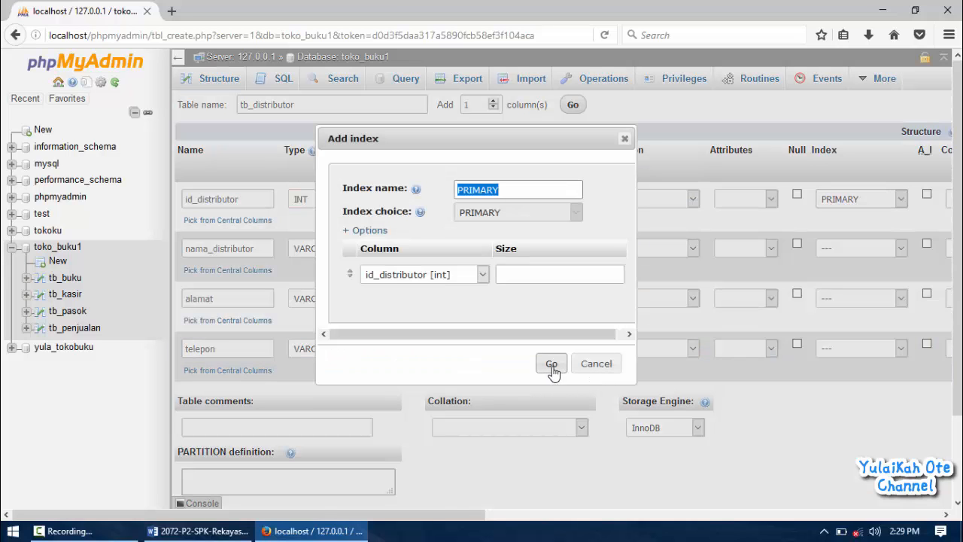
pyautogui.click(555, 364)
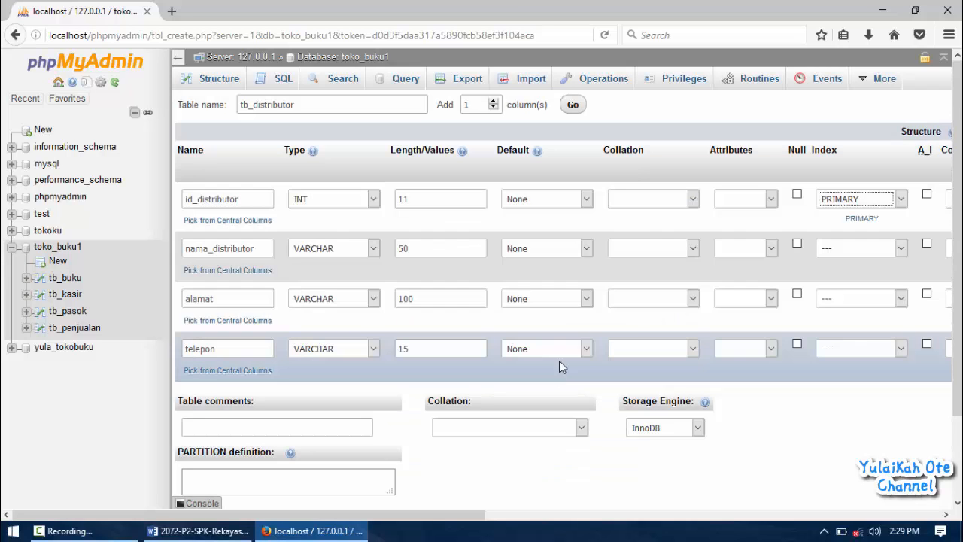
pyautogui.click(927, 194)
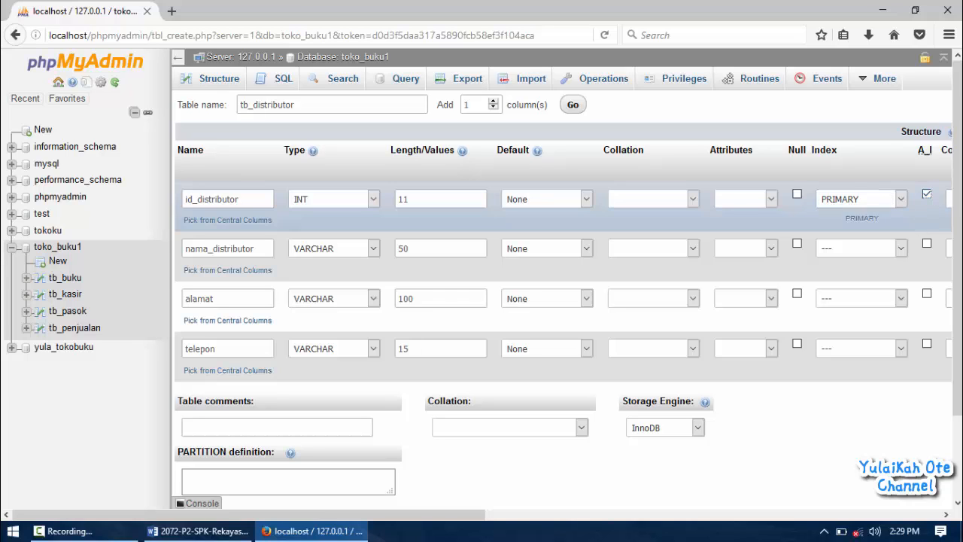
pyautogui.scroll(-2, 939, 488)
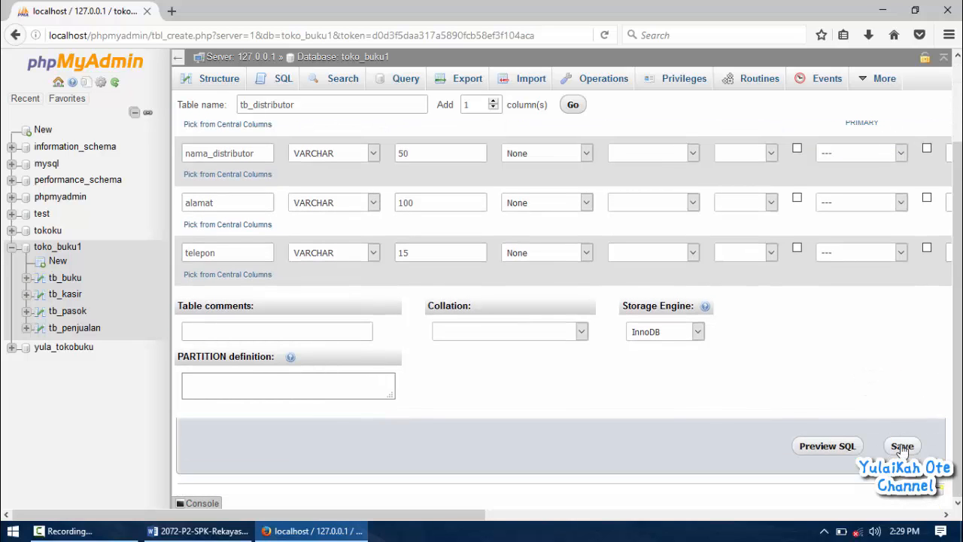
pyautogui.click(903, 447)
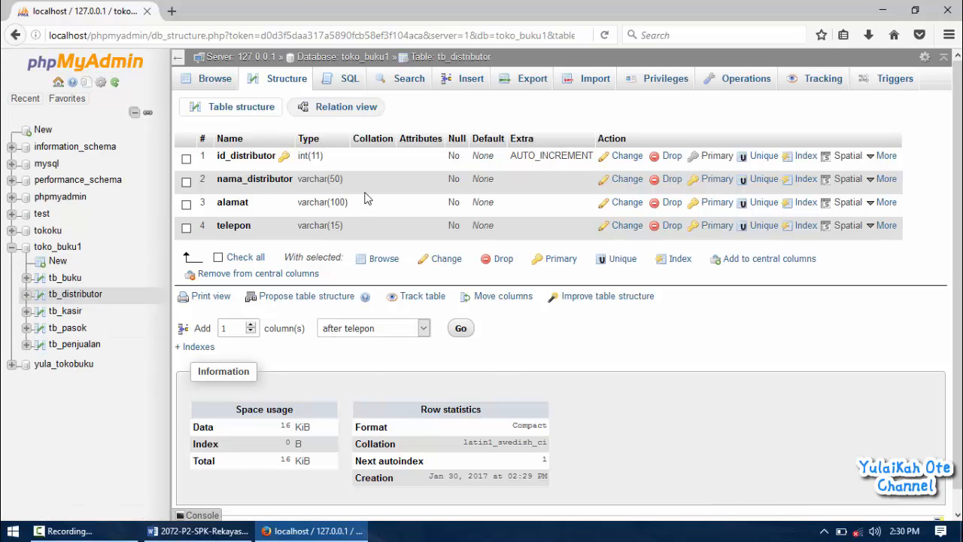
# Glance at the data model in the Word document and open the toko_buku1 database in phpMyAdmin's Designer.
pyautogui.click(45, 249)
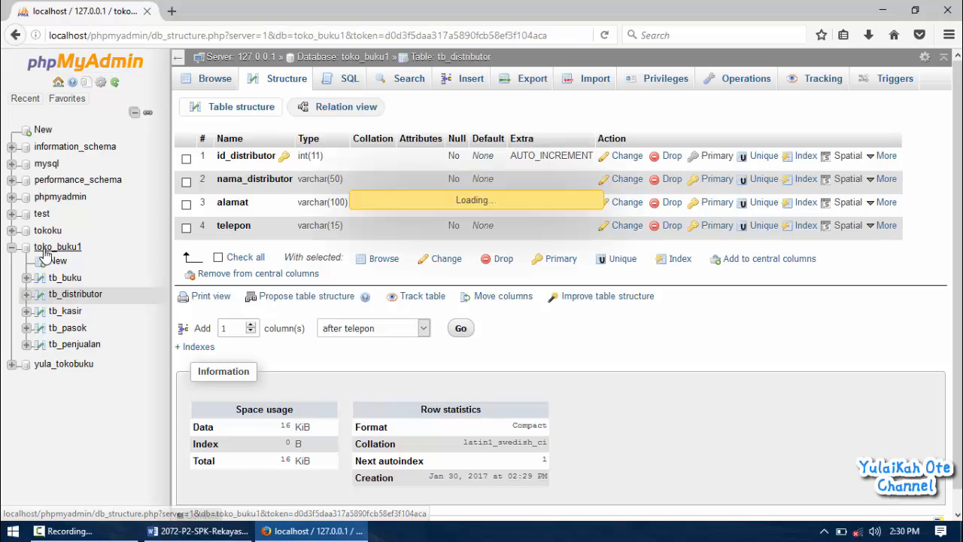
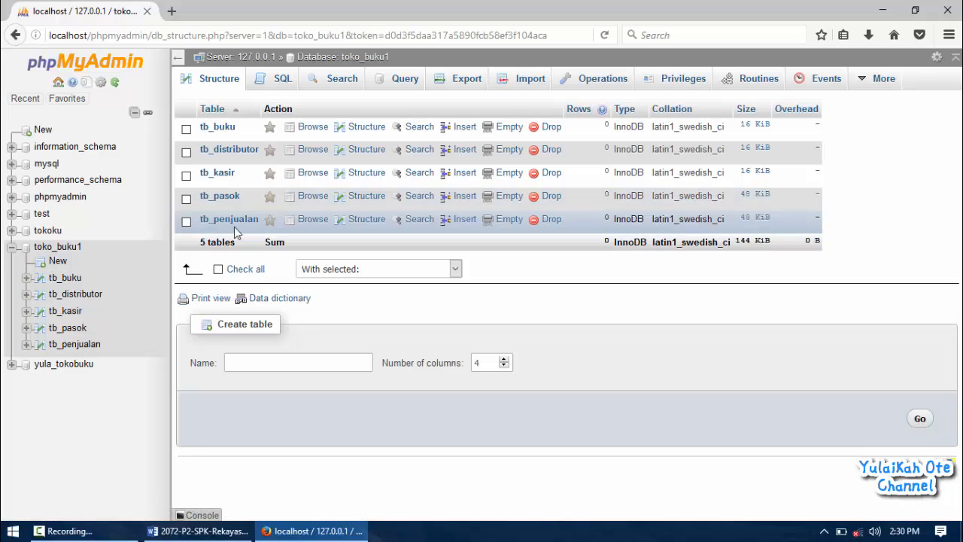
pyautogui.click(228, 531)
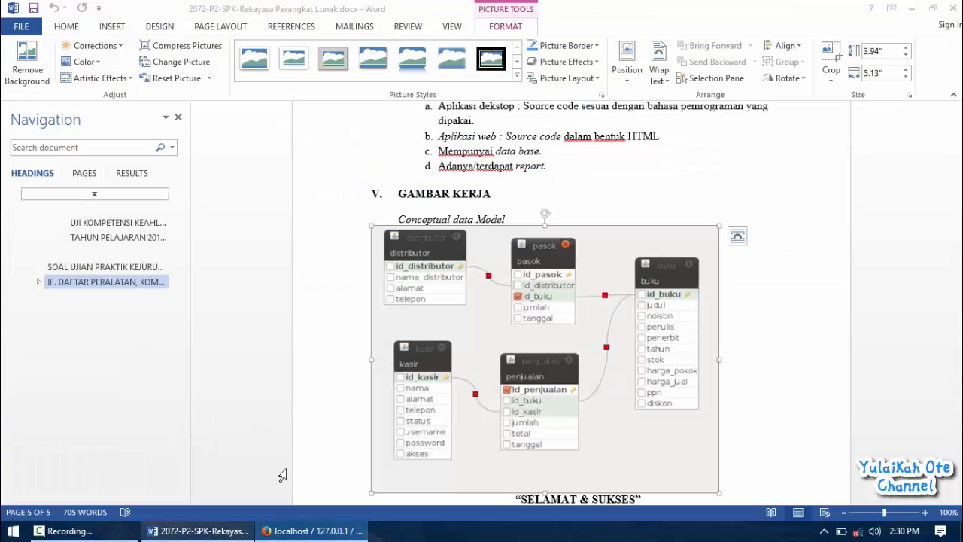
pyautogui.hotkey('alt', 'Tab')
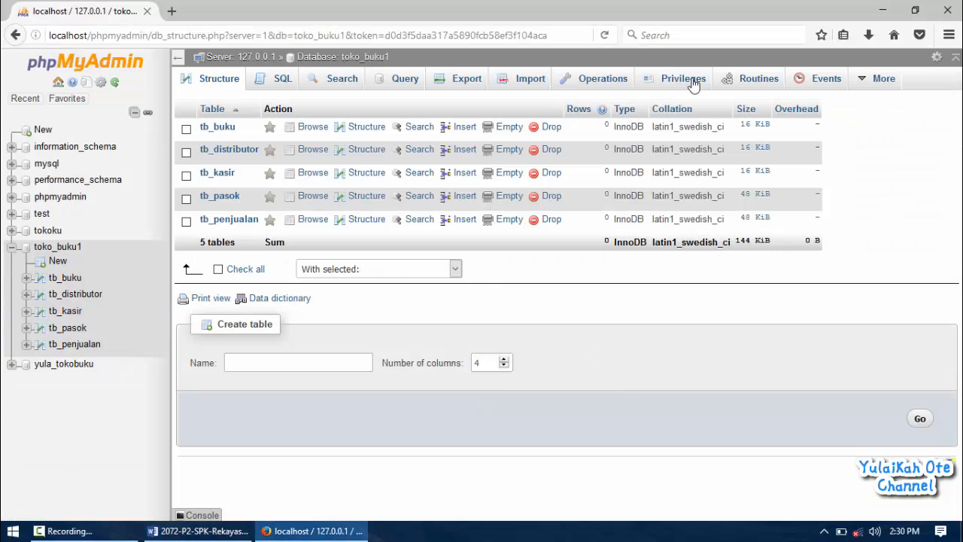
pyautogui.moveTo(867, 80)
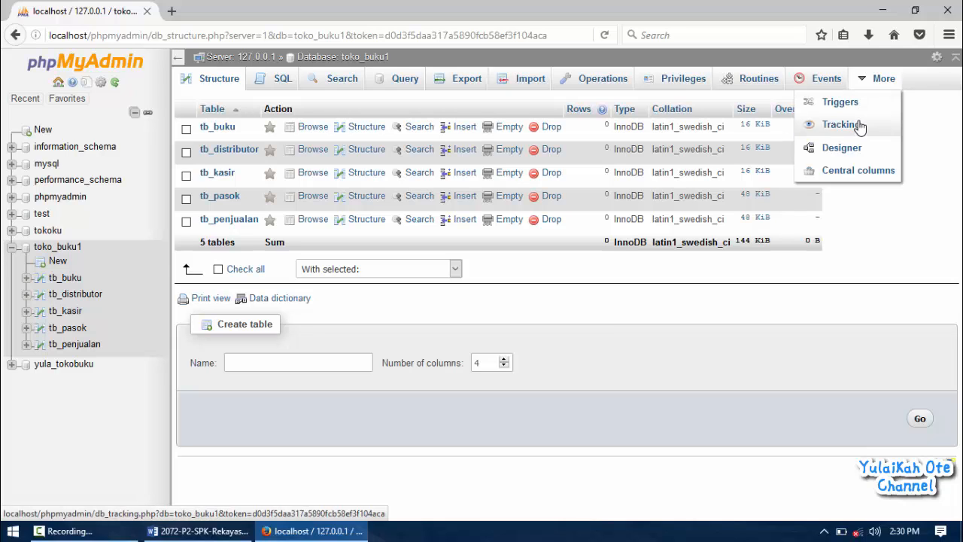
pyautogui.click(862, 147)
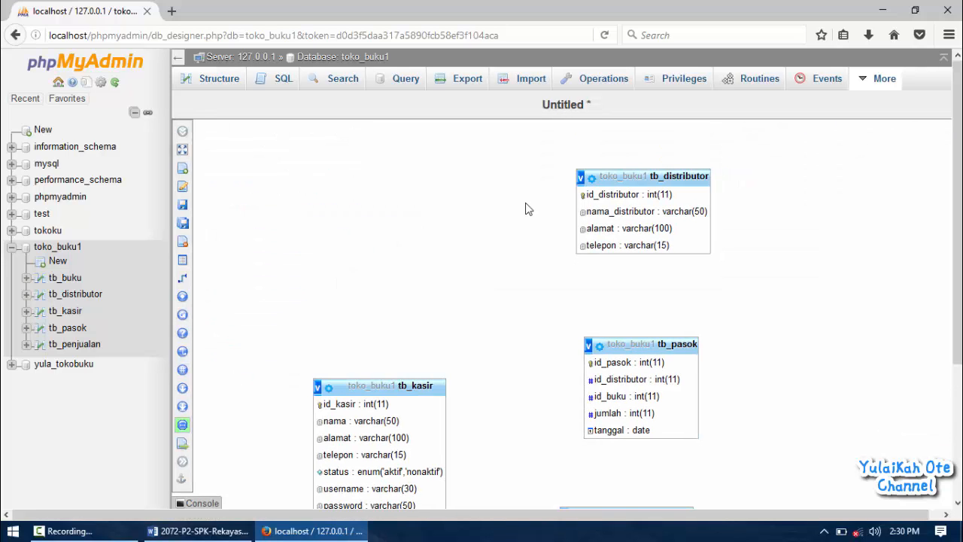
# Spread out the diagram by moving tb_kasir and tb_buku upward and tb_penjualan slightly closer to tb_pasok.
pyautogui.moveTo(361, 379); pyautogui.dragTo(336, 206)
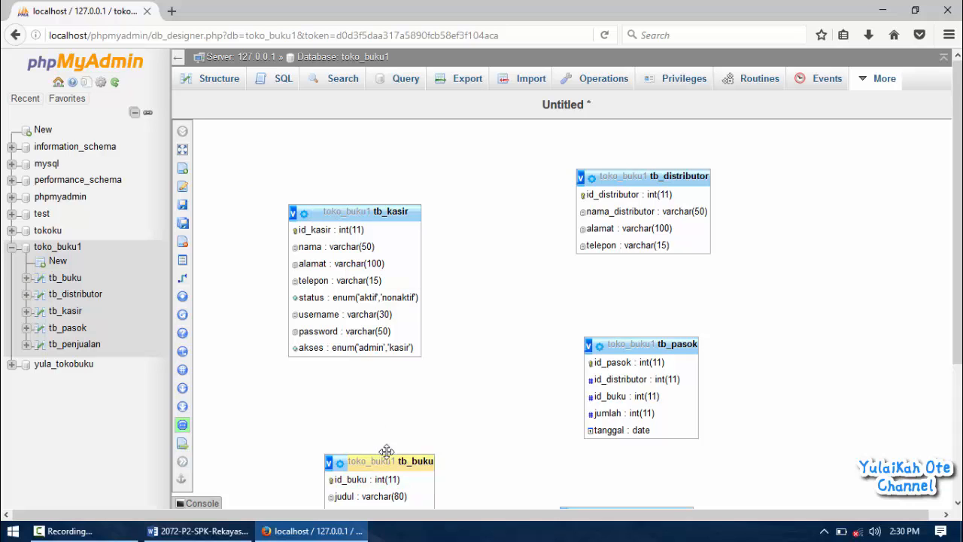
pyautogui.moveTo(380, 457); pyautogui.dragTo(478, 357)
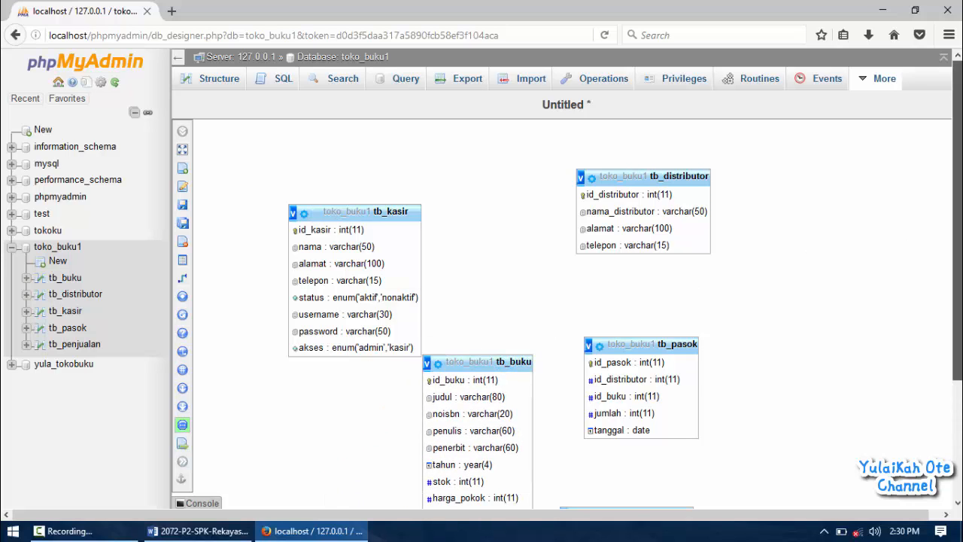
pyautogui.scroll(-3, 754, 333)
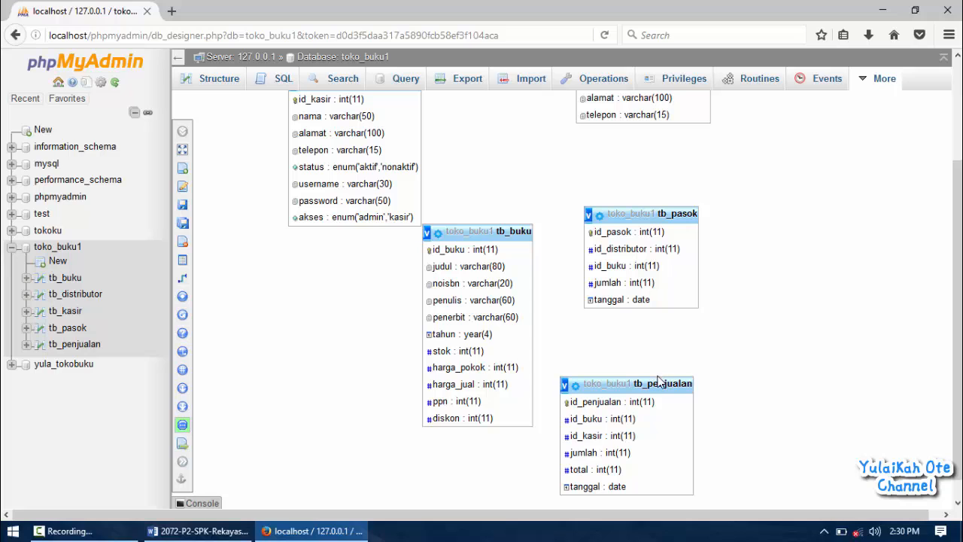
pyautogui.moveTo(657, 376); pyautogui.dragTo(692, 353)
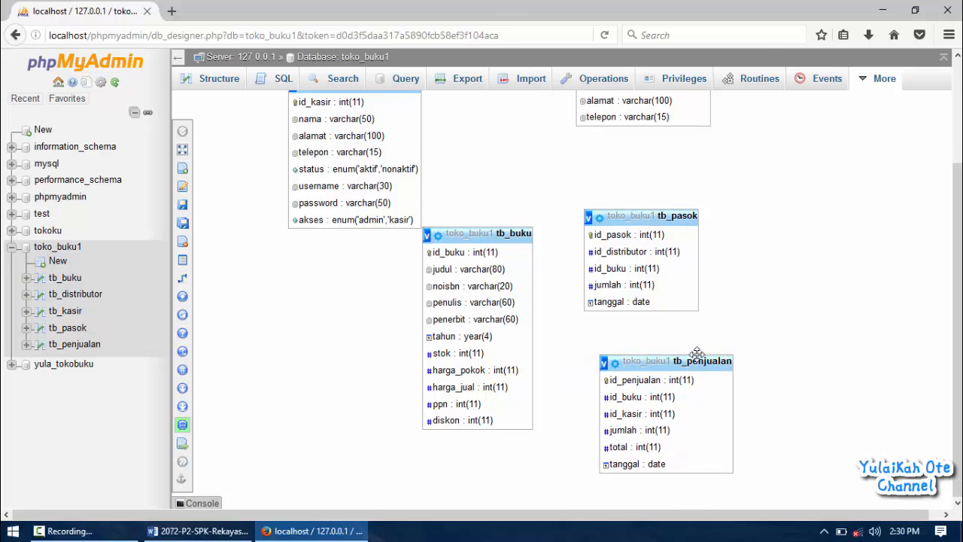
# Following the Word data model's layout, move tb_kasir lower on the outer left of the diagram and tb_buku to the right of tb_pasok.
pyautogui.hotkey('alt', 'Tab')
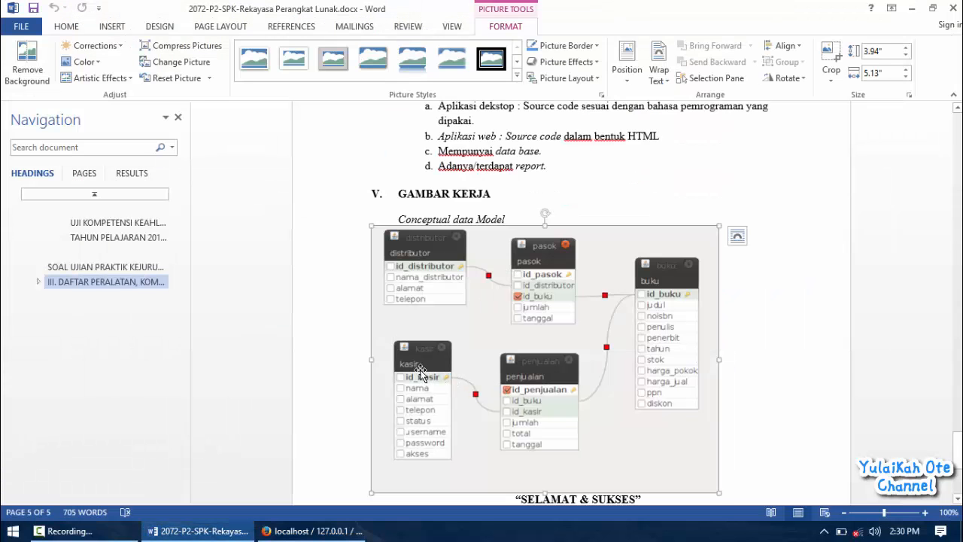
pyautogui.hotkey('alt', 'Tab')
pyautogui.scroll(2, 879, 211)
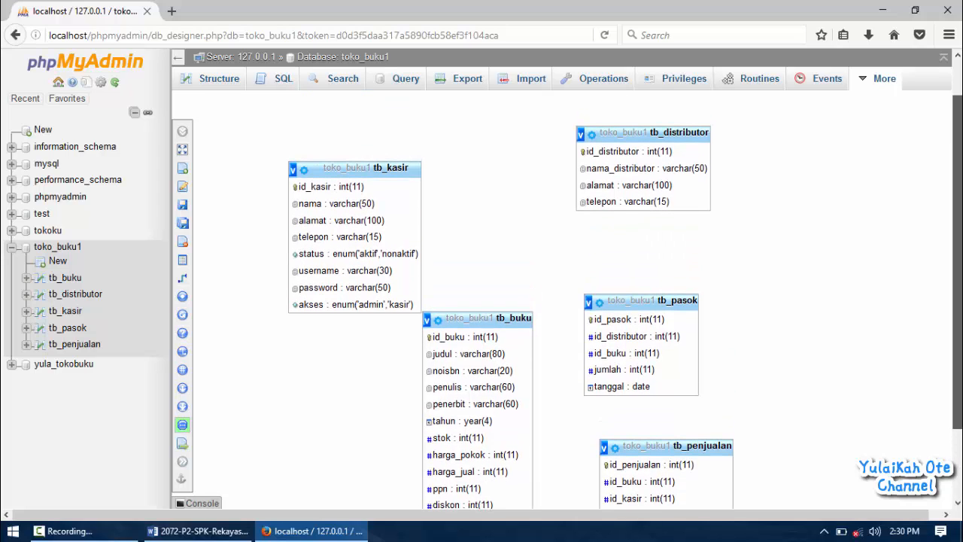
pyautogui.moveTo(369, 173); pyautogui.dragTo(308, 305)
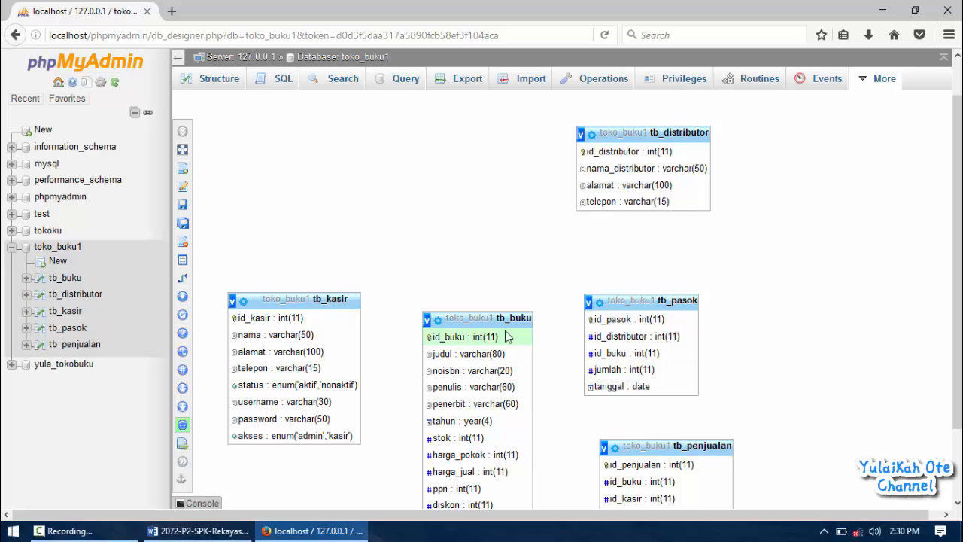
pyautogui.moveTo(501, 317); pyautogui.dragTo(871, 209)
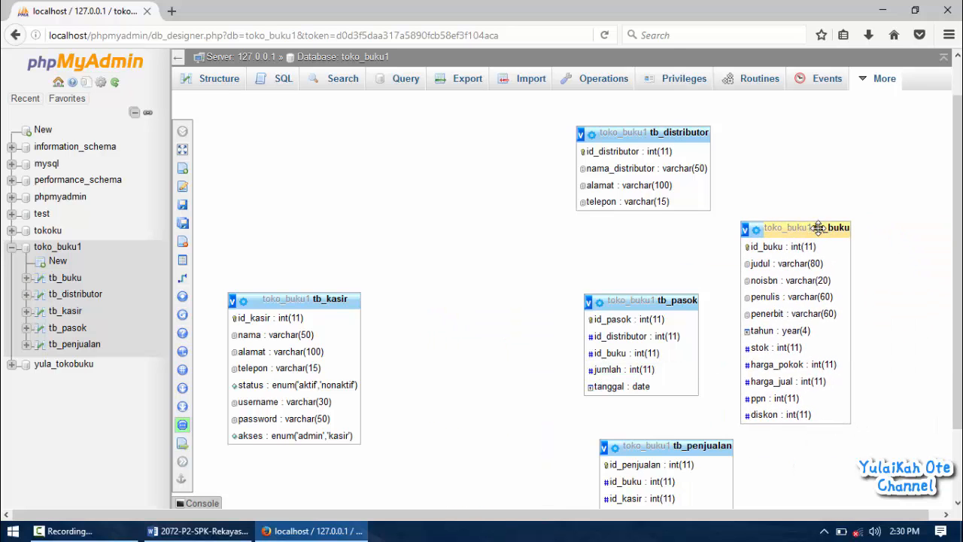
# Check the Word document's conceptual data model for how kasir connects to penjualan, and return to the phpMyAdmin Designer.
pyautogui.hotkey('alt', 'Tab')
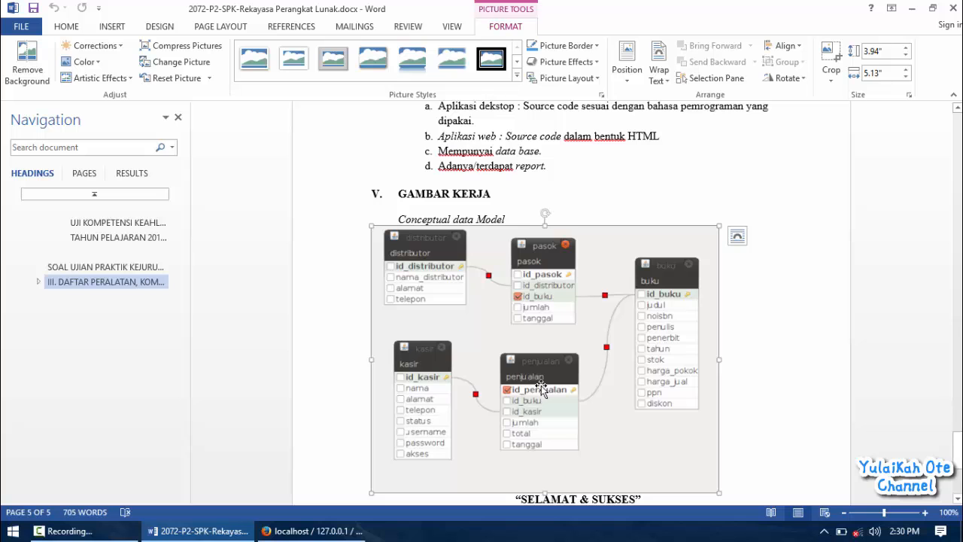
pyautogui.hotkey('alt', 'Tab')
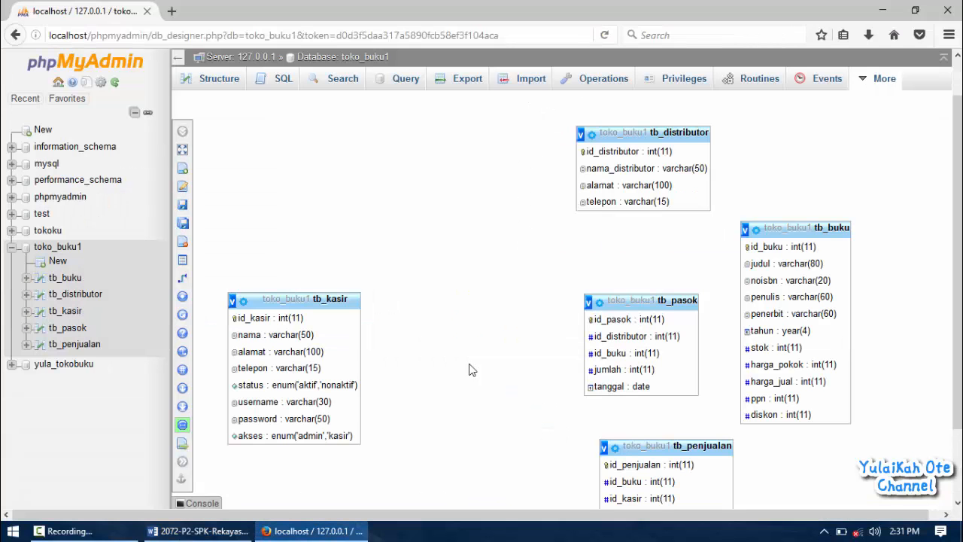
pyautogui.hotkey('alt', 'Tab')
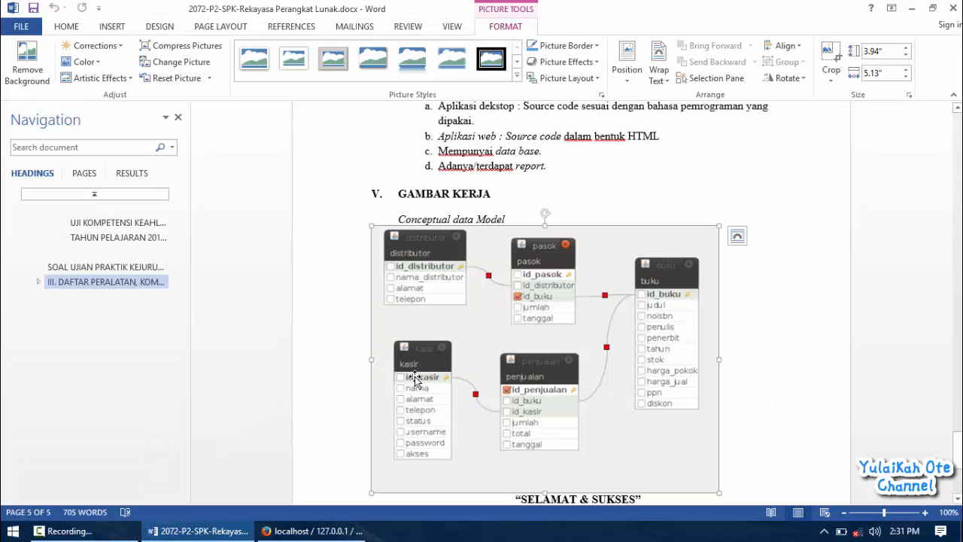
pyautogui.hotkey('alt', 'Tab')
pyautogui.moveTo(184, 267)
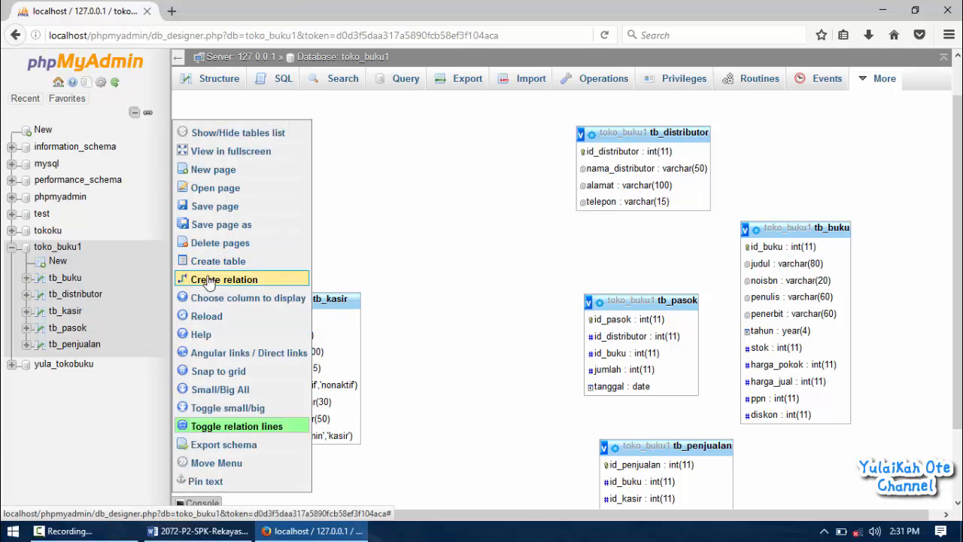
pyautogui.click(253, 283)
pyautogui.click(269, 280)
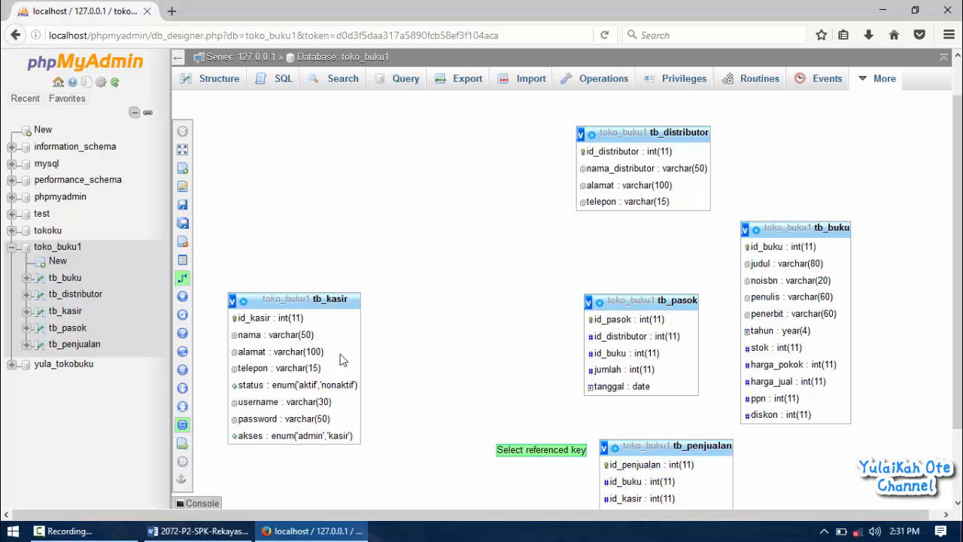
pyautogui.click(297, 322)
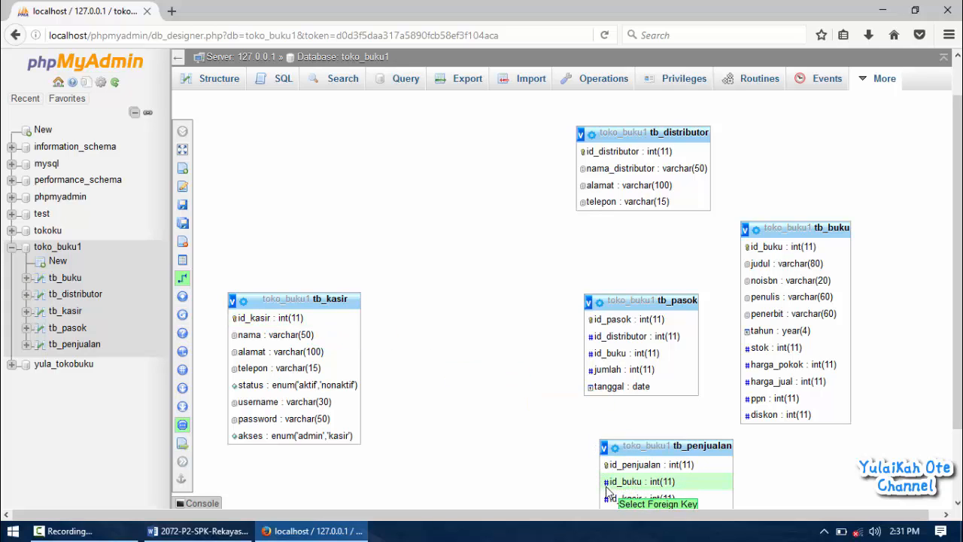
pyautogui.click(620, 500)
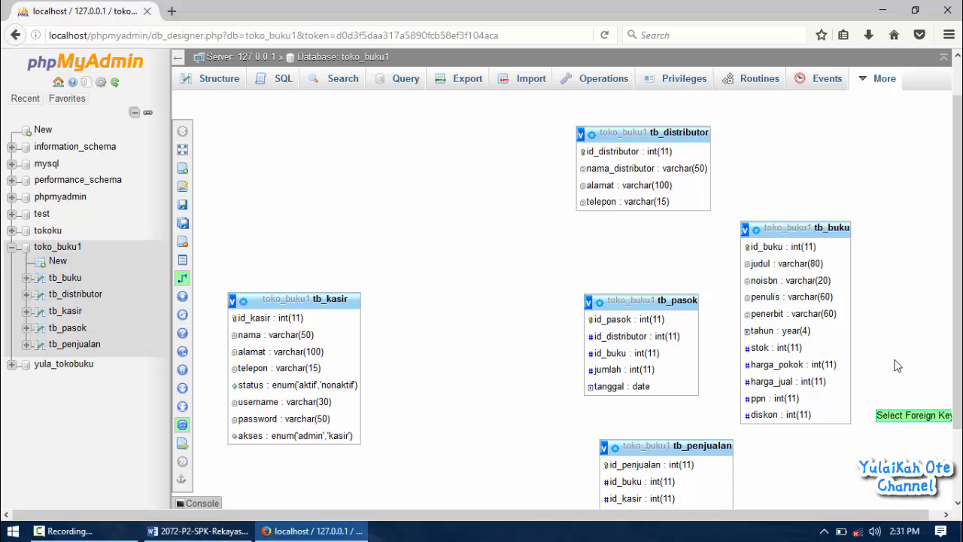
pyautogui.scroll(-2, 594, 301)
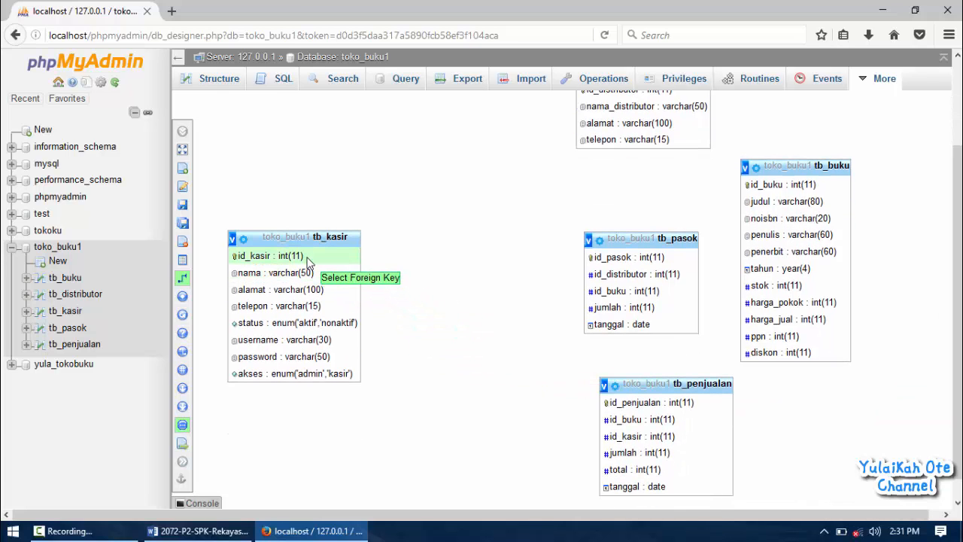
pyautogui.click(307, 259)
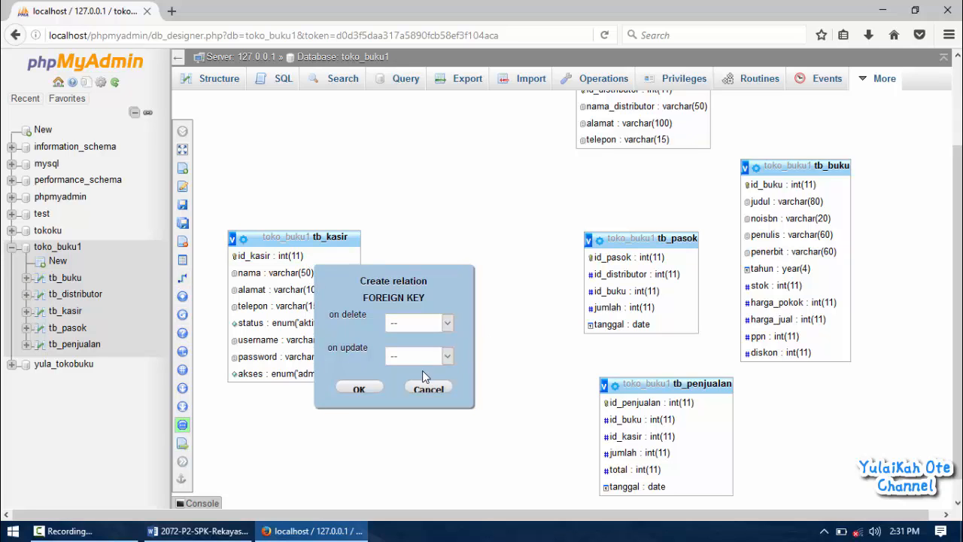
pyautogui.click(429, 388)
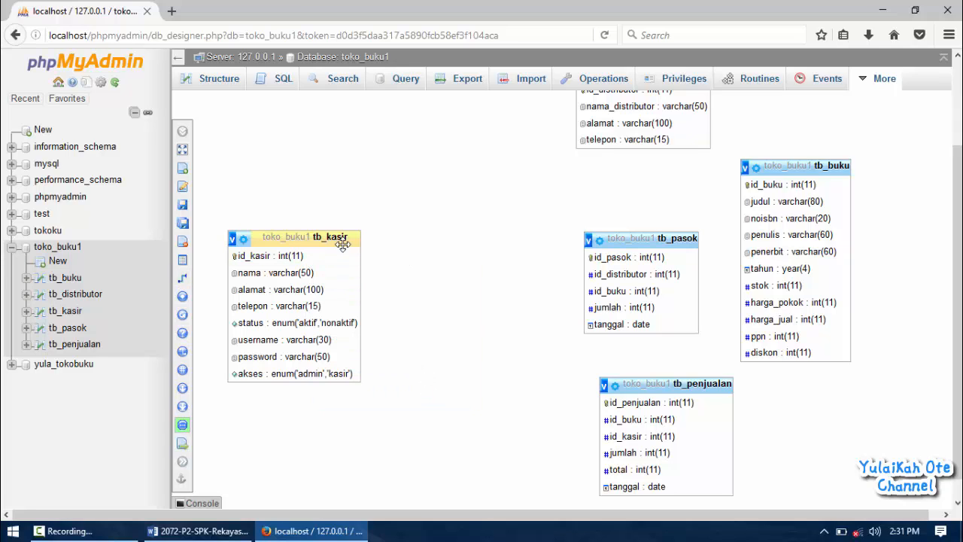
# Create a foreign key relation with id_kasir of tb_kasir as referenced key and id_kasir of tb_penjualan as foreign key.
pyautogui.click(214, 280)
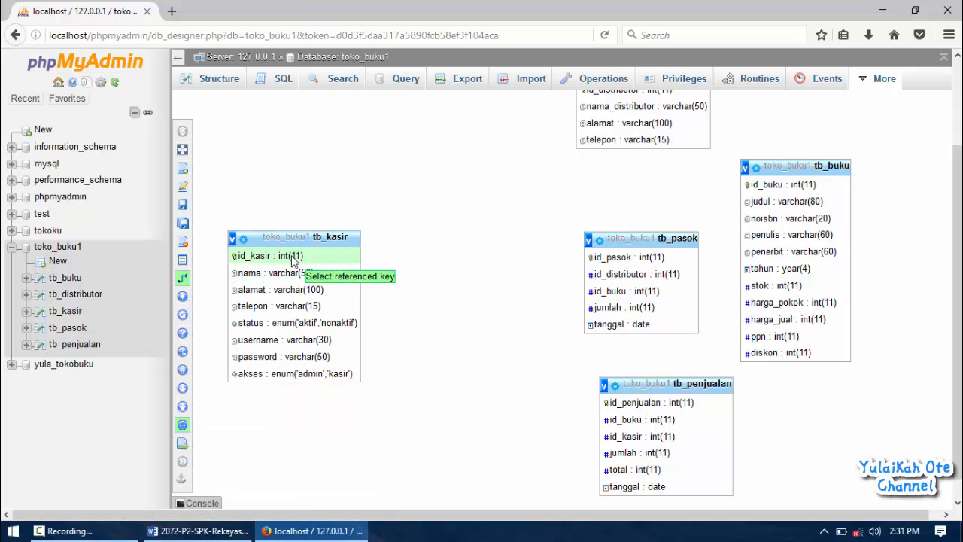
pyautogui.click(292, 257)
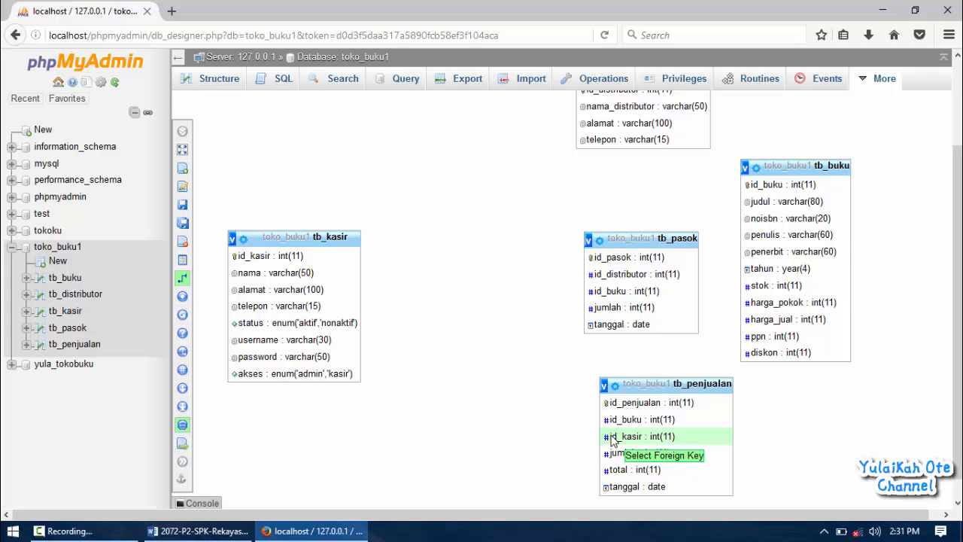
pyautogui.click(612, 437)
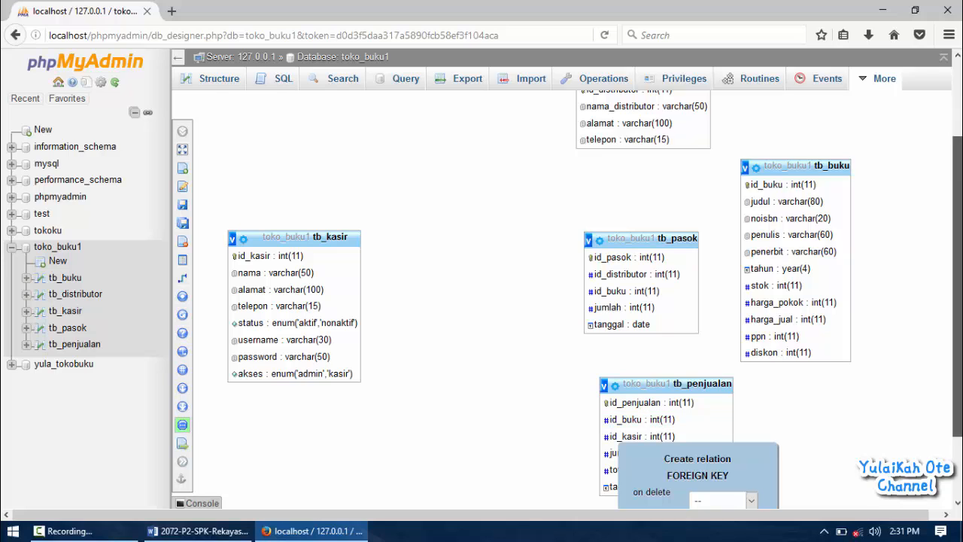
pyautogui.scroll(-1, 663, 452)
pyautogui.click(662, 481)
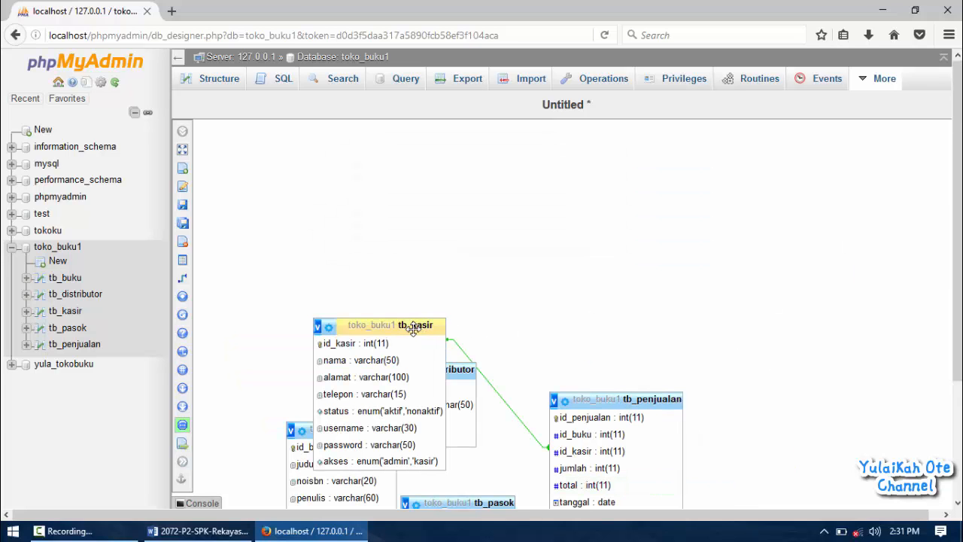
# Spread out tb_kasir, tb_penjualan and tb_buku, and create a relation from tb_buku's id_buku as referenced key to tb_penjualan's id_buku as foreign key.
pyautogui.moveTo(429, 325); pyautogui.dragTo(382, 232)
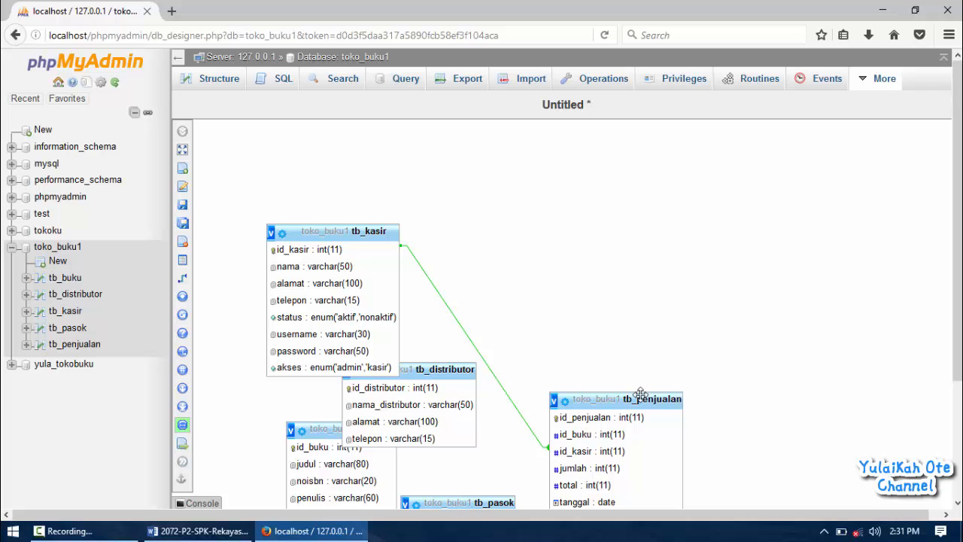
pyautogui.moveTo(640, 393); pyautogui.dragTo(629, 274)
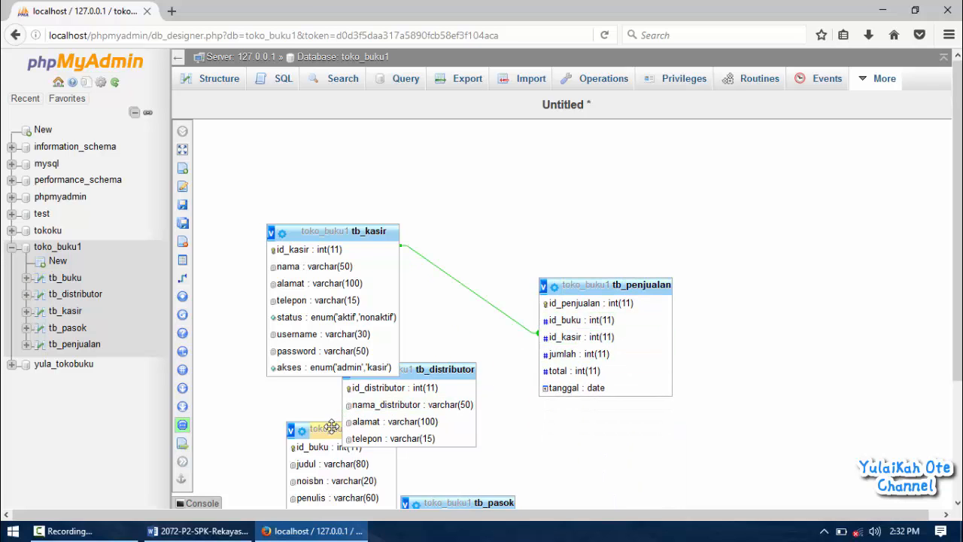
pyautogui.moveTo(332, 428); pyautogui.dragTo(775, 220)
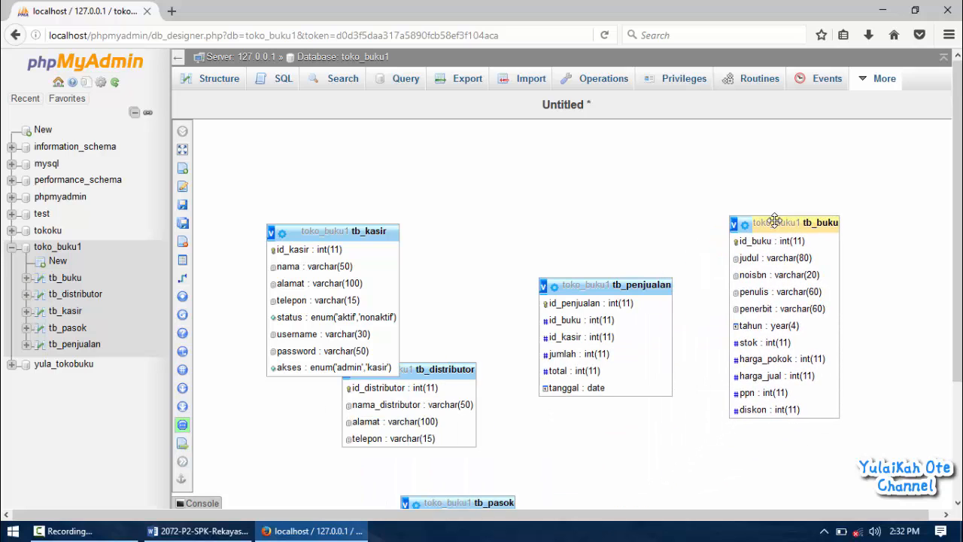
pyautogui.moveTo(198, 307)
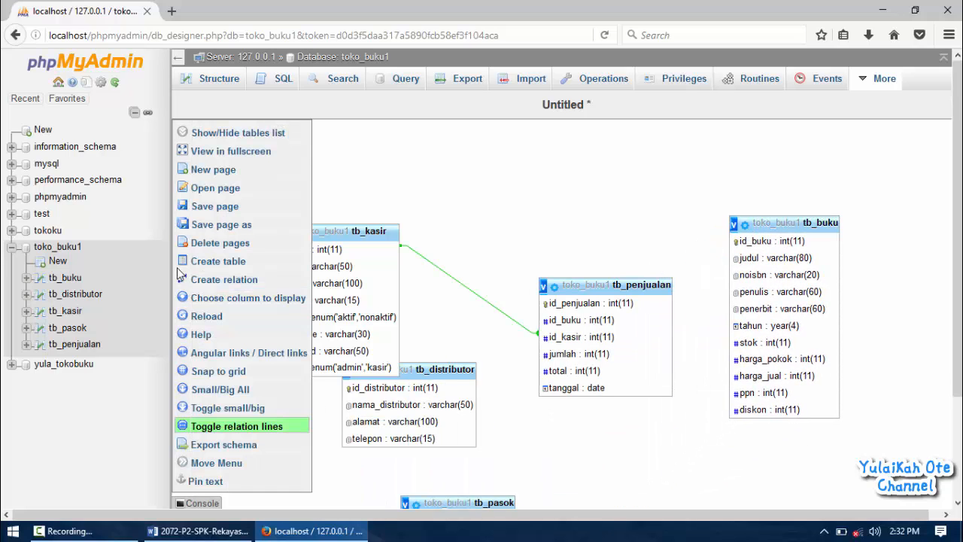
pyautogui.click(199, 280)
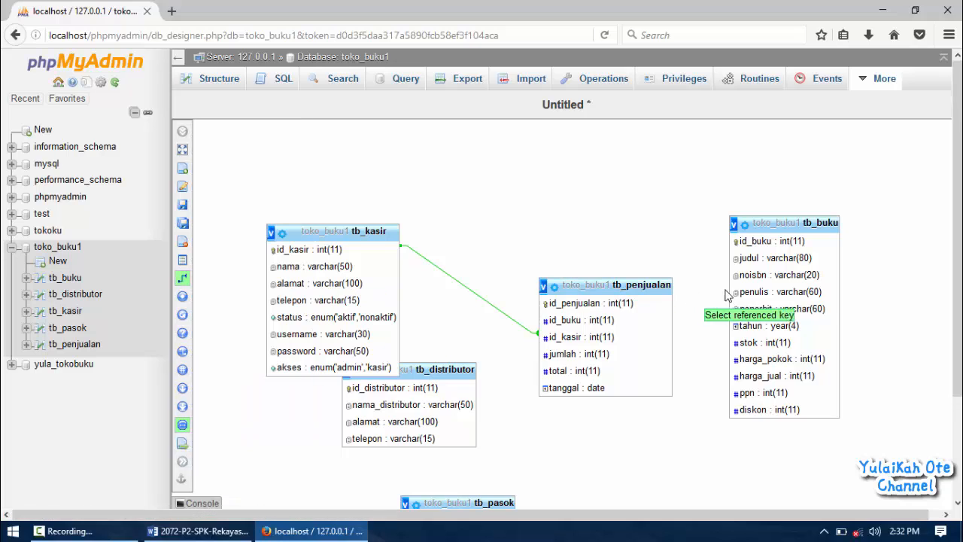
pyautogui.click(756, 242)
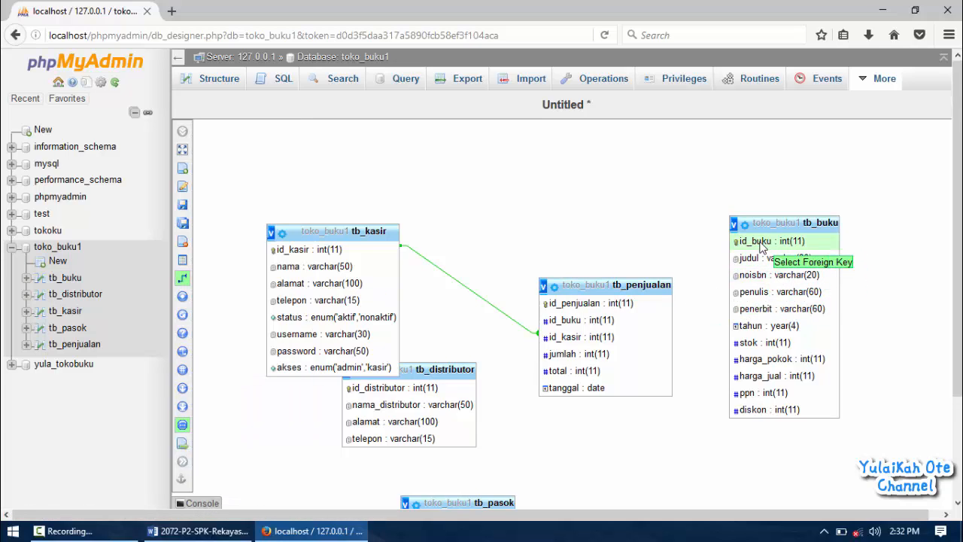
pyautogui.click(568, 322)
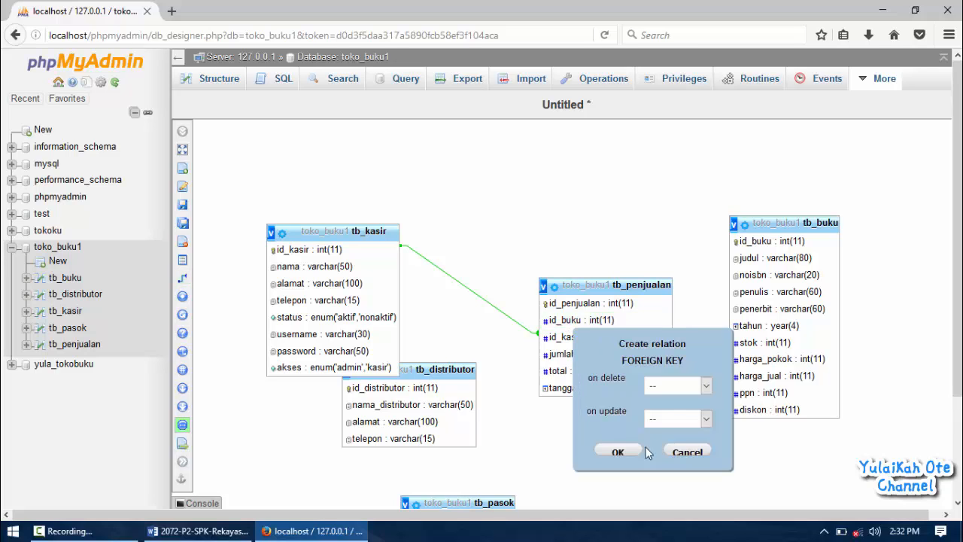
pyautogui.click(617, 452)
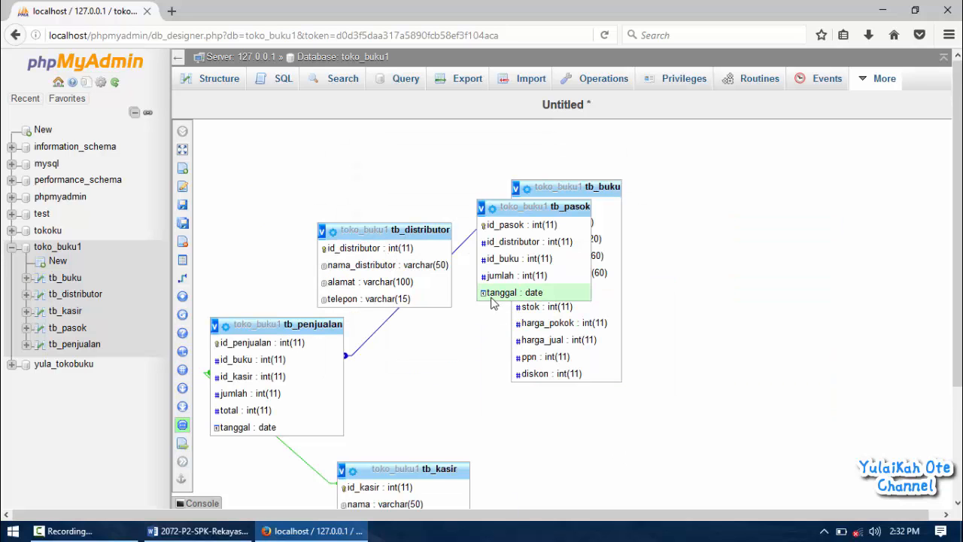
# Following the Word data model, move tb_pasok clear of tb_buku and relate tb_buku's id_buku as referenced key to tb_pasok's id_buku as foreign key.
pyautogui.hotkey('alt', 'Tab')
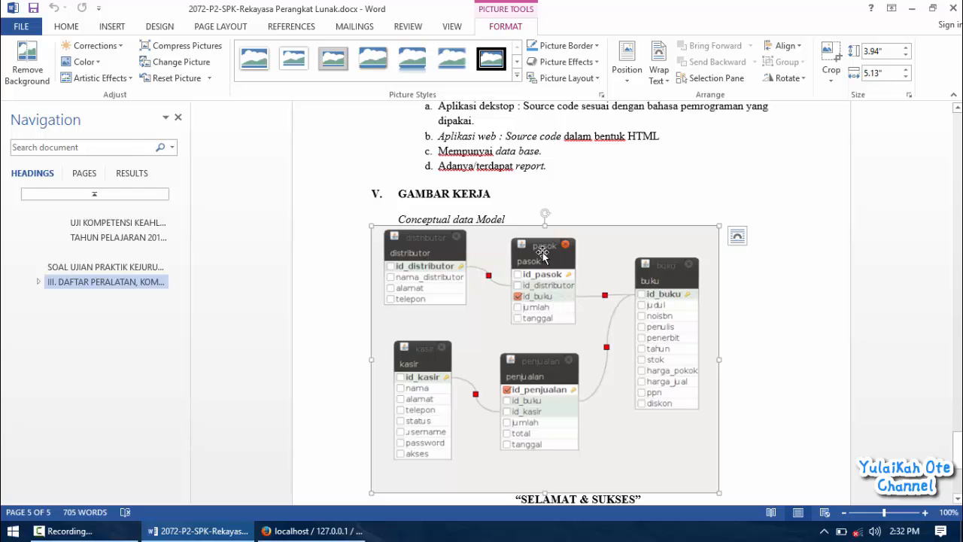
pyautogui.hotkey('alt', 'Tab')
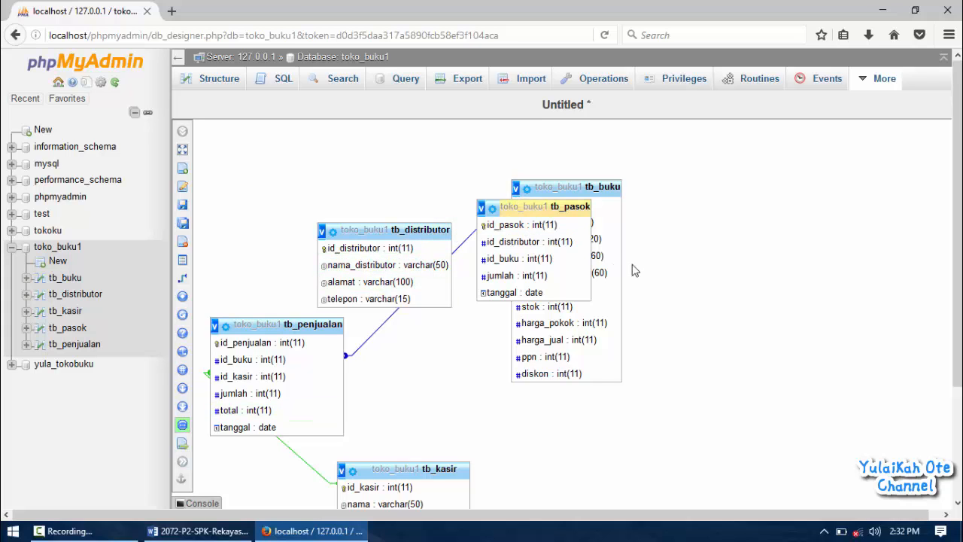
pyautogui.moveTo(635, 270); pyautogui.dragTo(735, 294)
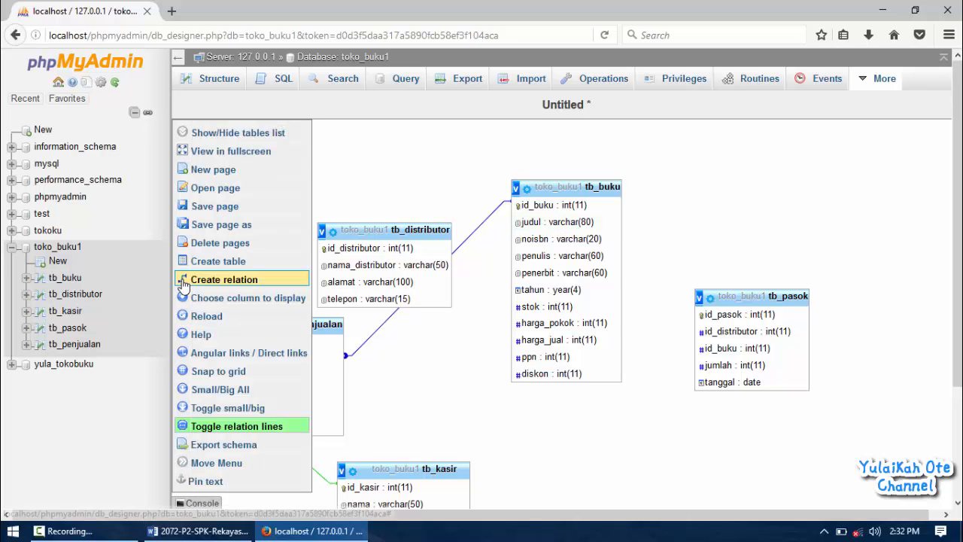
pyautogui.click(223, 280)
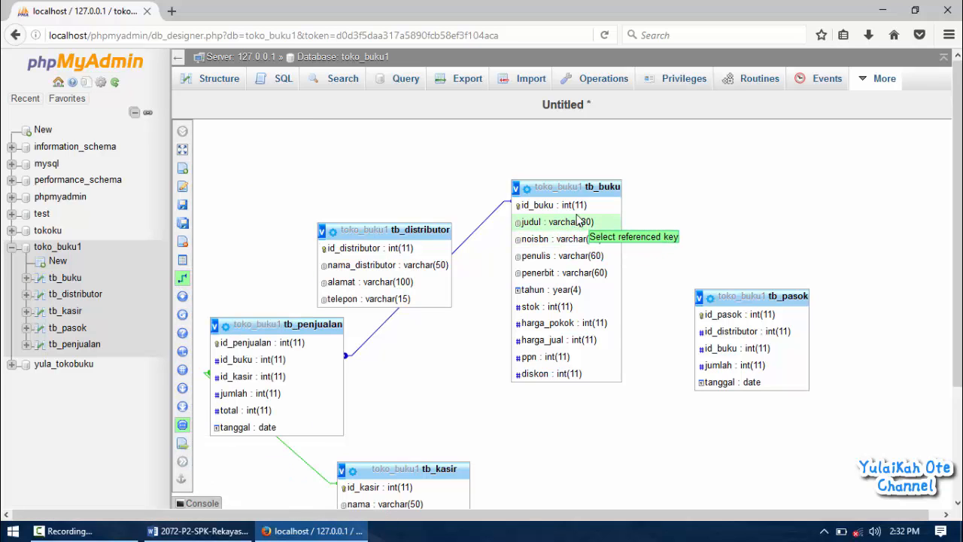
pyautogui.click(531, 209)
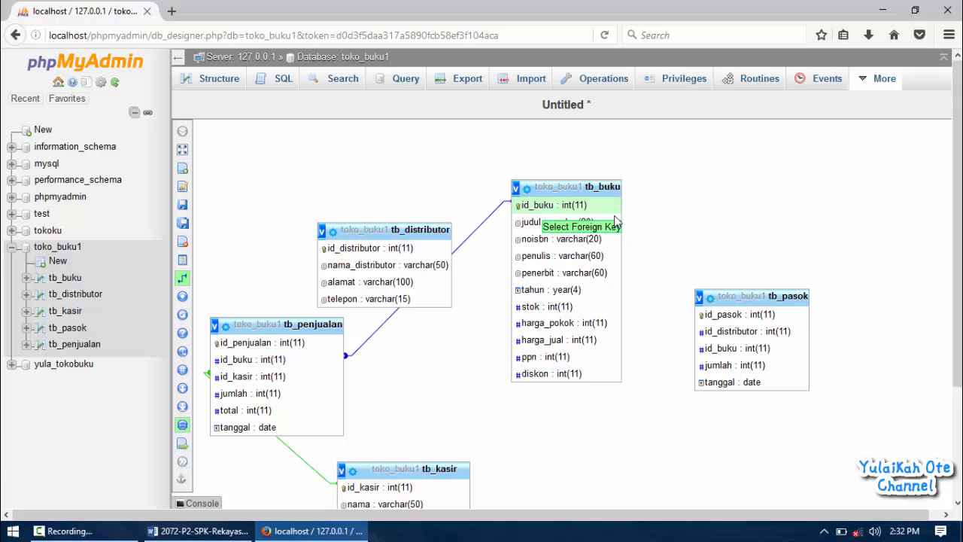
pyautogui.click(712, 350)
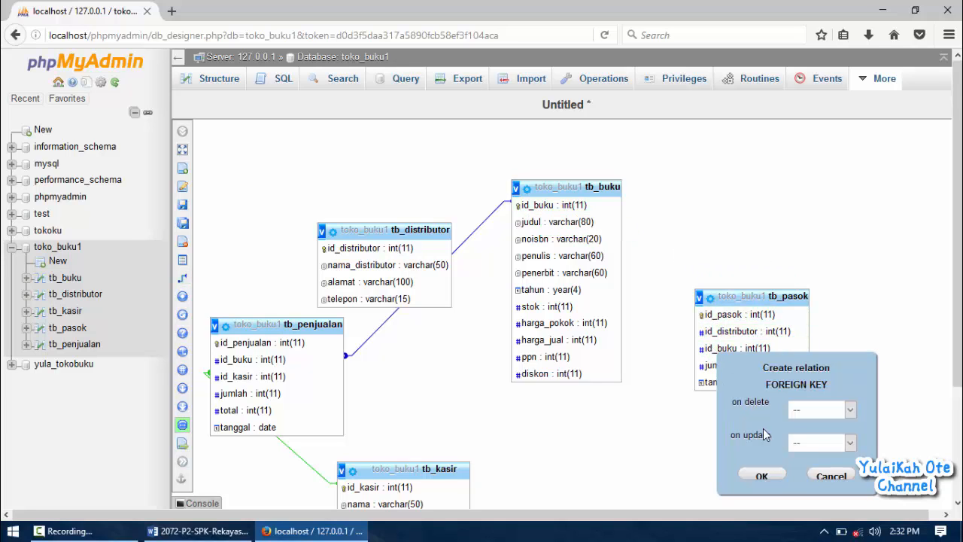
pyautogui.click(761, 476)
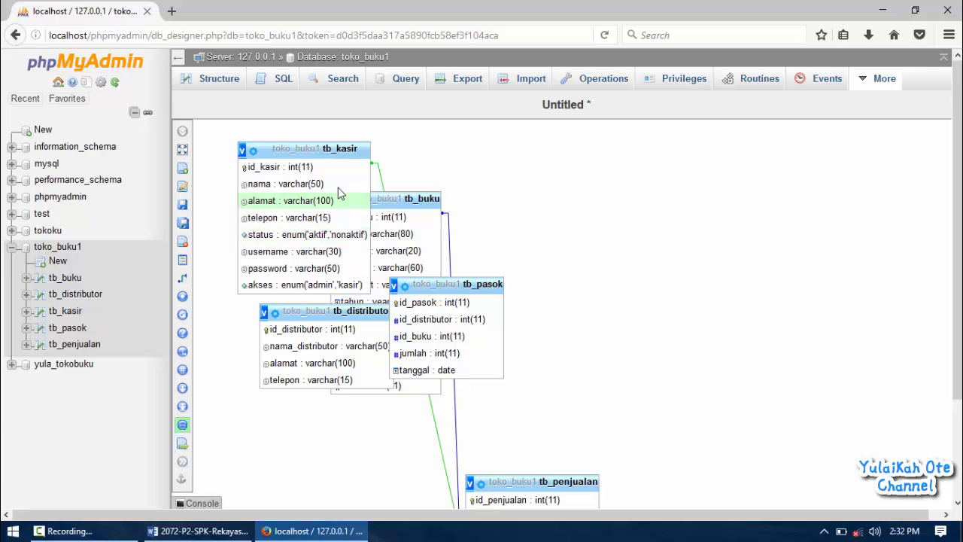
# Untangle the diagram: place tb_buku on the far right, tb_pasok above tb_kasir near the middle, and tb_penjualan between tb_kasir and tb_buku.
pyautogui.moveTo(338, 150); pyautogui.dragTo(647, 211)
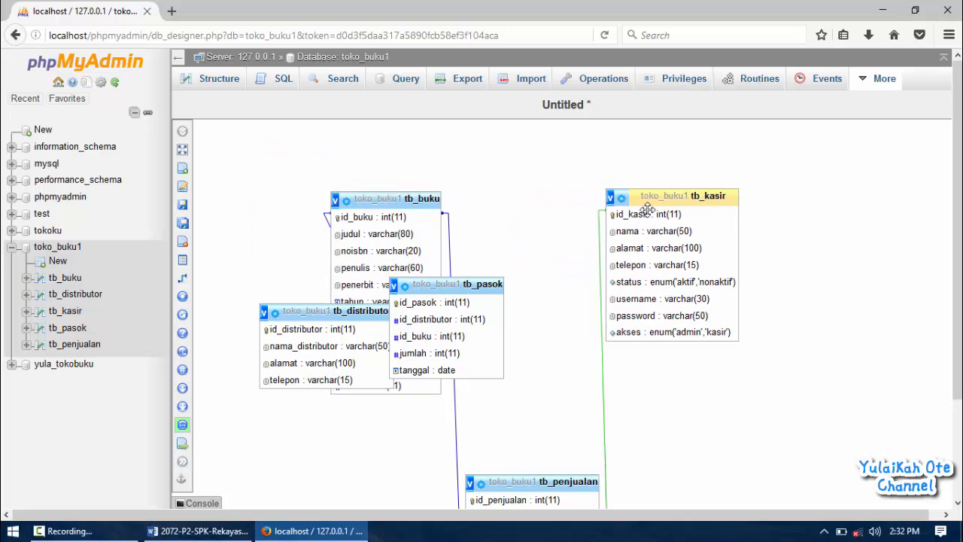
pyautogui.moveTo(388, 199); pyautogui.dragTo(425, 200)
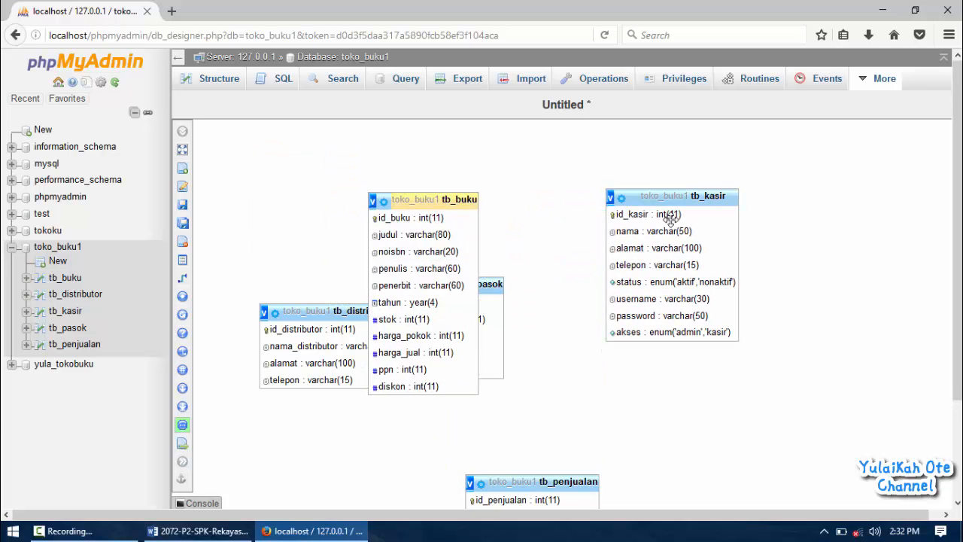
pyautogui.moveTo(670, 218); pyautogui.dragTo(849, 213)
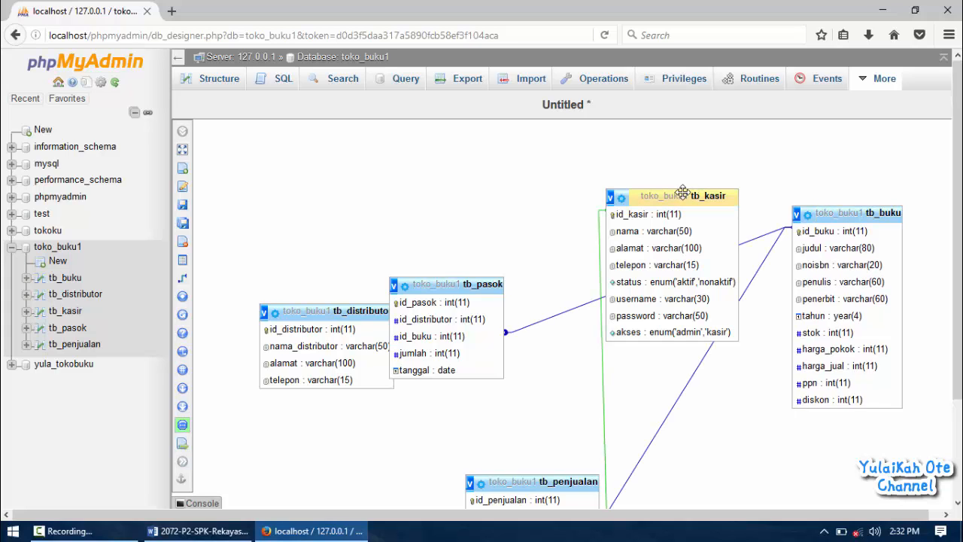
pyautogui.moveTo(682, 193); pyautogui.dragTo(578, 356)
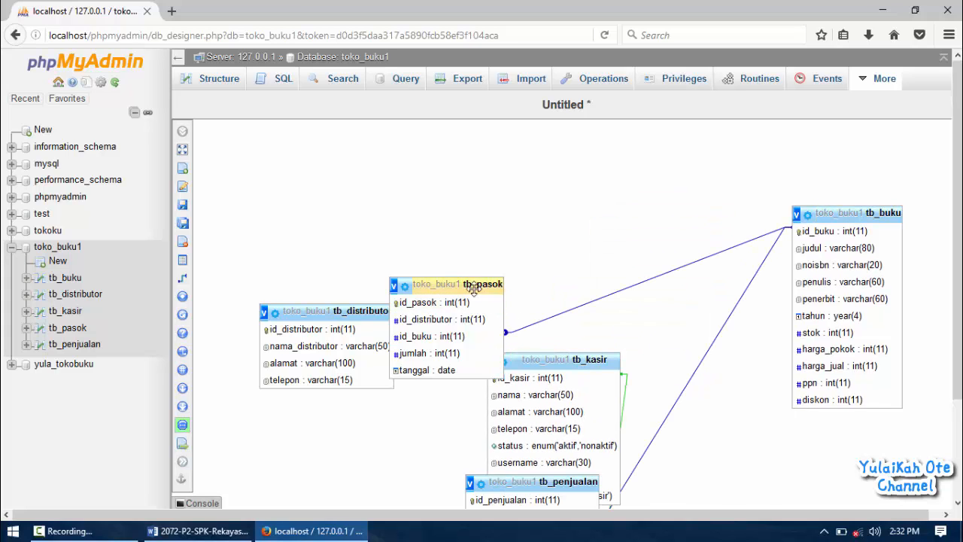
pyautogui.moveTo(468, 282); pyautogui.dragTo(543, 205)
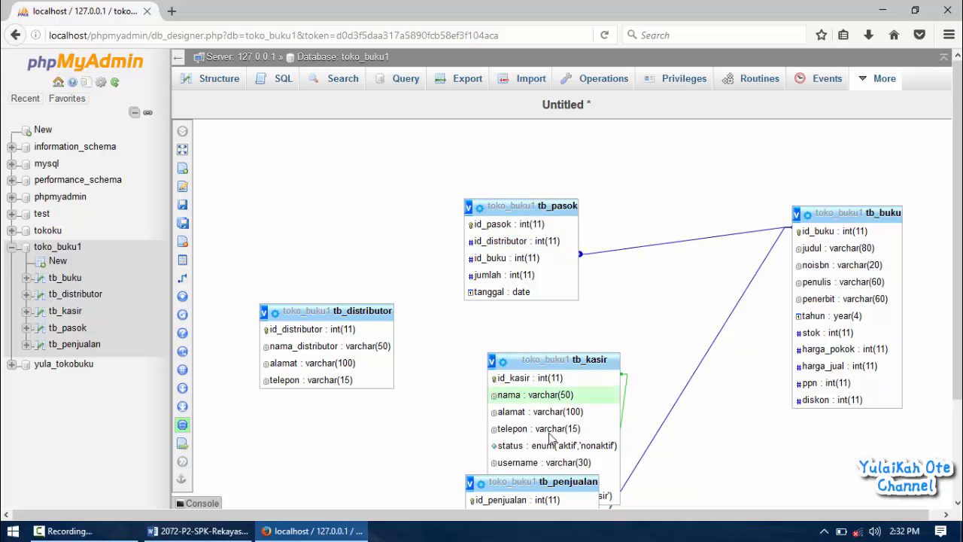
pyautogui.moveTo(547, 482); pyautogui.dragTo(566, 474)
pyautogui.moveTo(690, 441); pyautogui.dragTo(729, 431)
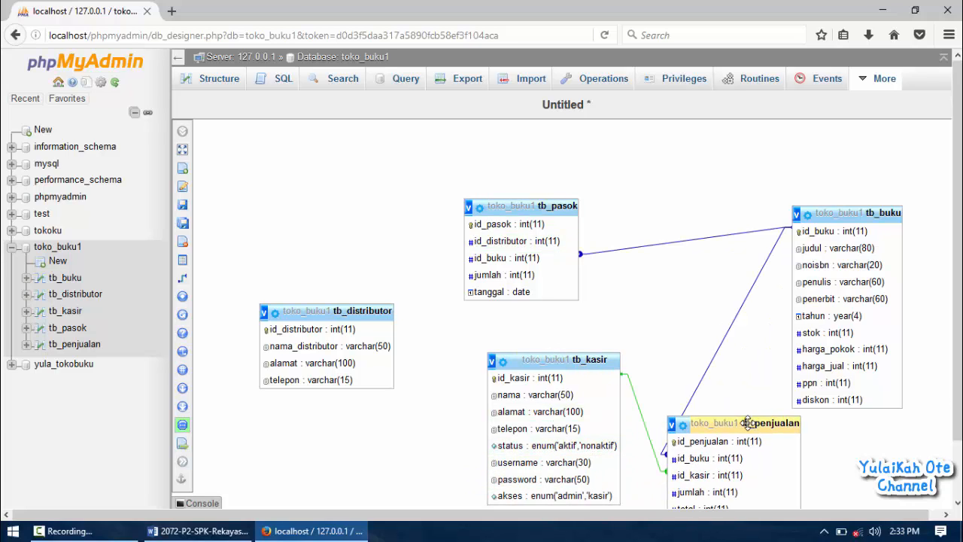
# Move tb_kasir and tb_penjualan left, and relate tb_distributor's id_distributor as referenced key to tb_pasok's id_distributor as foreign key, following the Word data model.
pyautogui.moveTo(534, 365); pyautogui.dragTo(410, 410)
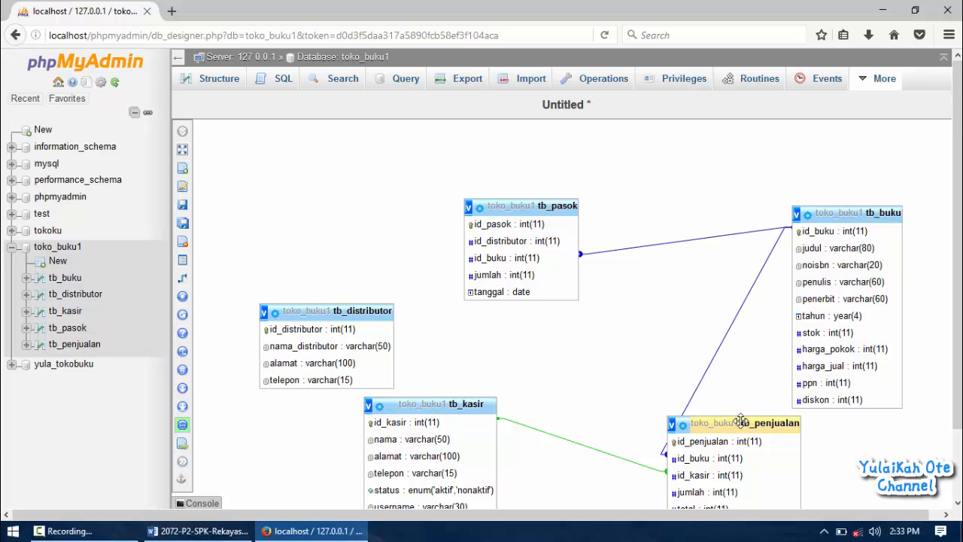
pyautogui.moveTo(741, 422); pyautogui.dragTo(654, 397)
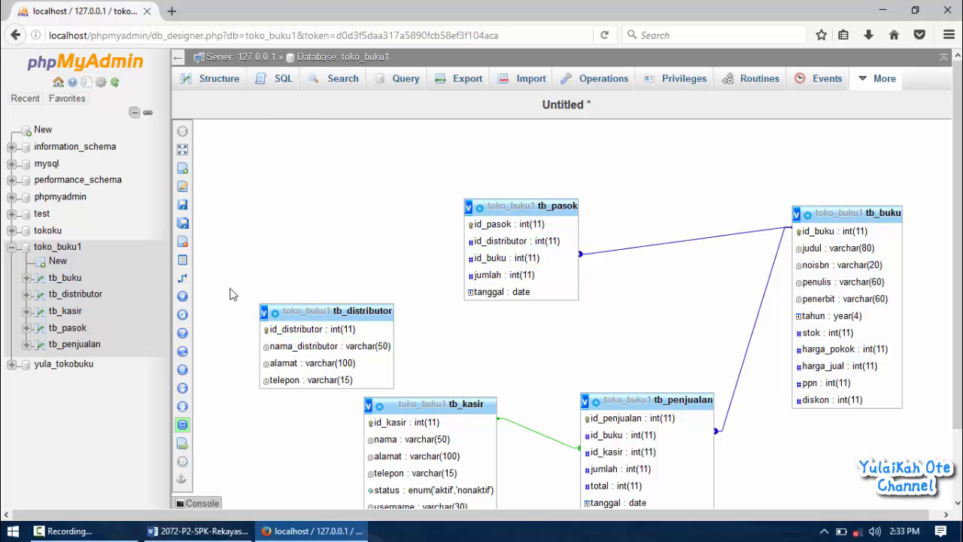
pyautogui.moveTo(184, 267)
pyautogui.hotkey('alt', 'Tab')
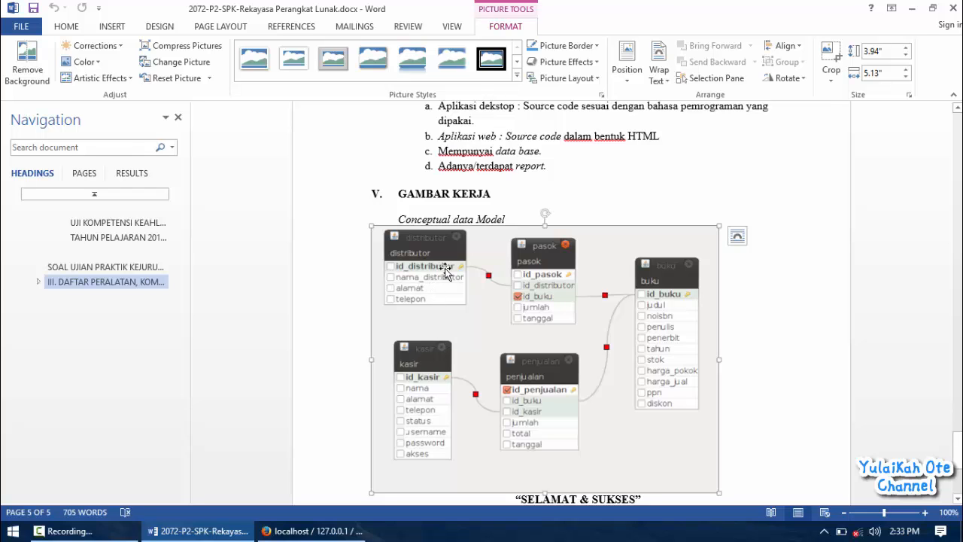
pyautogui.hotkey('alt', 'Tab')
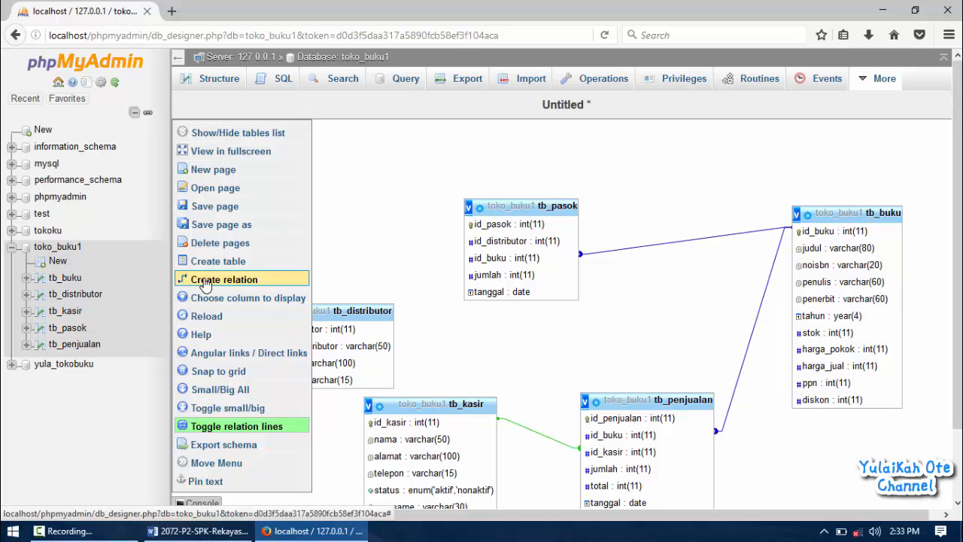
pyautogui.click(206, 282)
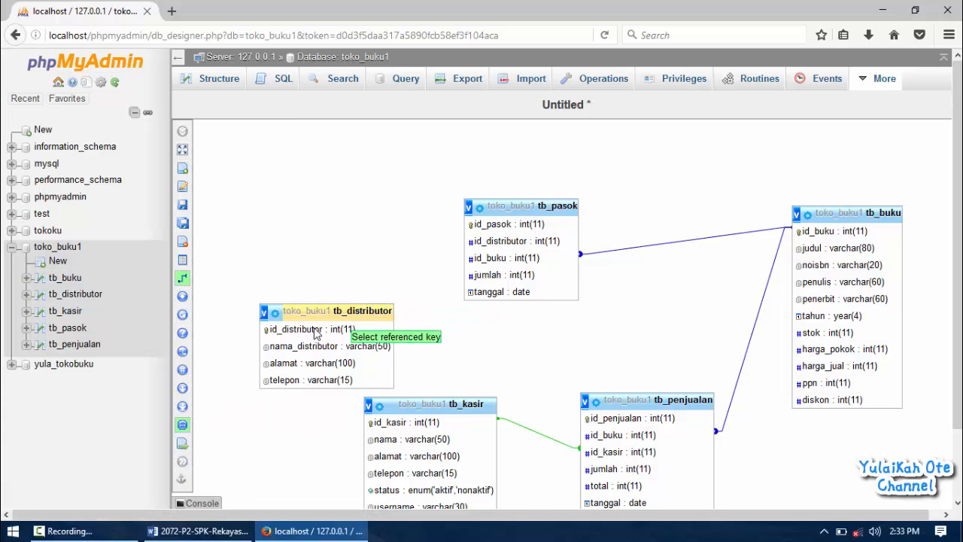
pyautogui.click(313, 333)
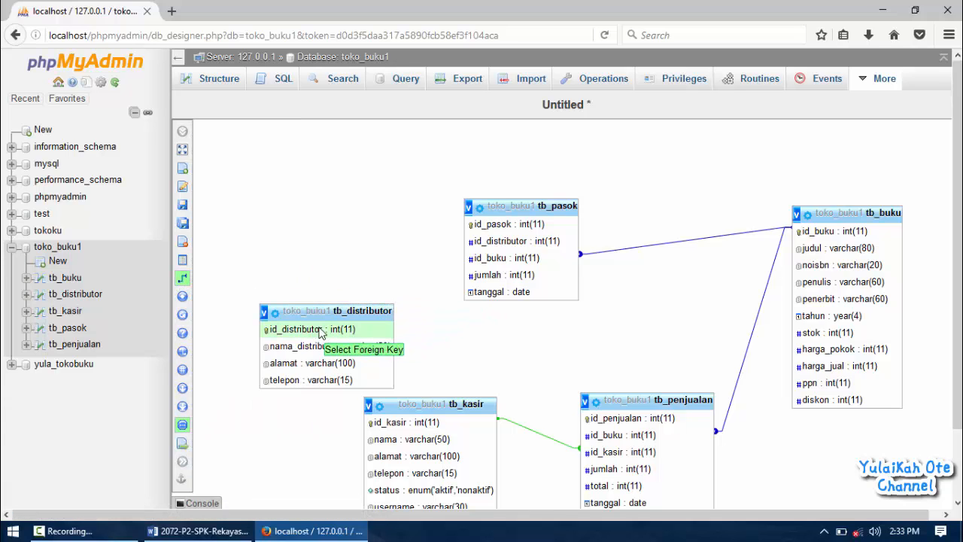
pyautogui.click(486, 241)
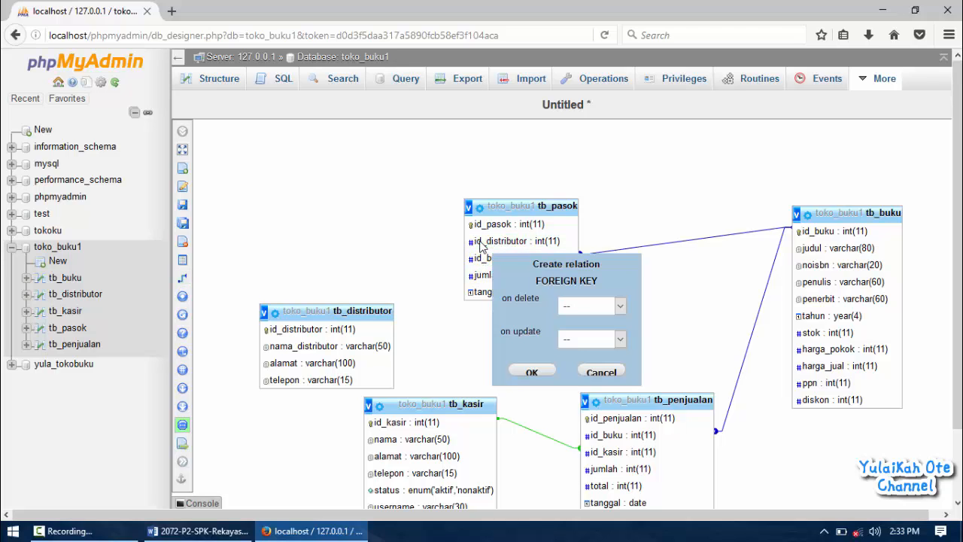
pyautogui.click(529, 371)
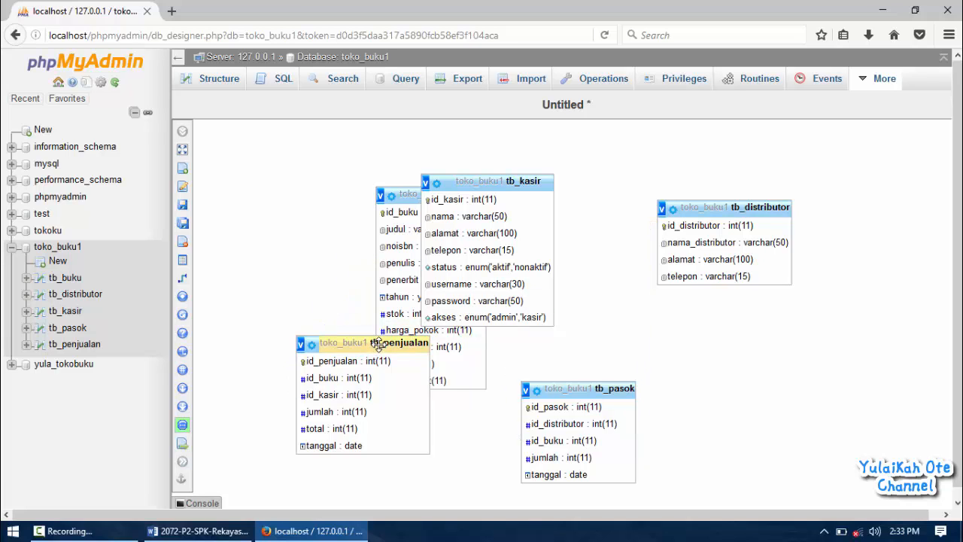
# Rearrange the diagram like the Word data model: tb_distributor left of tb_pasok above, tb_kasir left of tb_penjualan below, and tb_buku on the far right.
pyautogui.moveTo(375, 348)
pyautogui.mouseDown()
pyautogui.moveTo(686, 188)
pyautogui.moveTo(650, 188)
pyautogui.mouseUp()
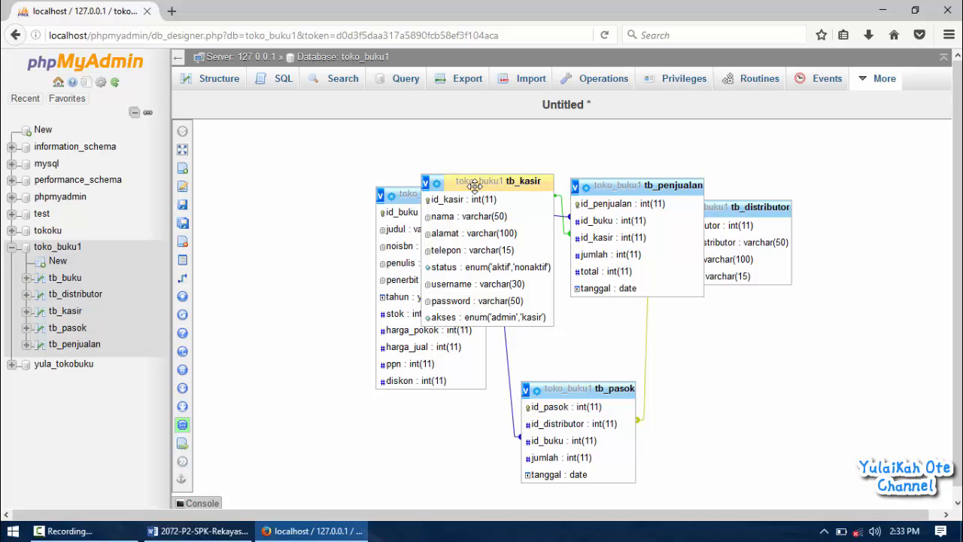
pyautogui.moveTo(474, 186); pyautogui.dragTo(283, 414)
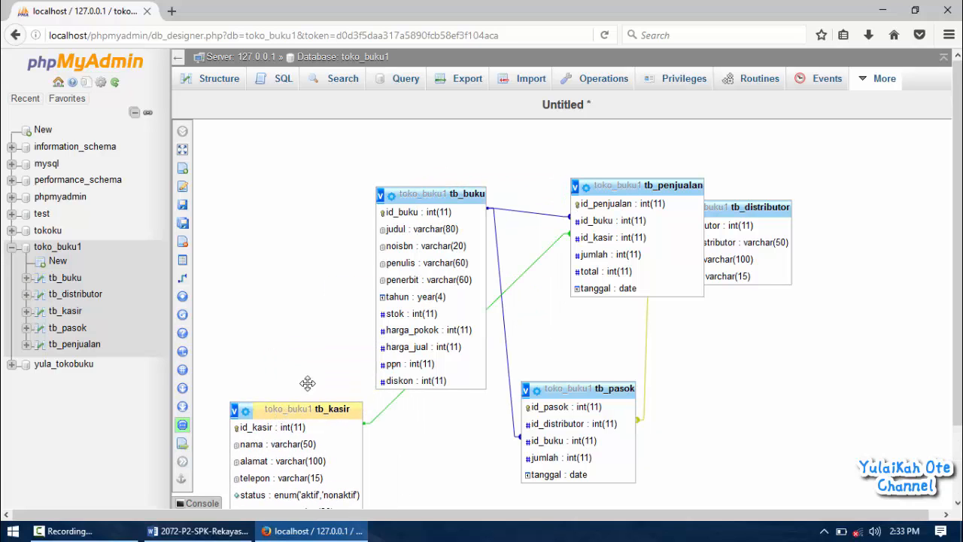
pyautogui.moveTo(646, 186); pyautogui.dragTo(463, 456)
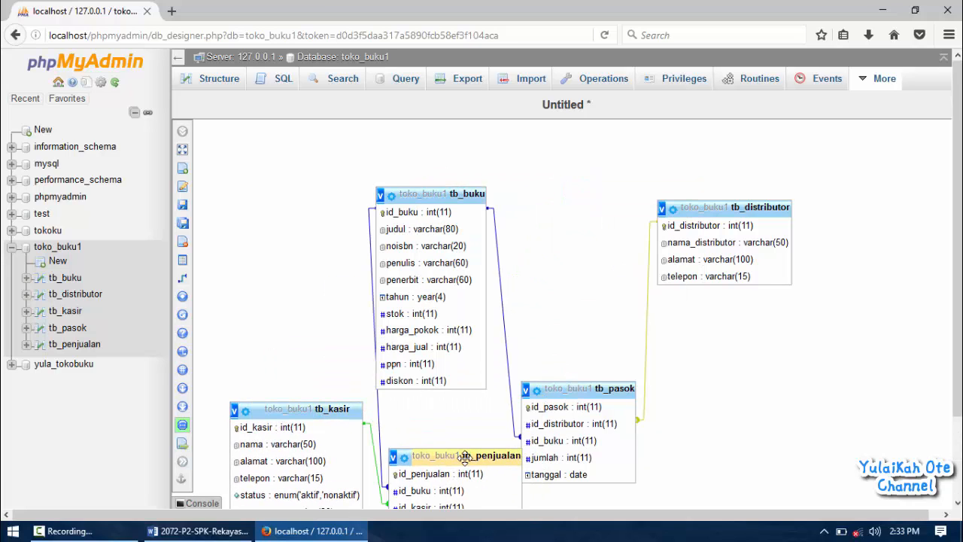
pyautogui.moveTo(437, 196); pyautogui.dragTo(815, 303)
pyautogui.moveTo(574, 387); pyautogui.dragTo(571, 249)
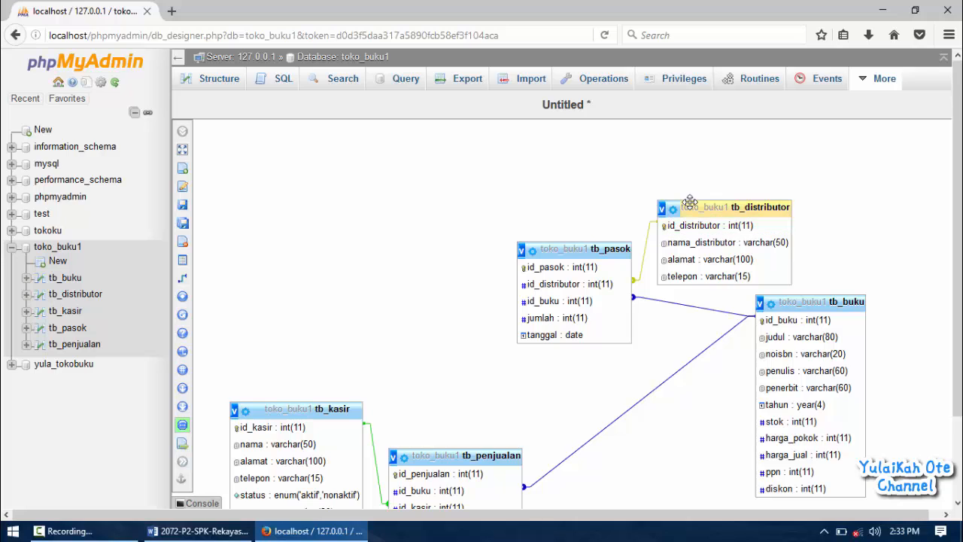
pyautogui.moveTo(691, 206); pyautogui.dragTo(370, 204)
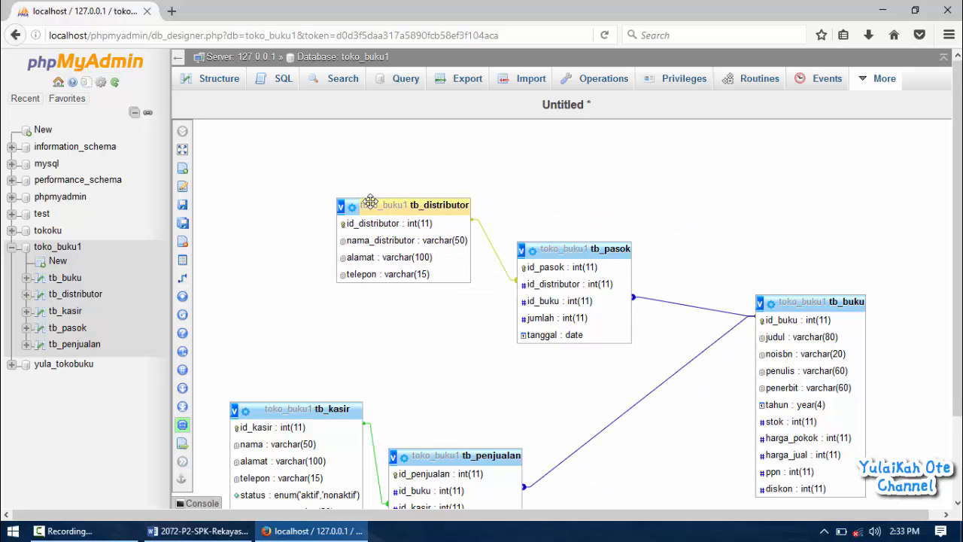
pyautogui.scroll(-3, 955, 248)
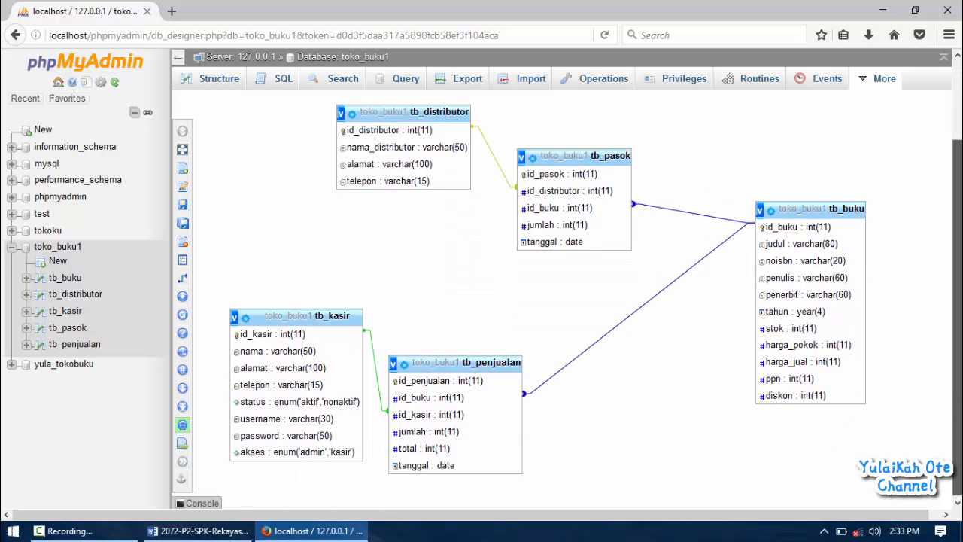
pyautogui.moveTo(956, 355); pyautogui.dragTo(950, 354)
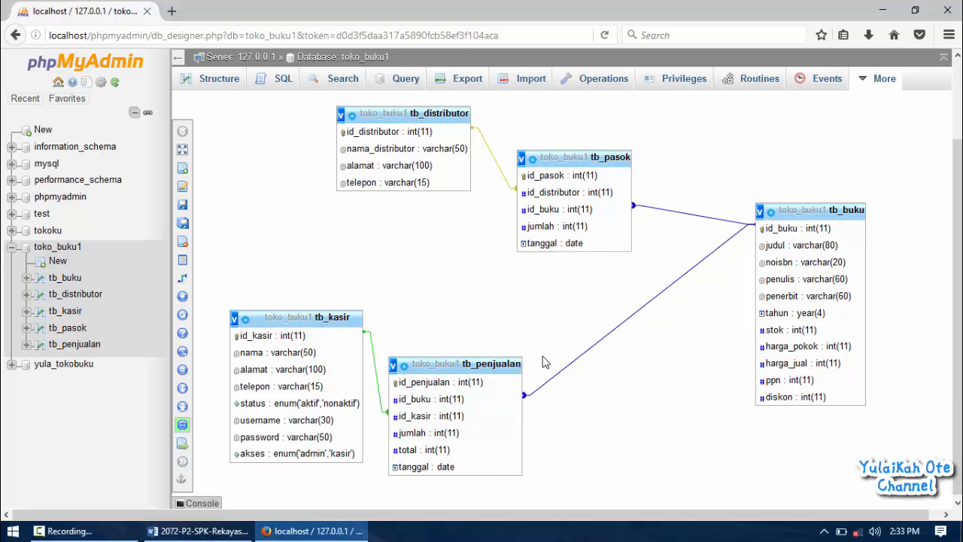
pyautogui.hotkey('alt', 'Tab')
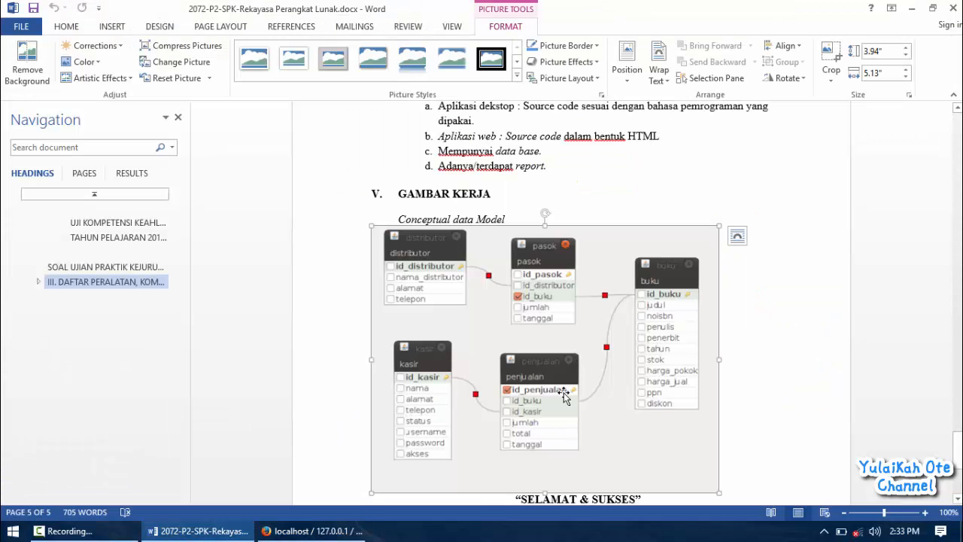
pyautogui.hotkey('alt', 'Tab')
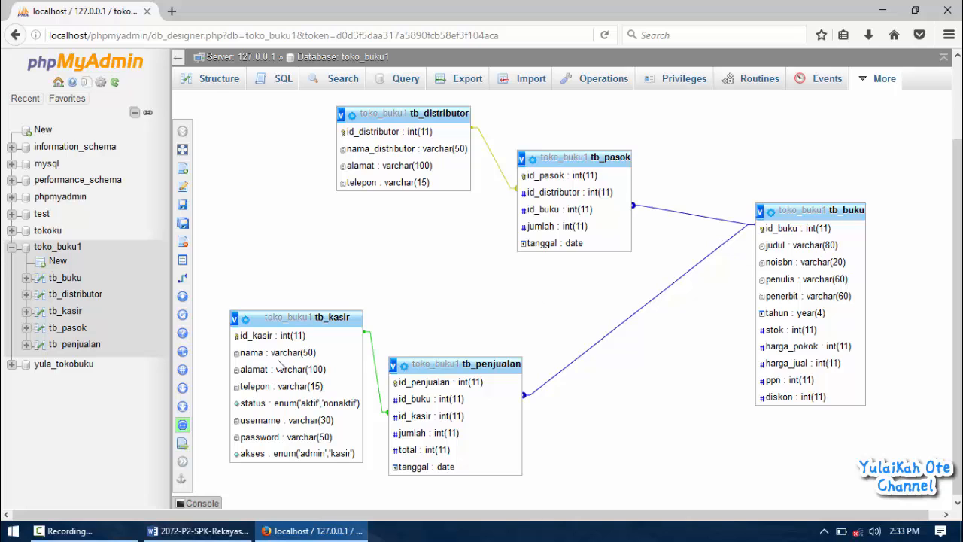
# Save the diagram page under the name "design database toko buku1".
pyautogui.moveTo(192, 226)
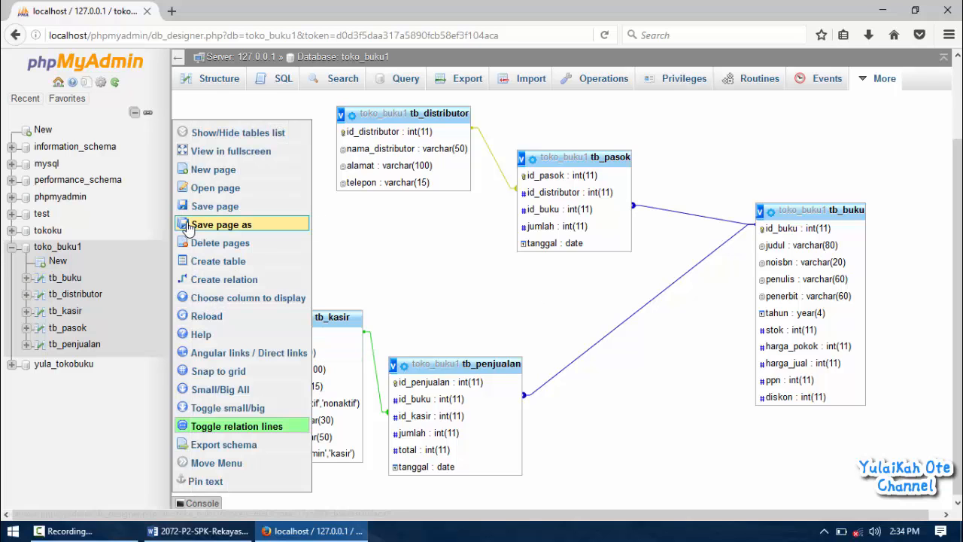
pyautogui.click(215, 206)
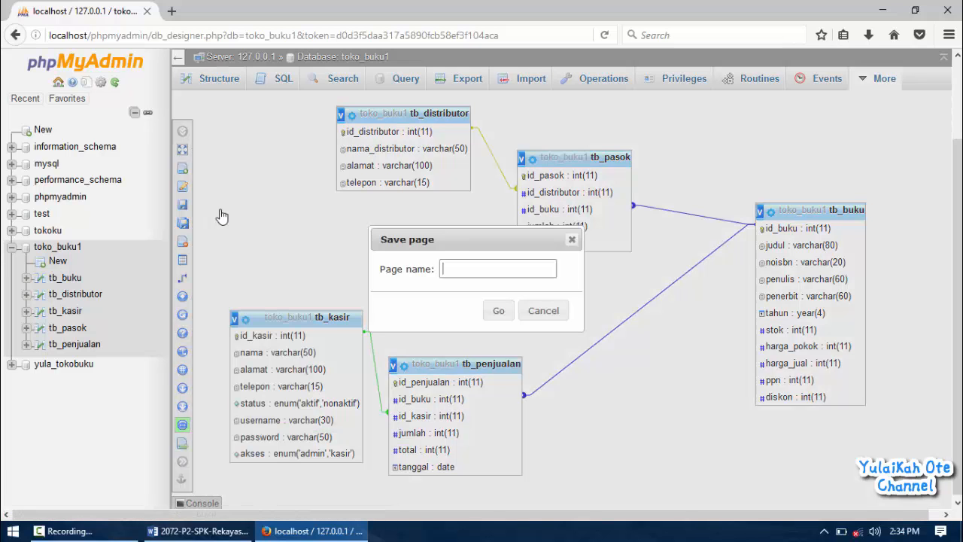
pyautogui.click(454, 269)
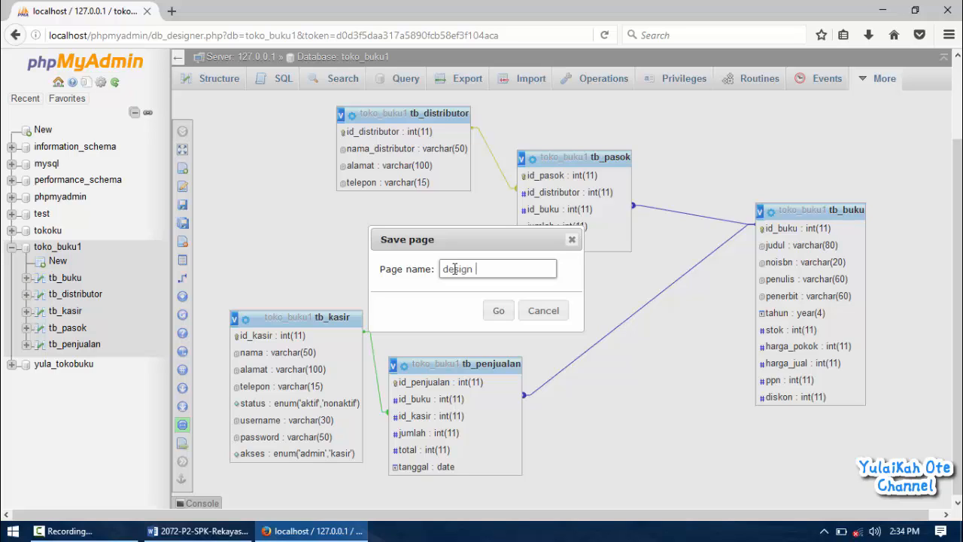
pyautogui.click(779, 278)
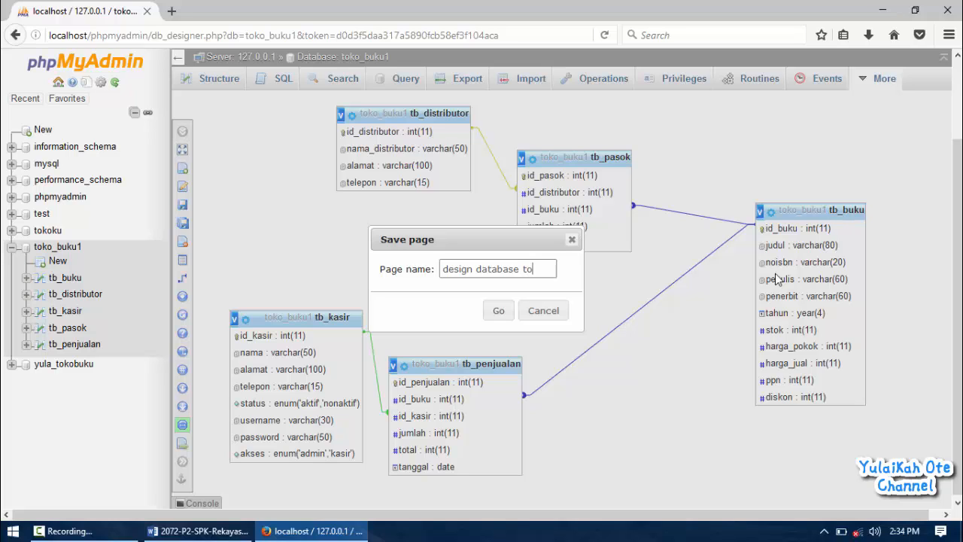
pyautogui.write('uku1')
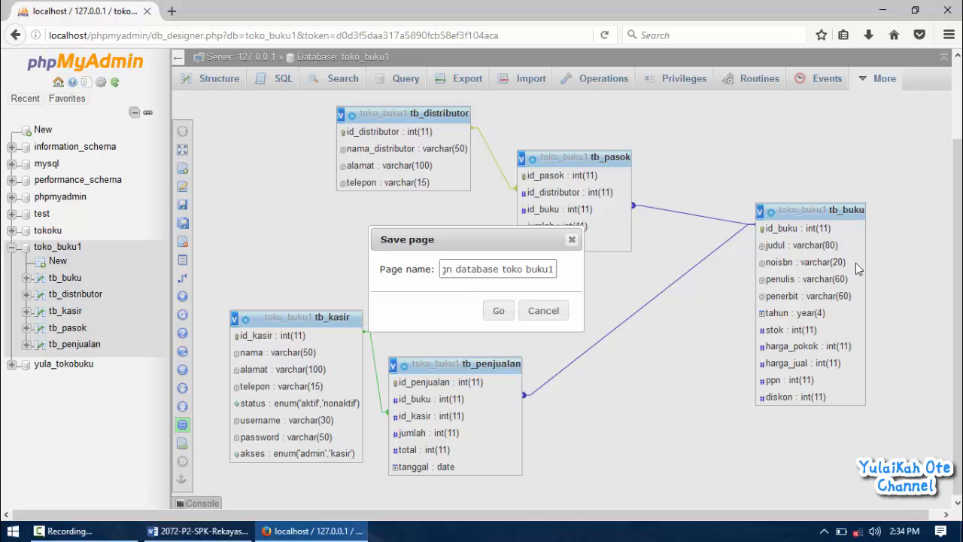
pyautogui.click(497, 312)
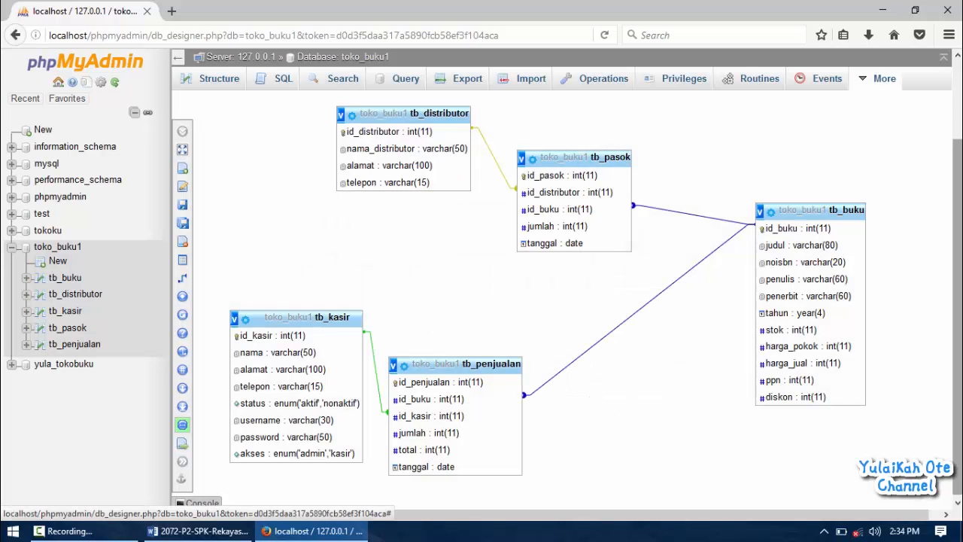
# Move all five tables closer together so the whole diagram fits in view without overlaps, and save the page again.
pyautogui.scroll(2, 958, 271)
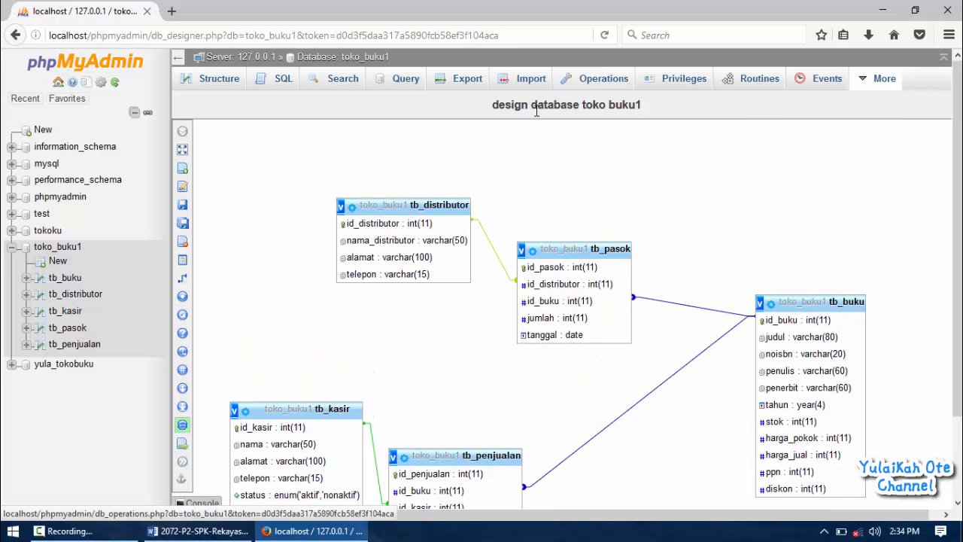
pyautogui.moveTo(370, 205); pyautogui.dragTo(282, 161)
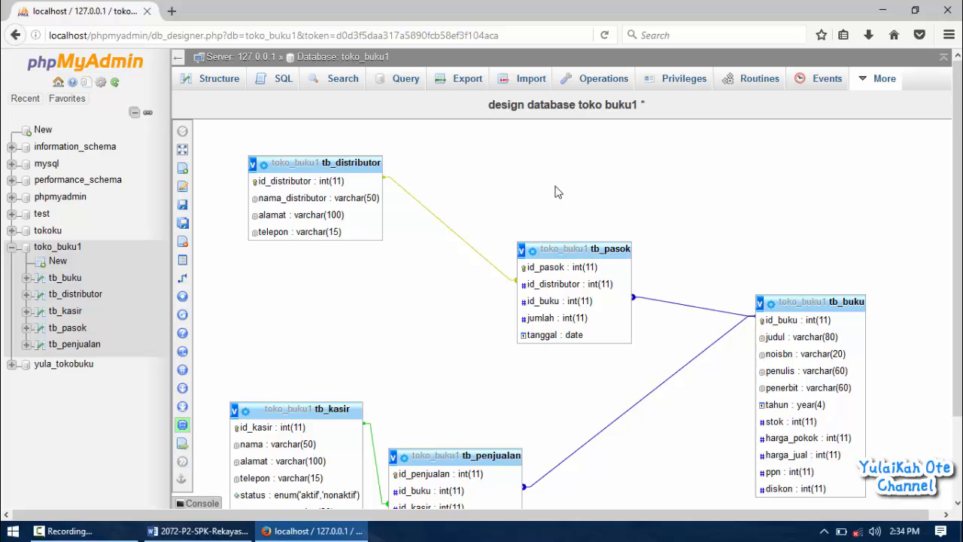
pyautogui.moveTo(556, 248); pyautogui.dragTo(539, 178)
pyautogui.moveTo(787, 294); pyautogui.dragTo(743, 213)
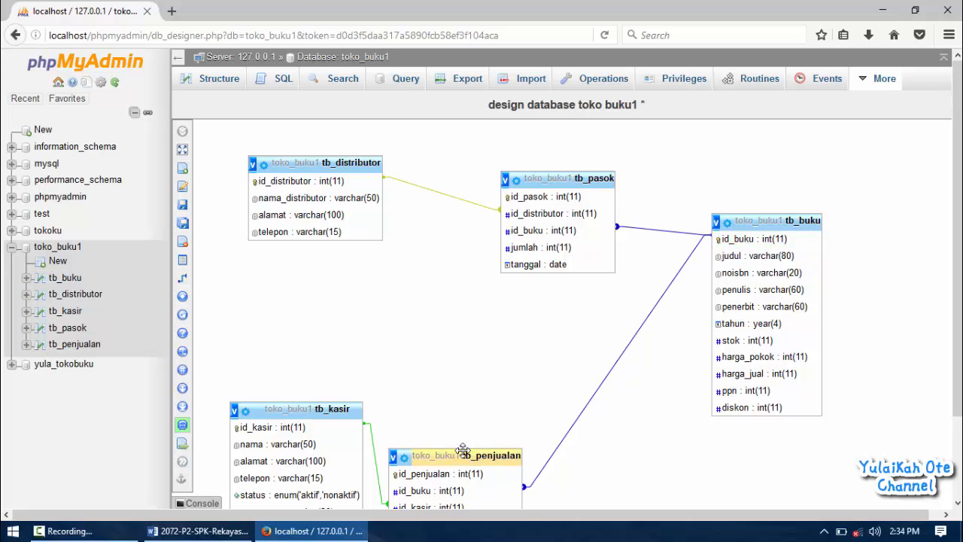
pyautogui.moveTo(463, 455); pyautogui.dragTo(509, 390)
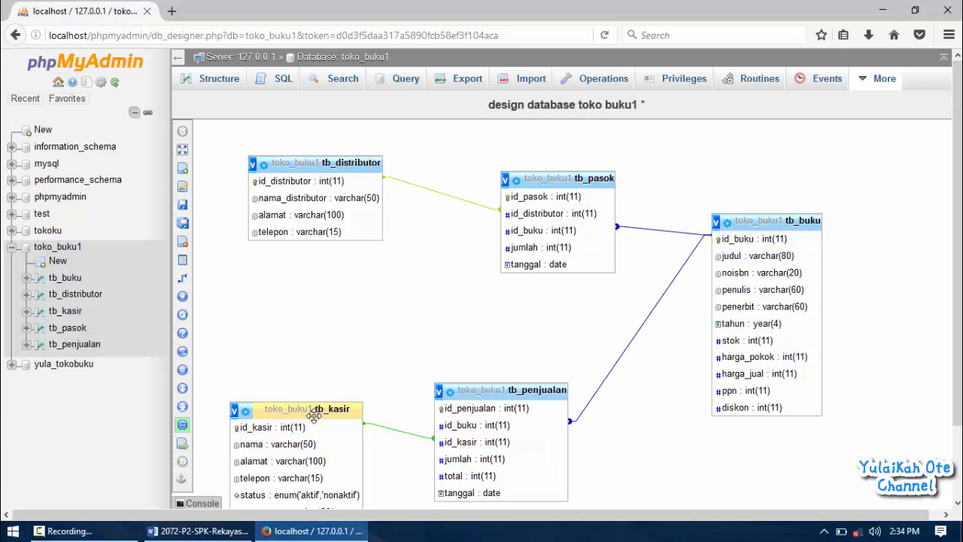
pyautogui.moveTo(310, 409); pyautogui.dragTo(303, 343)
pyautogui.click(300, 327)
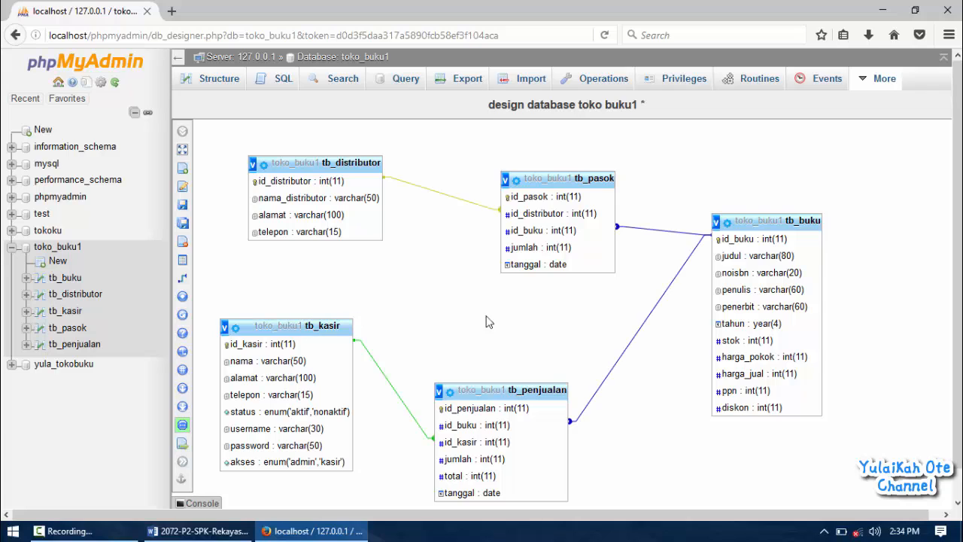
pyautogui.moveTo(182, 207)
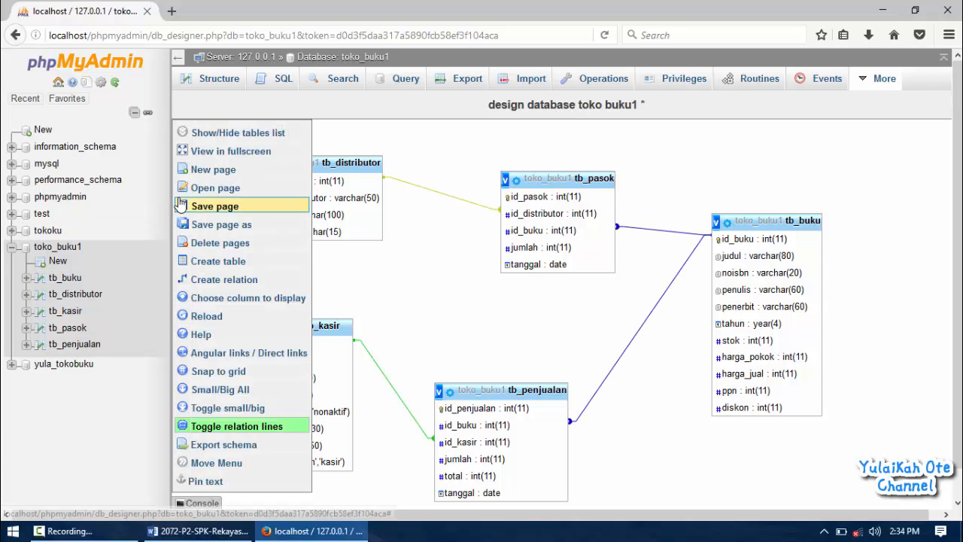
pyautogui.click(215, 206)
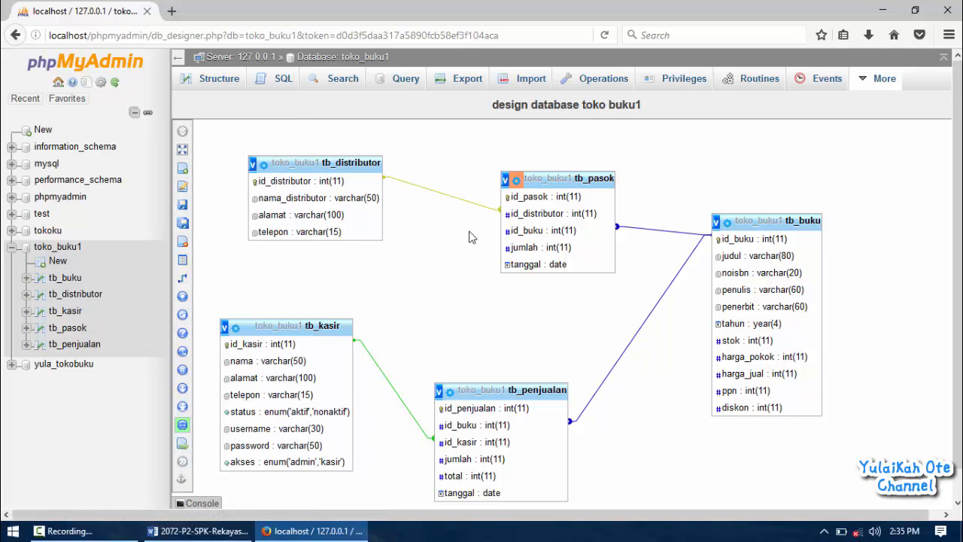
# Compare the conceptual data model in the Word document with the saved phpMyAdmin diagram.
pyautogui.moveTo(199, 532)
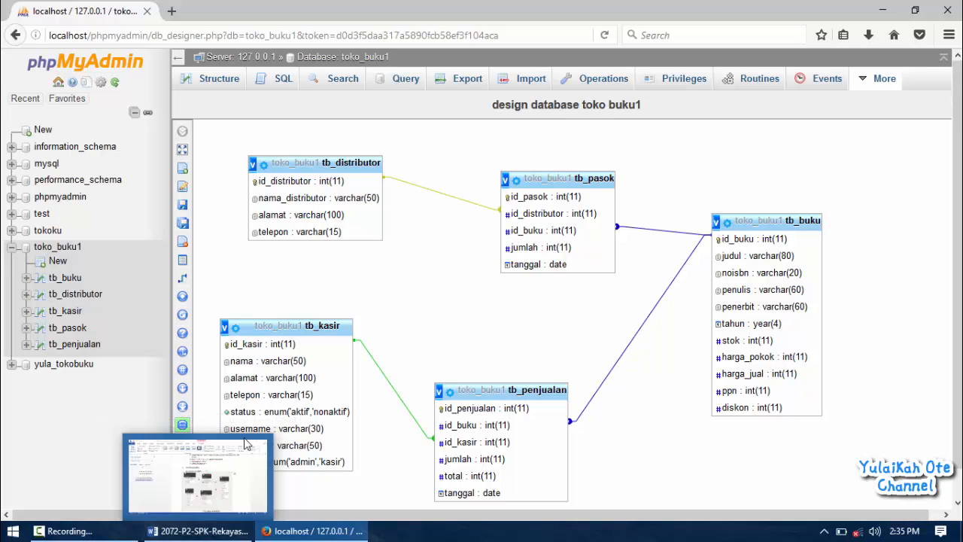
pyautogui.click(199, 531)
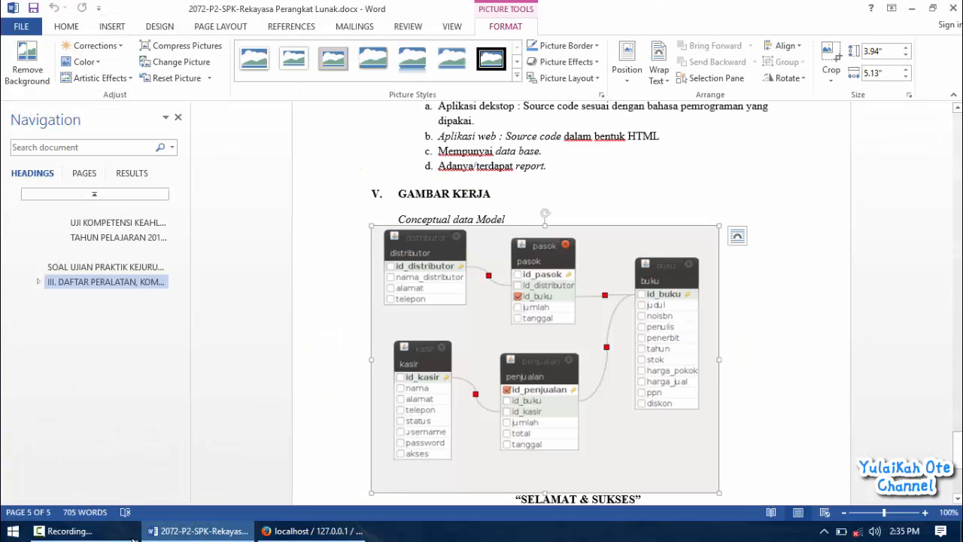
pyautogui.click(12, 531)
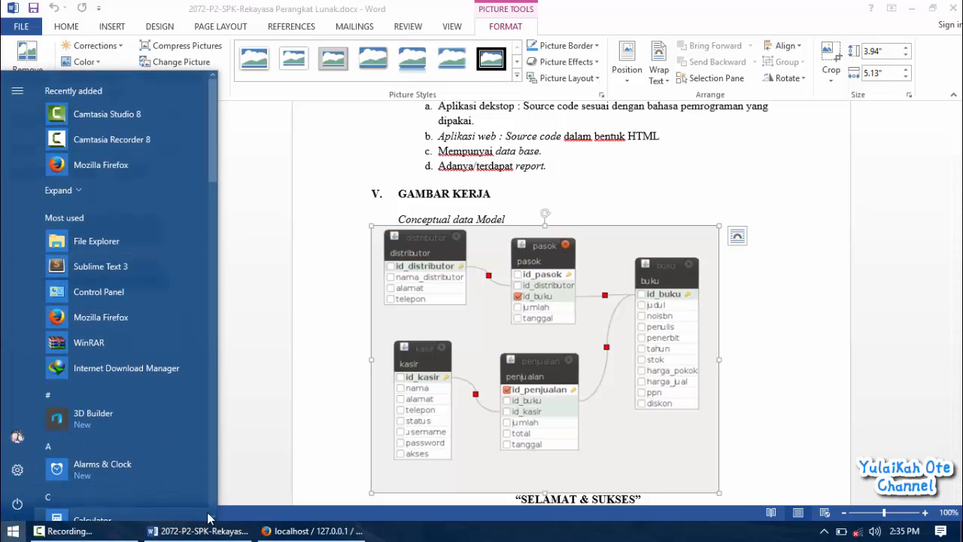
pyautogui.click(312, 531)
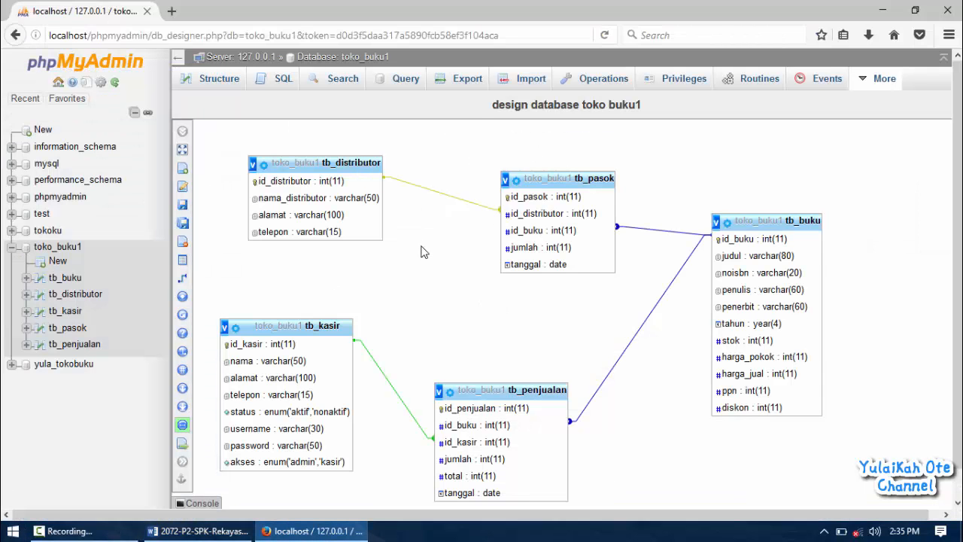